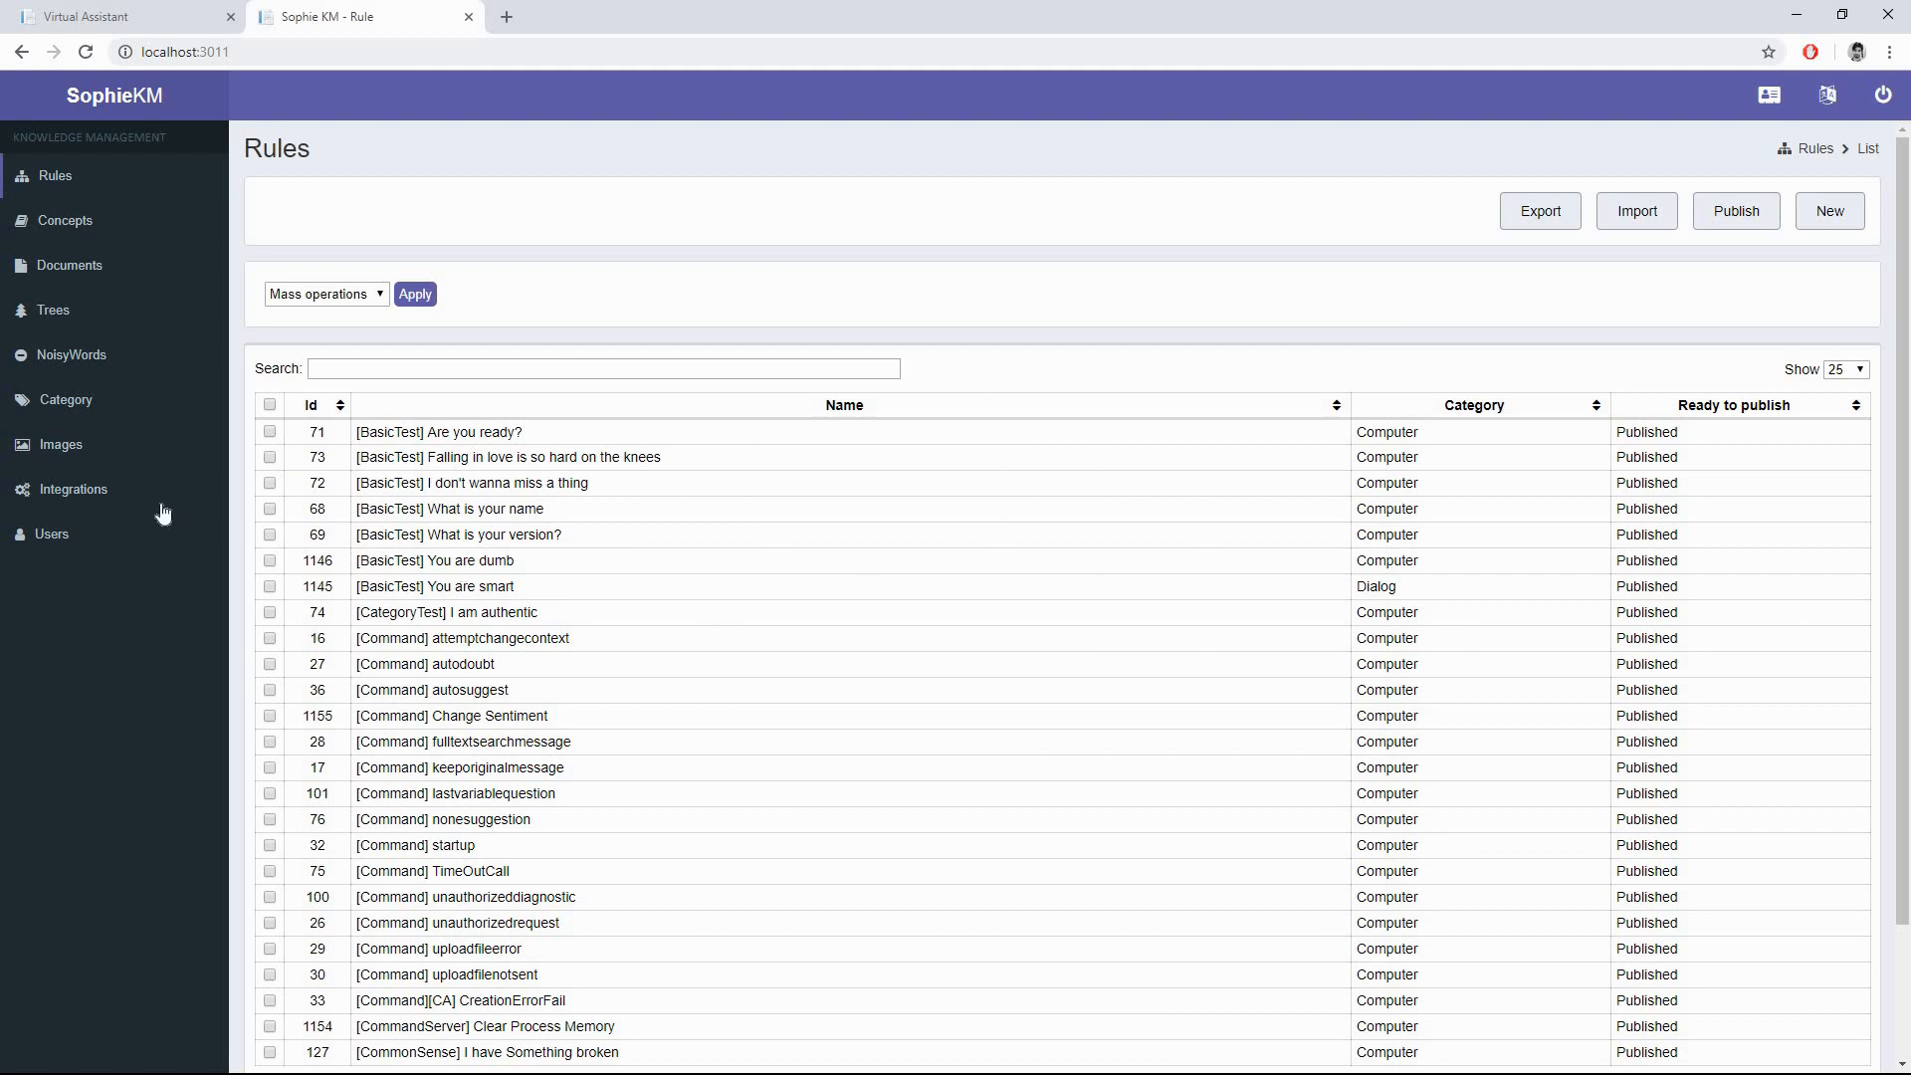
# - Add create_ticket.xpdl as an integration named create_ticket, then publish the integrations
pyautogui.click(144, 492)
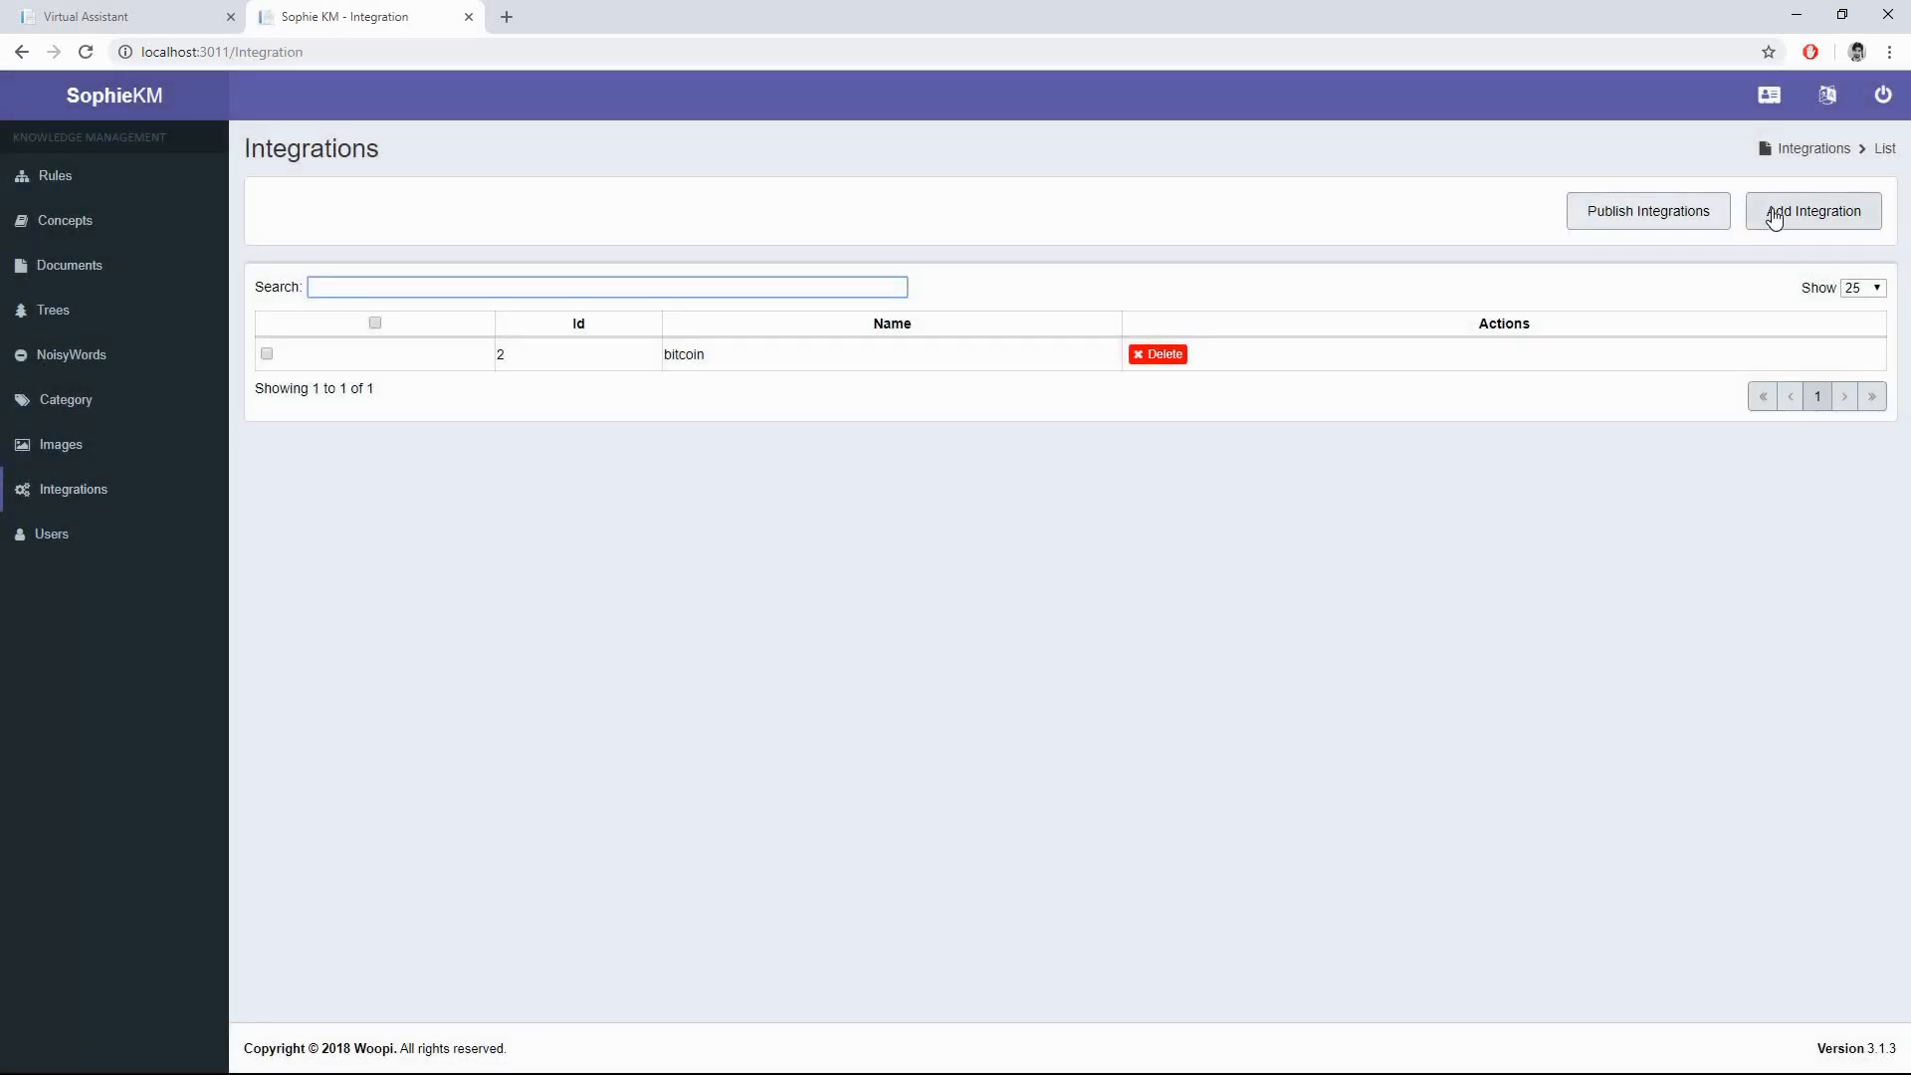
pyautogui.click(1774, 219)
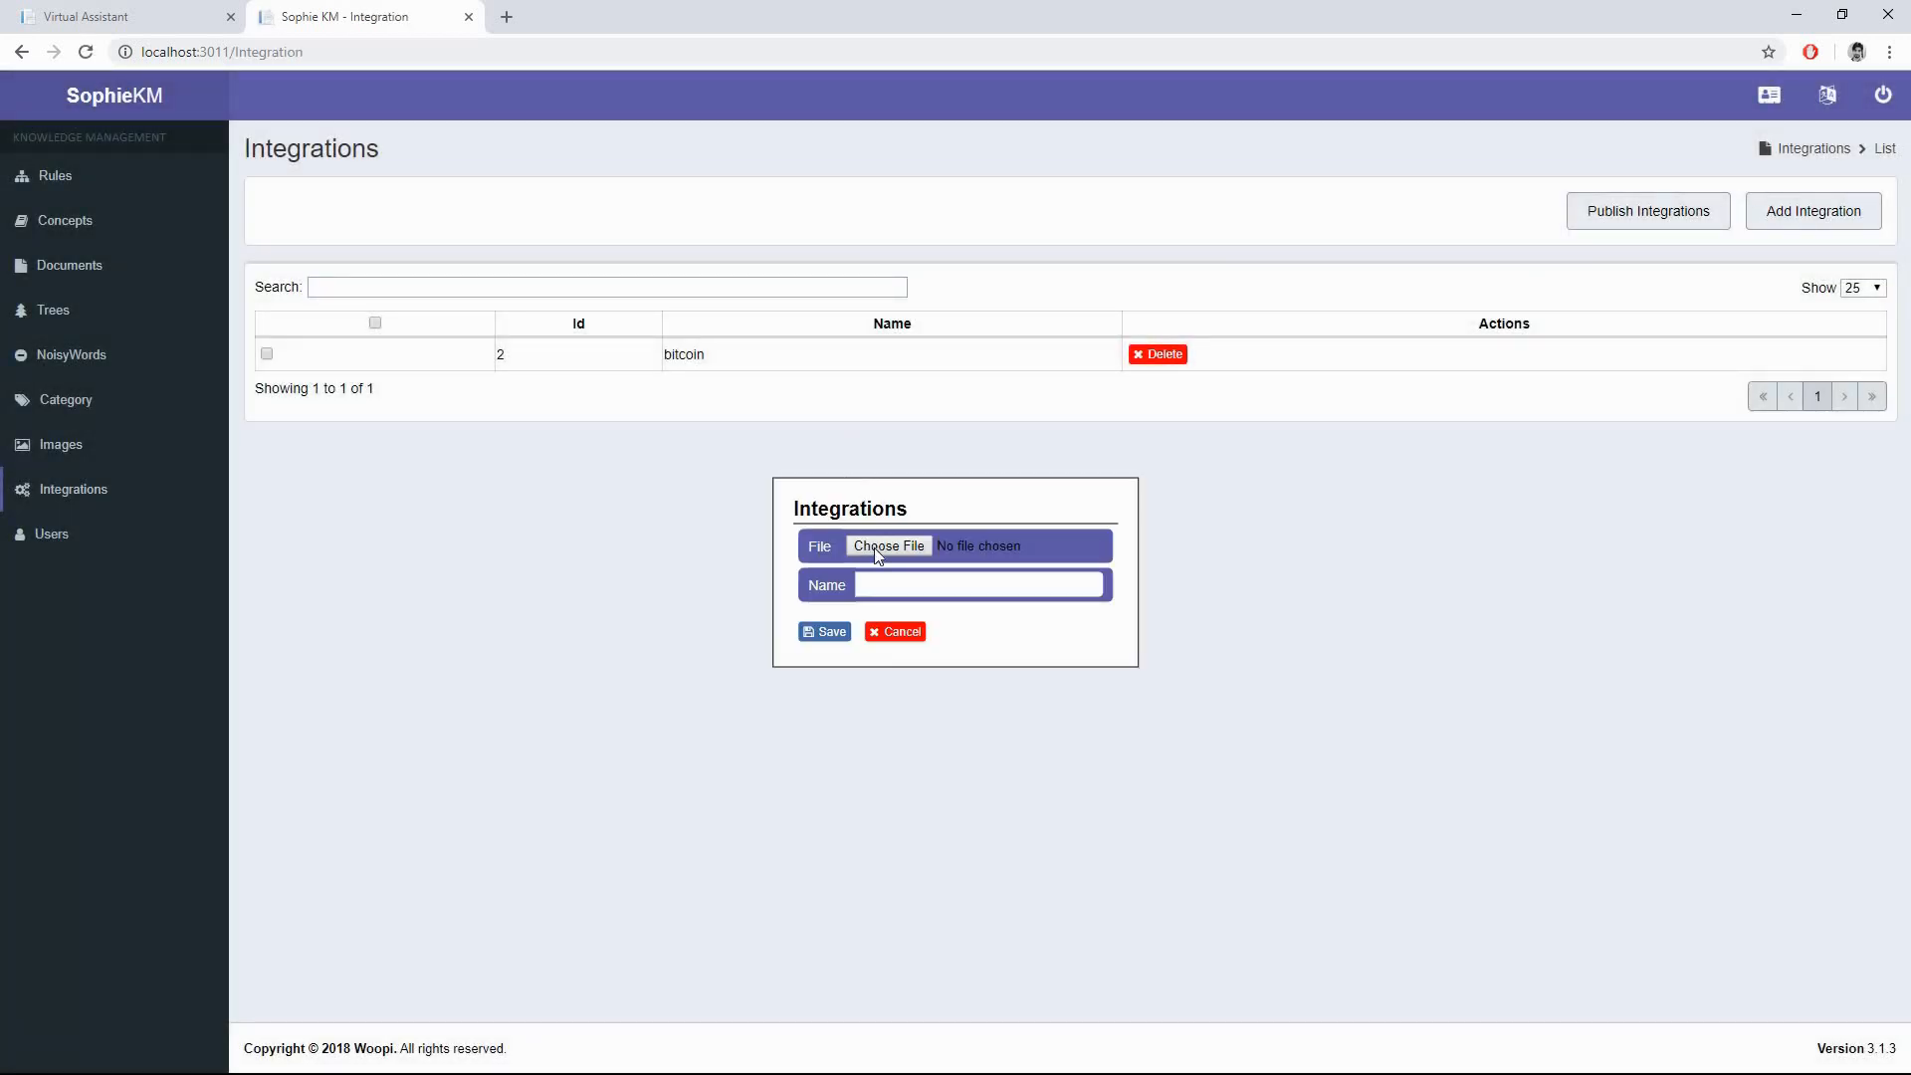
pyautogui.click(874, 548)
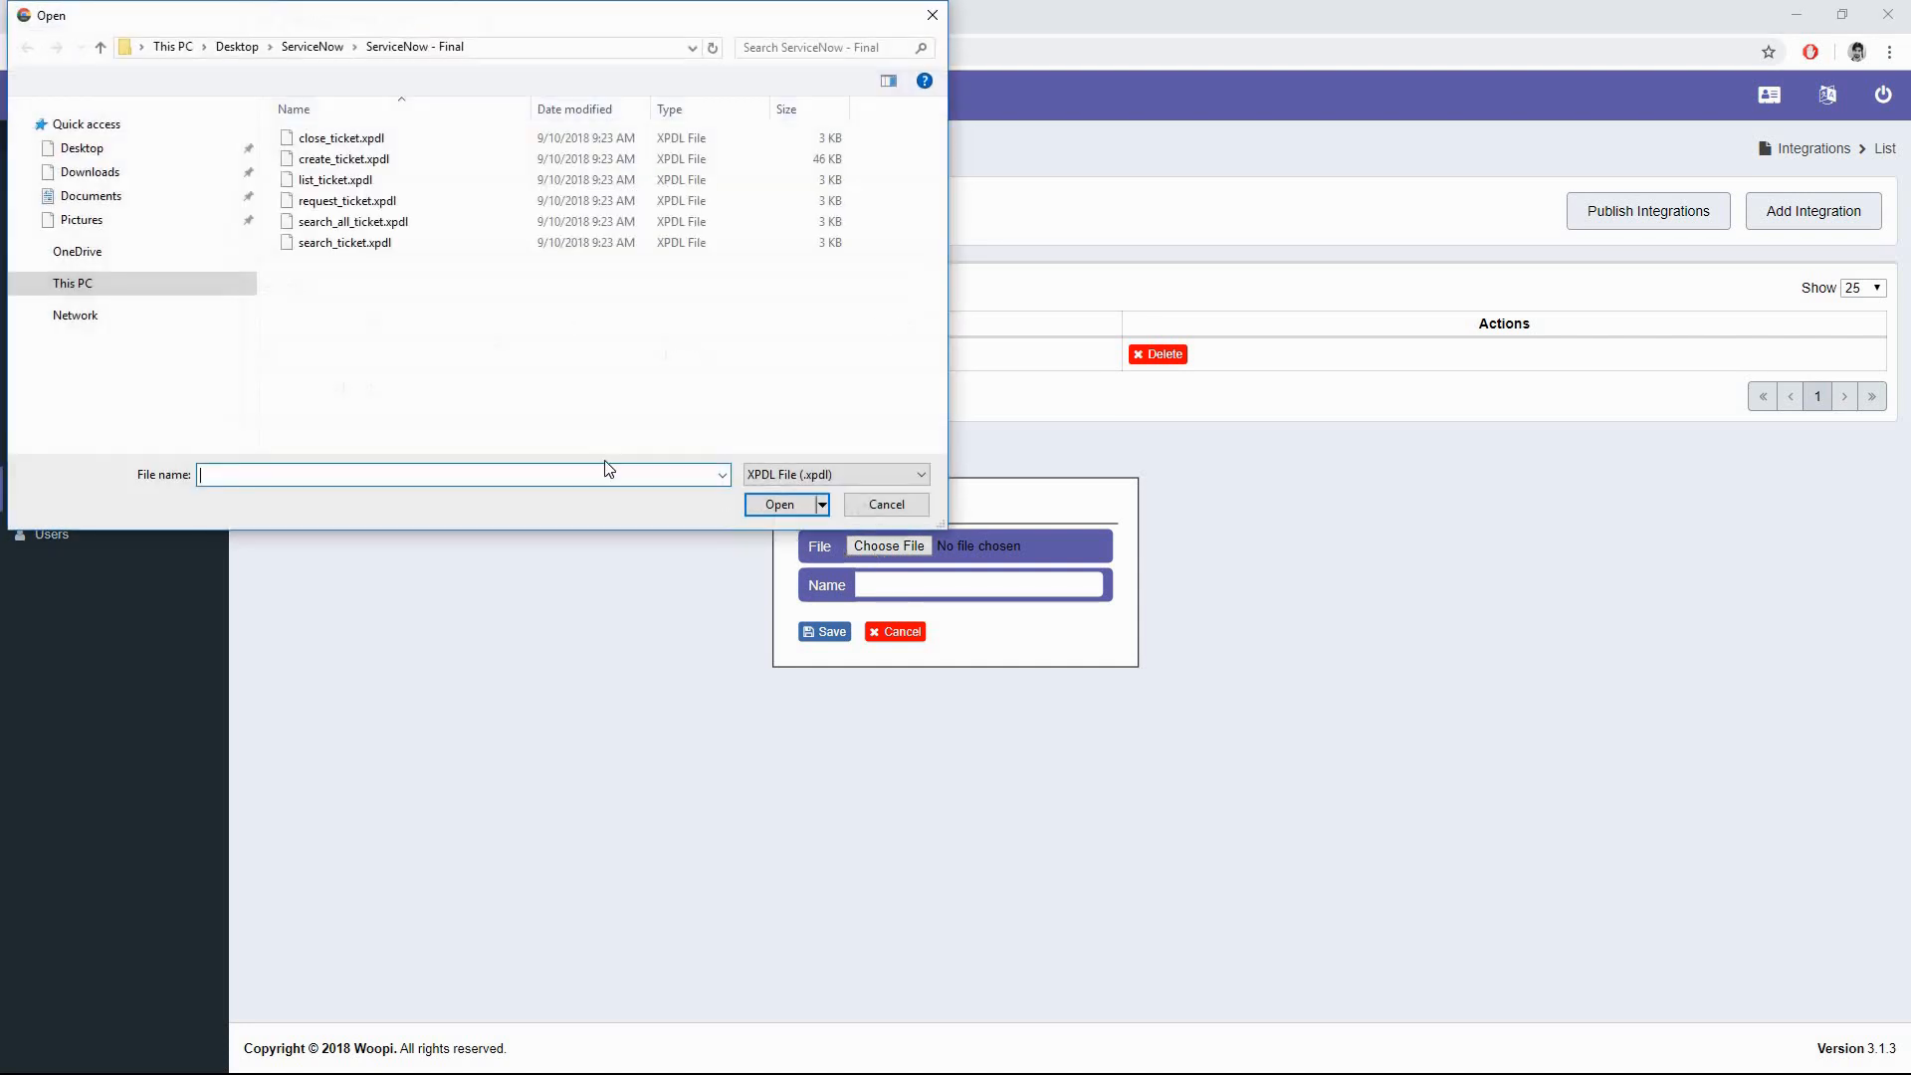
pyautogui.doubleClick(344, 159)
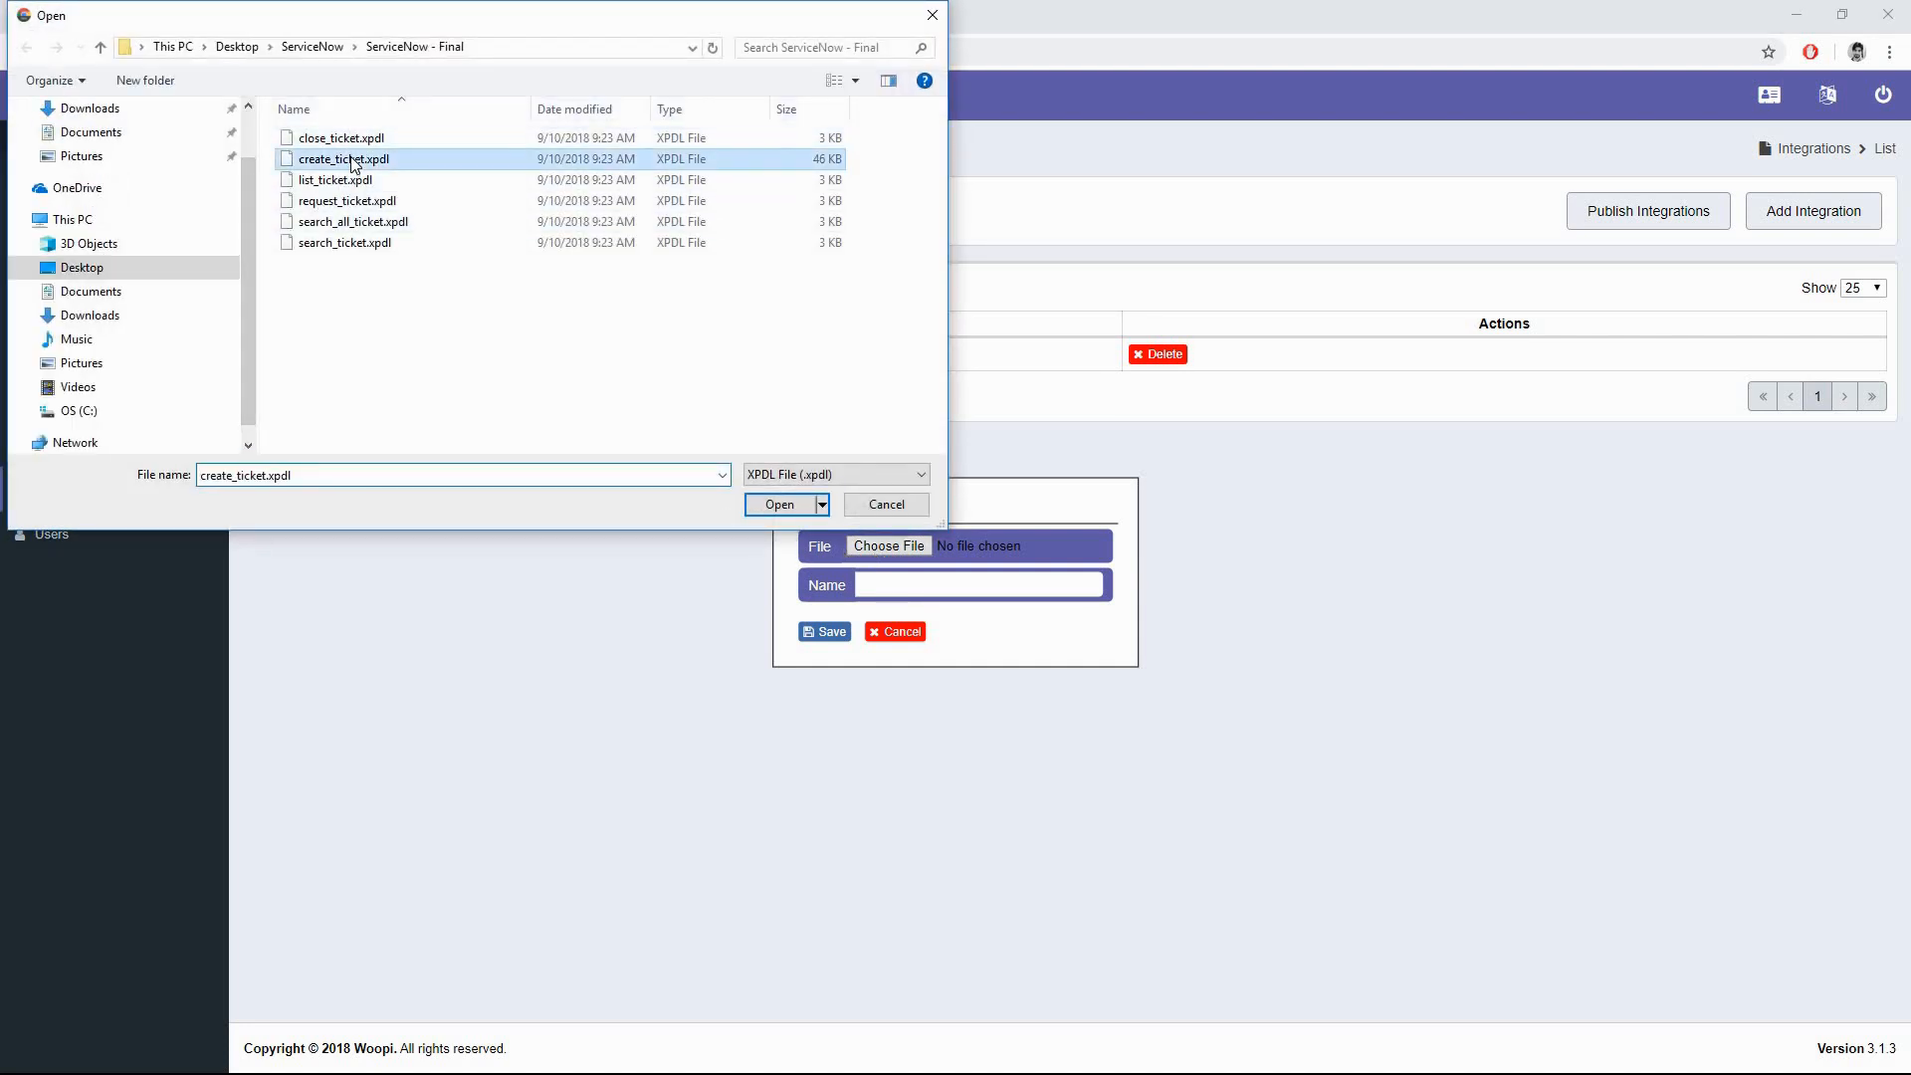
pyautogui.click(893, 580)
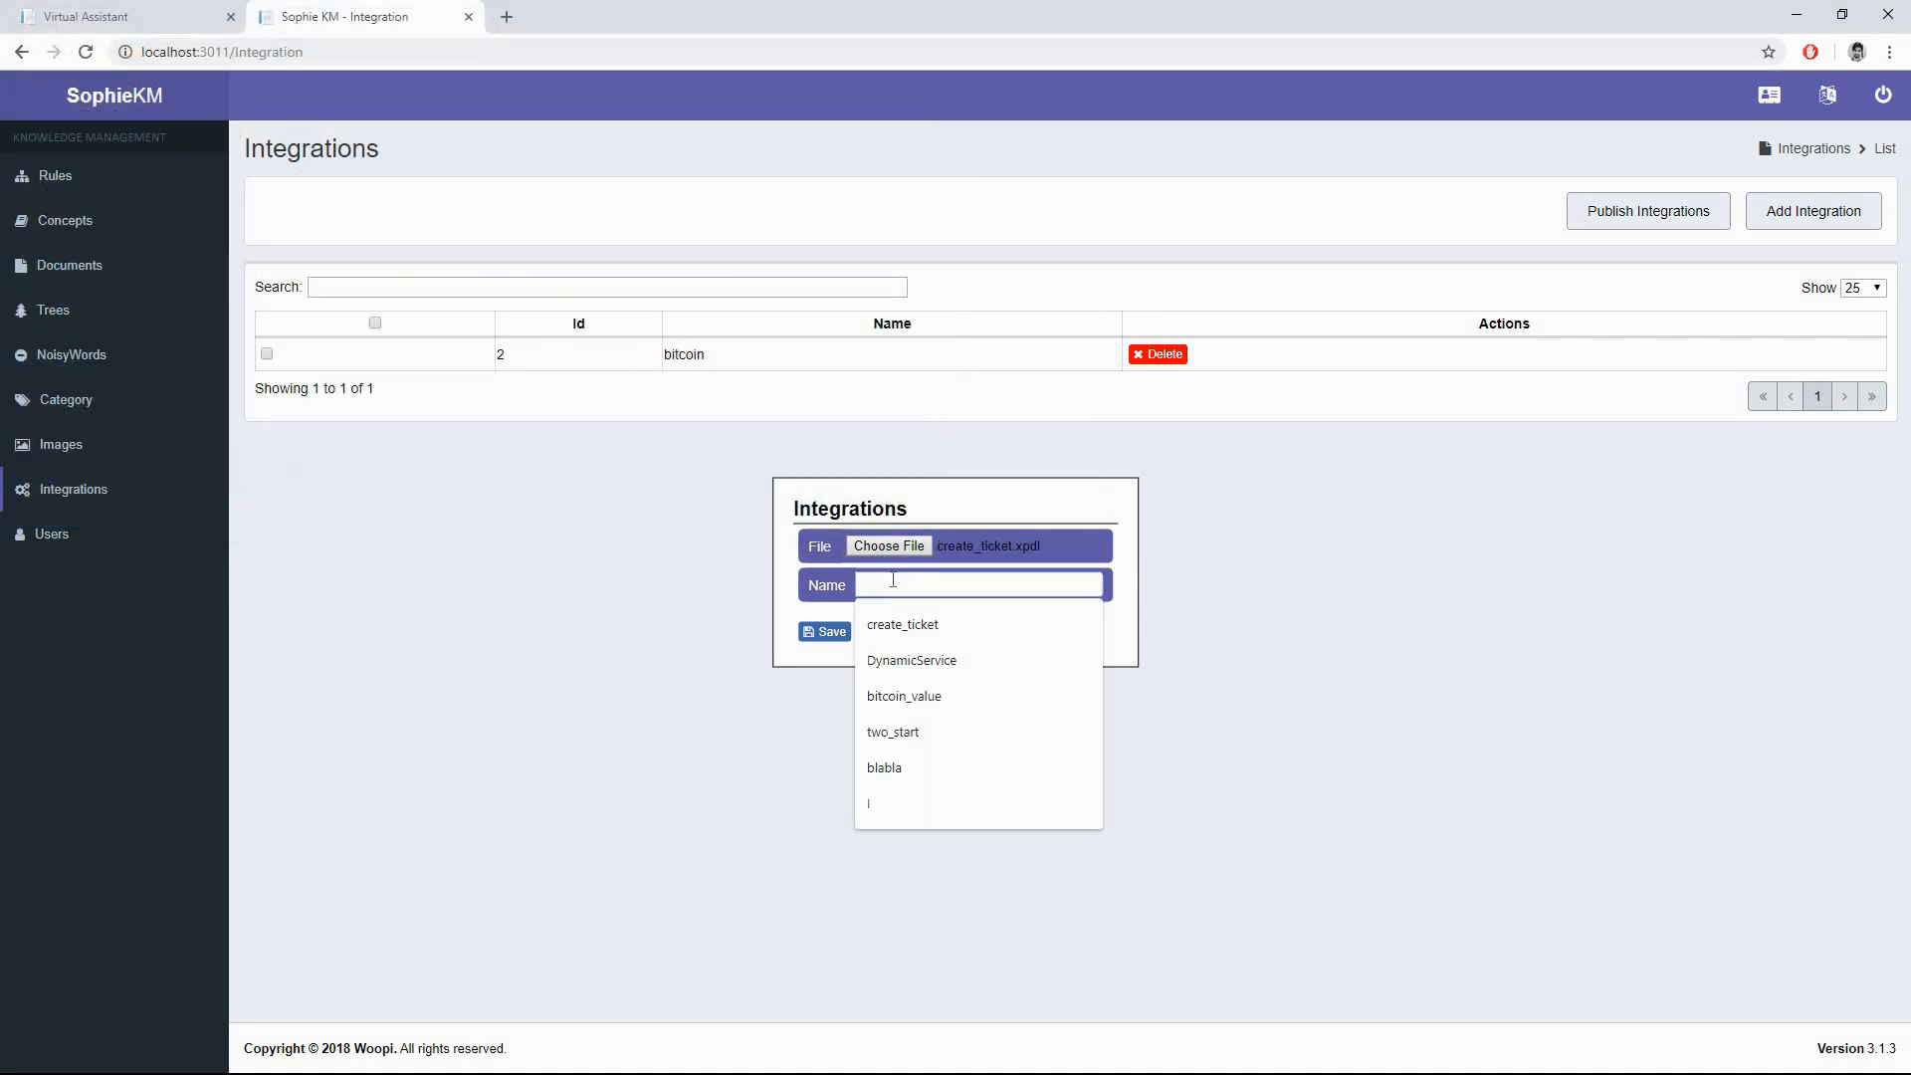
pyautogui.write('crea')
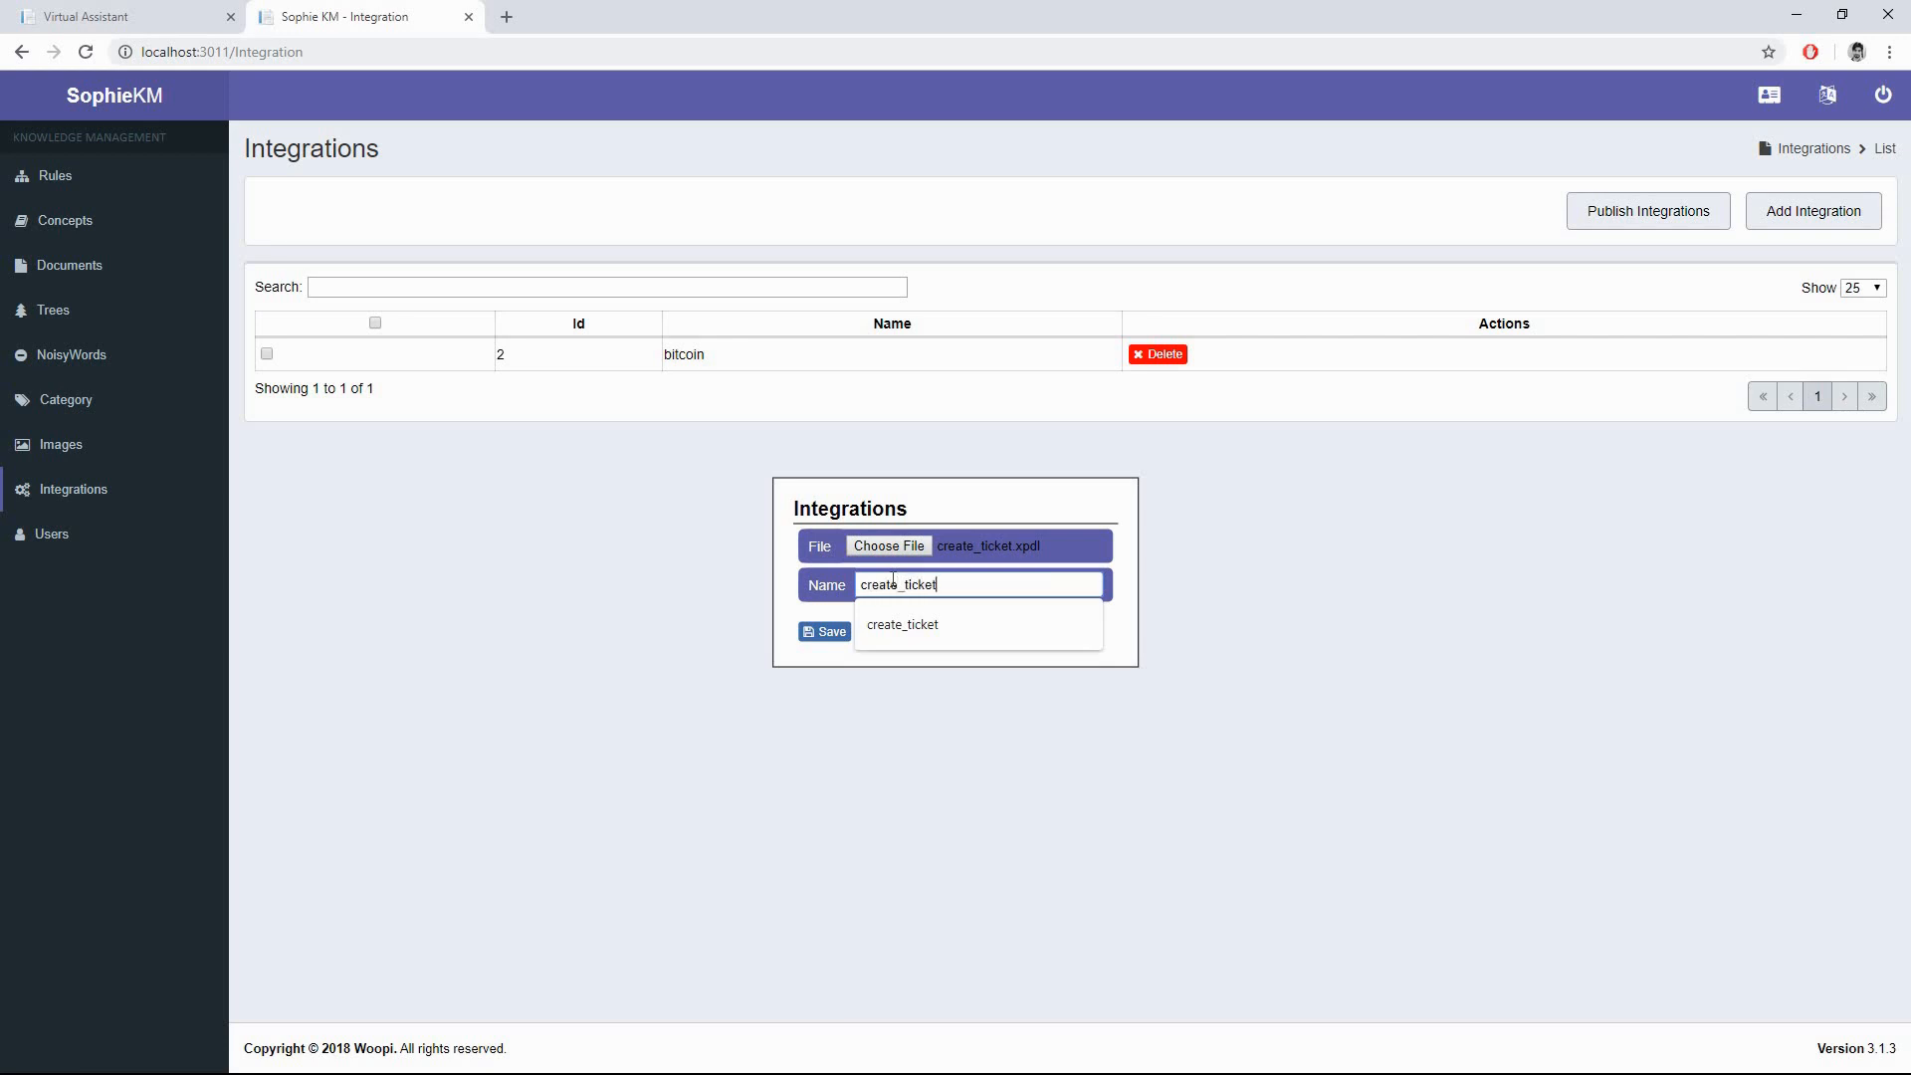
pyautogui.write('te_ticket')
pyautogui.click(825, 635)
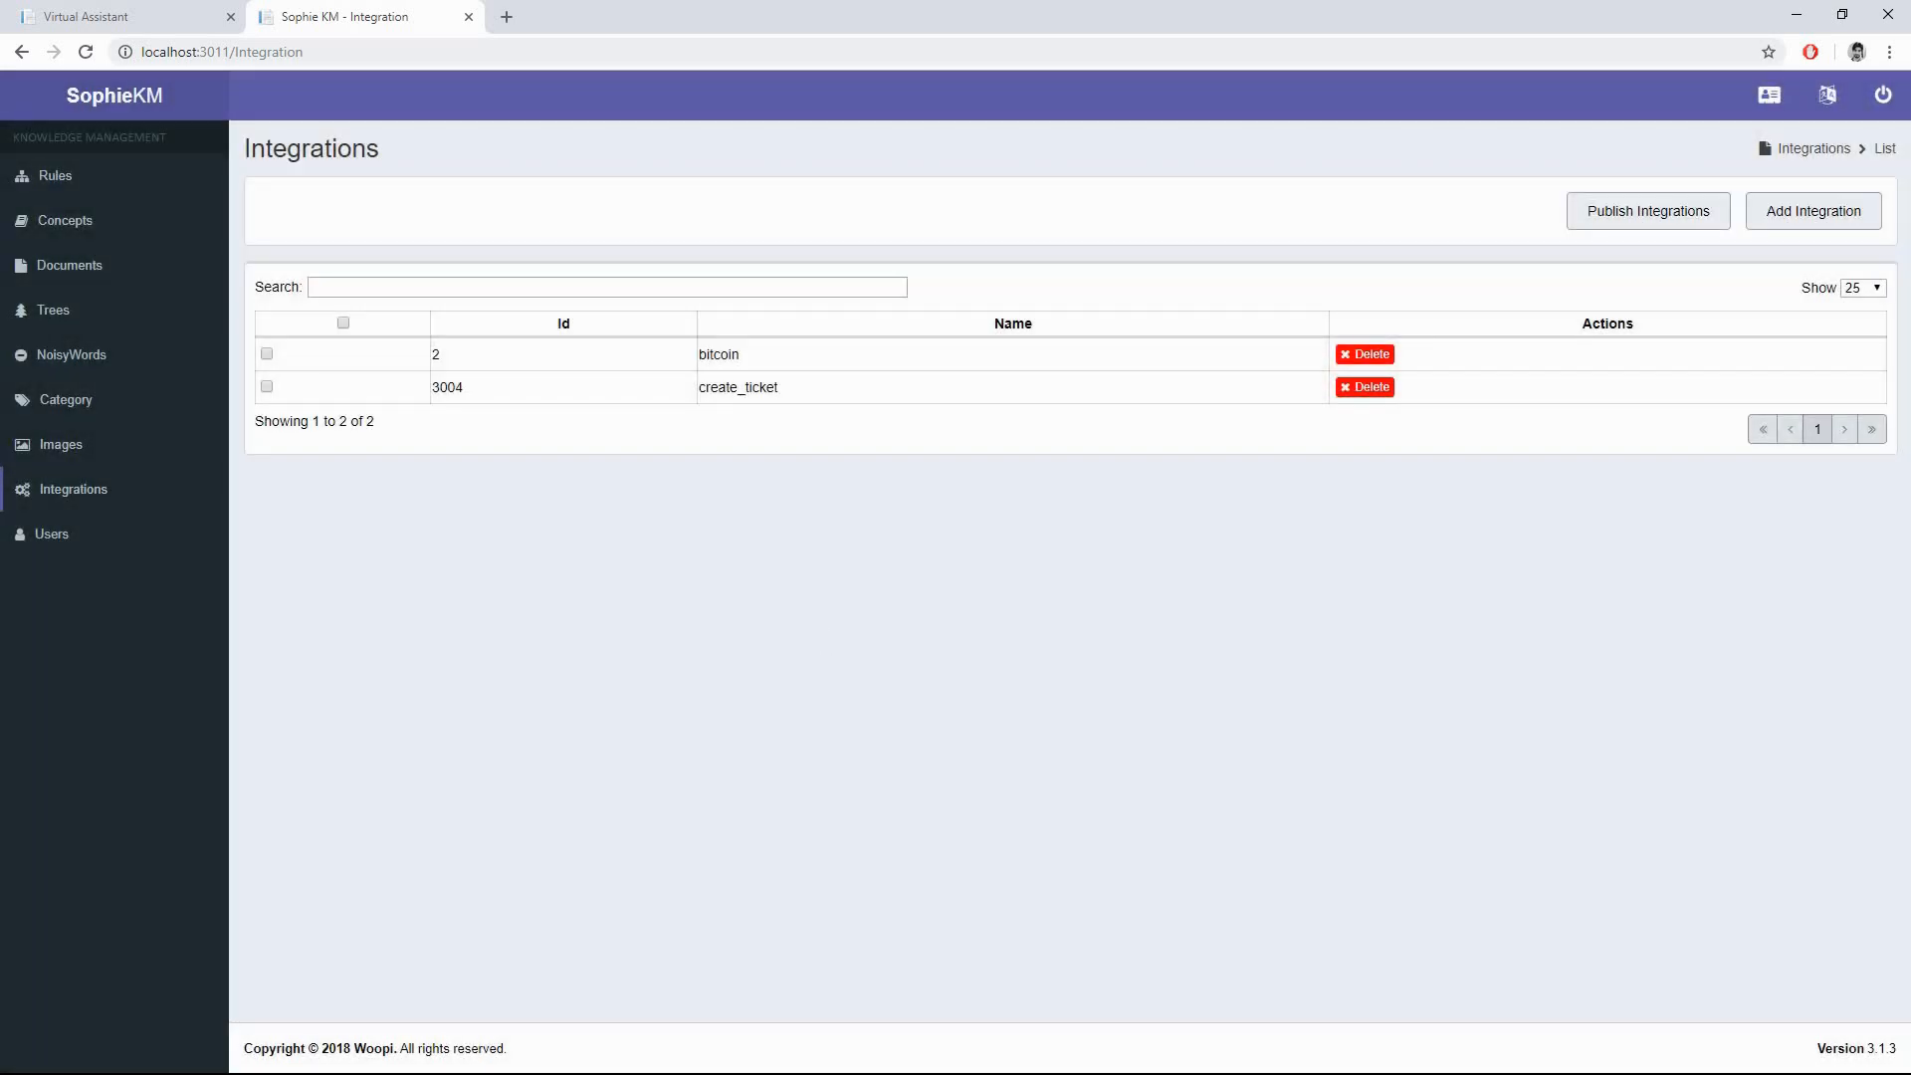
pyautogui.click(1646, 215)
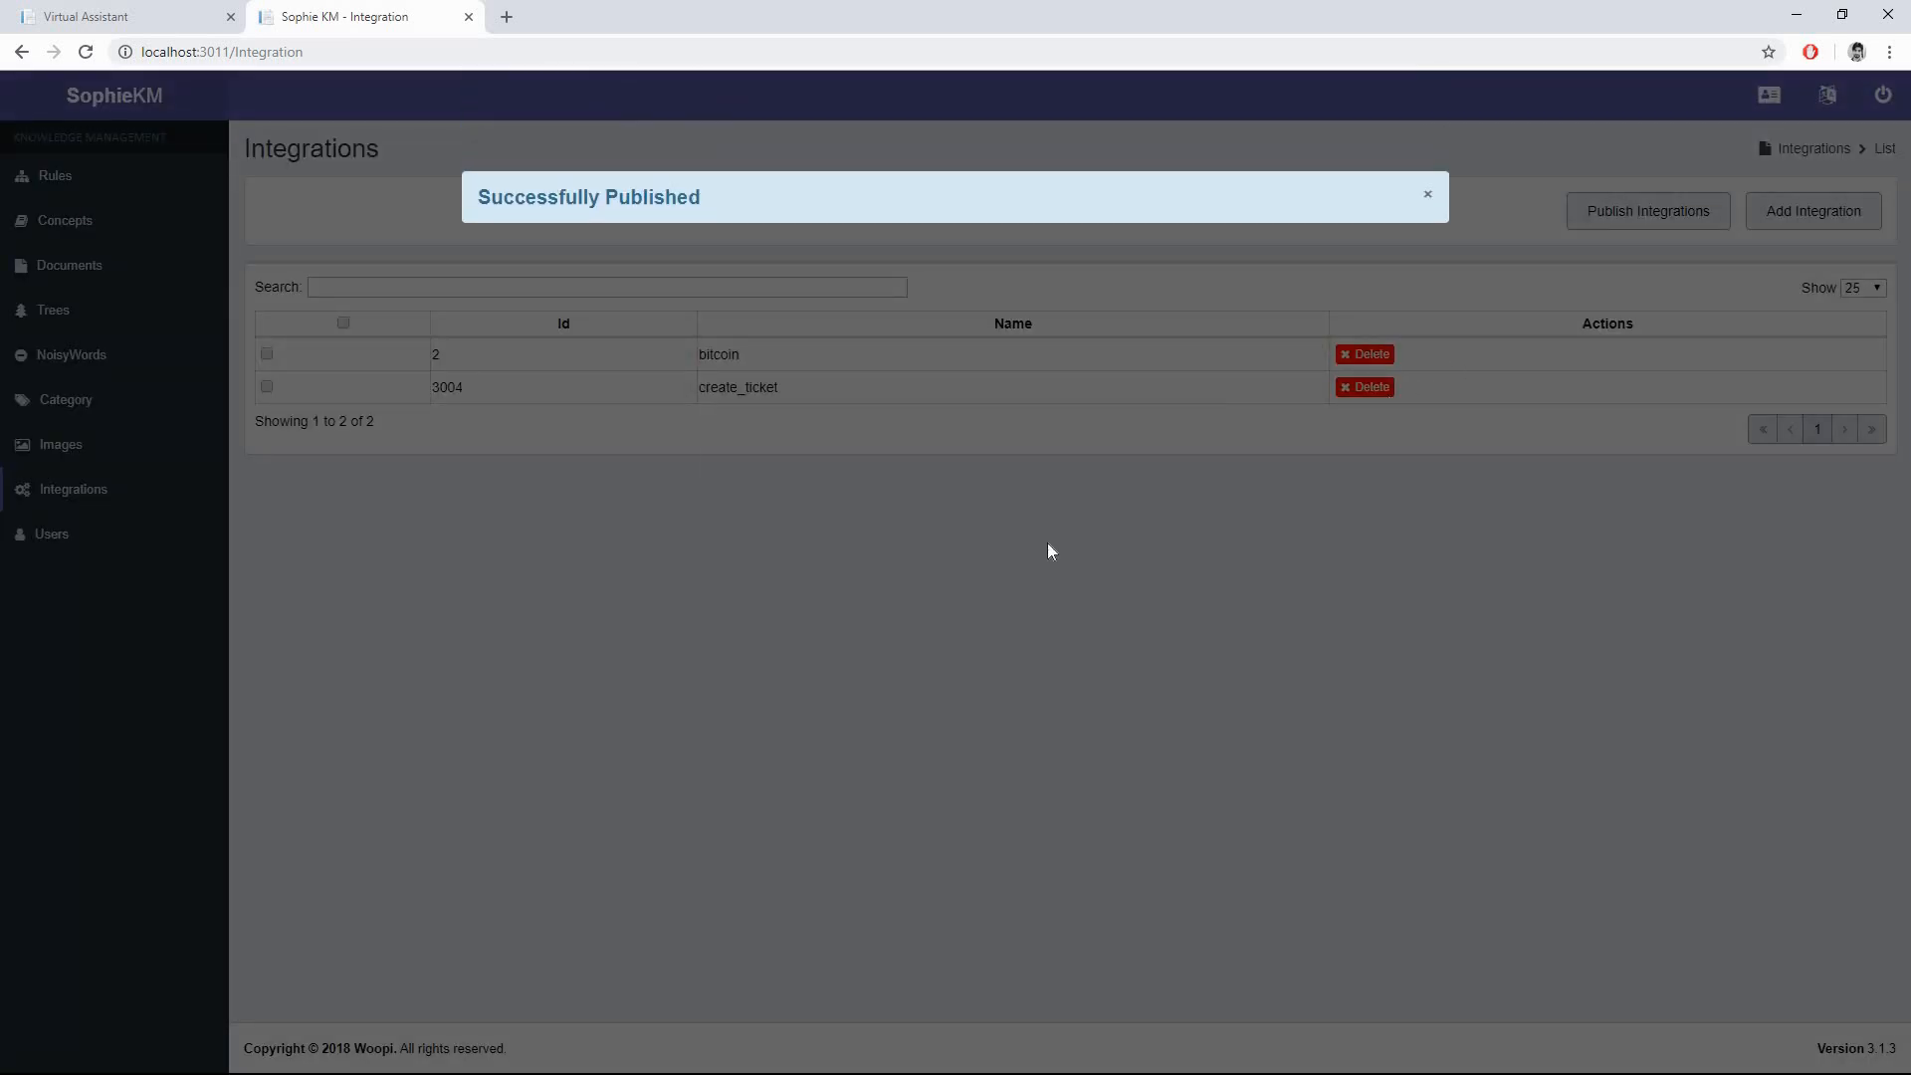
pyautogui.click(1427, 194)
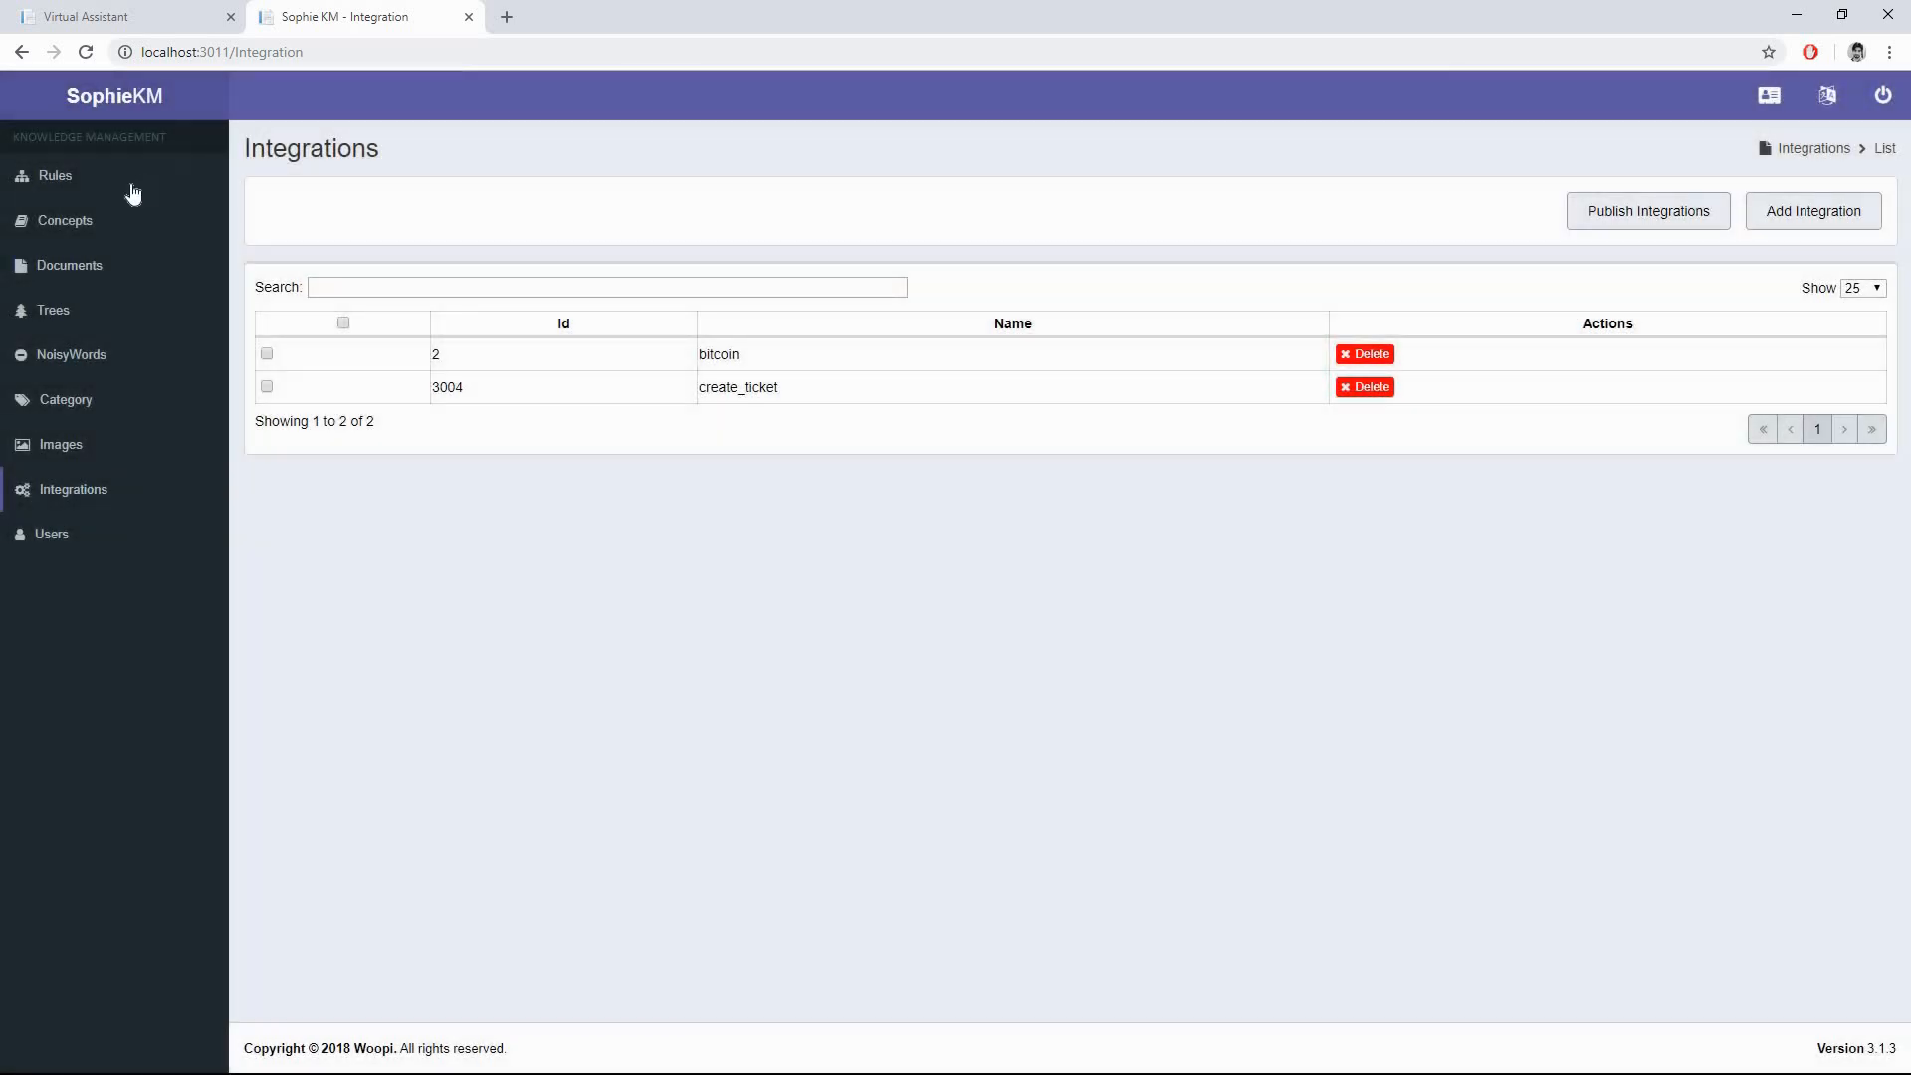
# - Show the Rules list and search it for DynamicServices
pyautogui.click(128, 185)
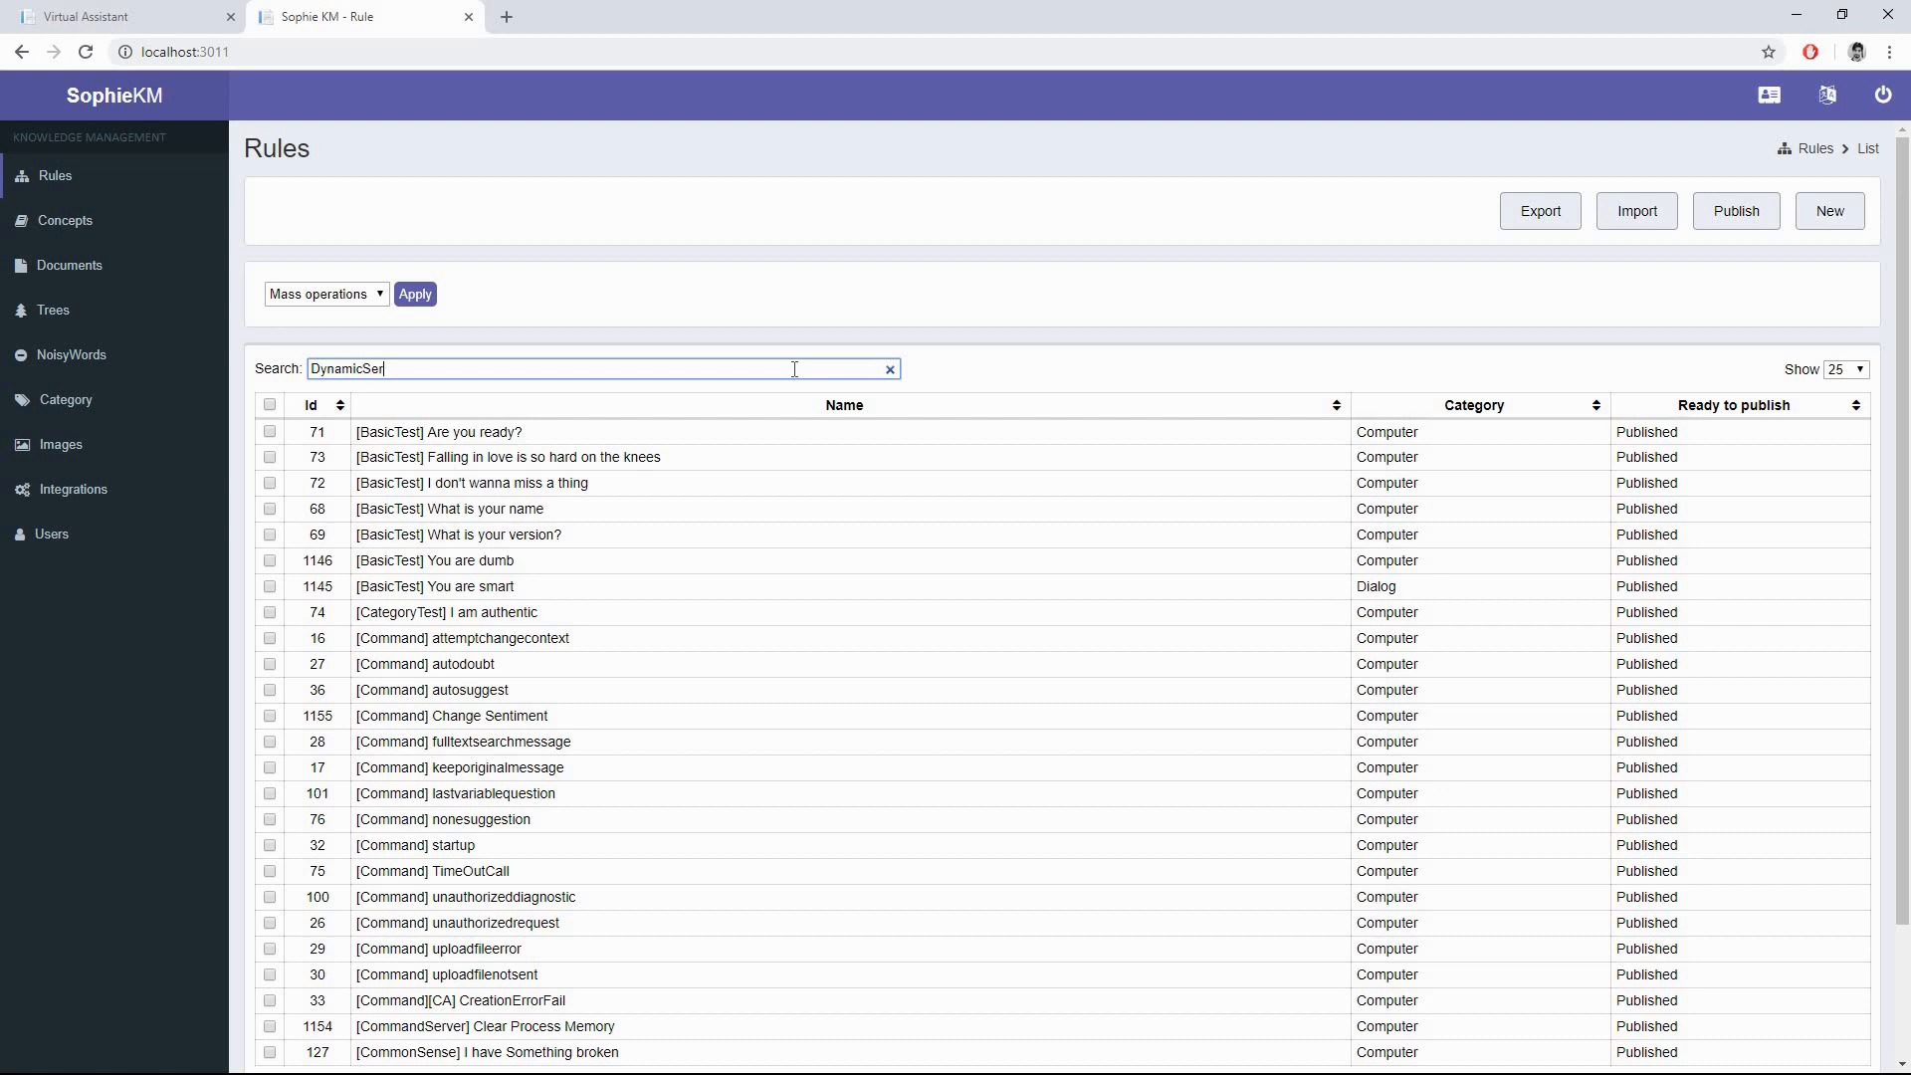
pyautogui.write('DynamicServices')
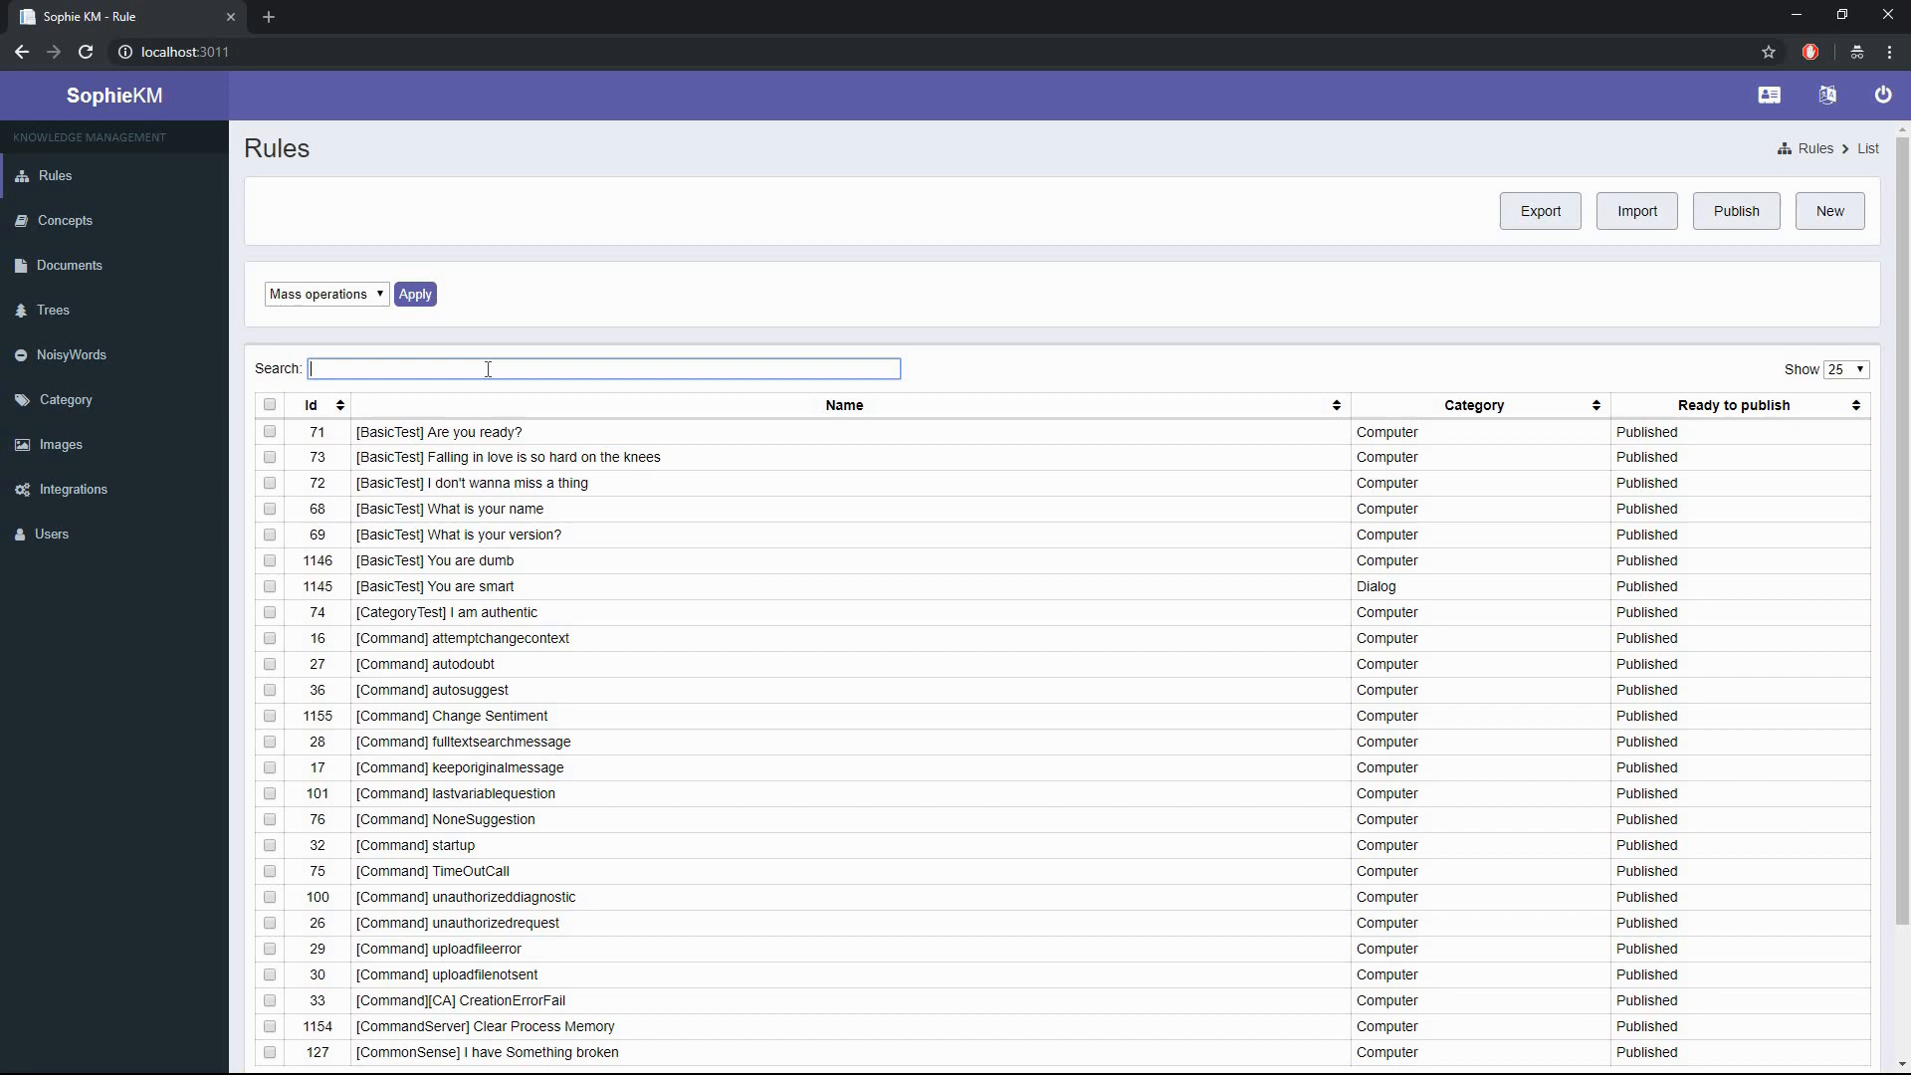
# - Create rule '[DynamicServices] Create Incident Call', label 'Create incident call', category DynamicServices
pyautogui.write('DynamicServices')
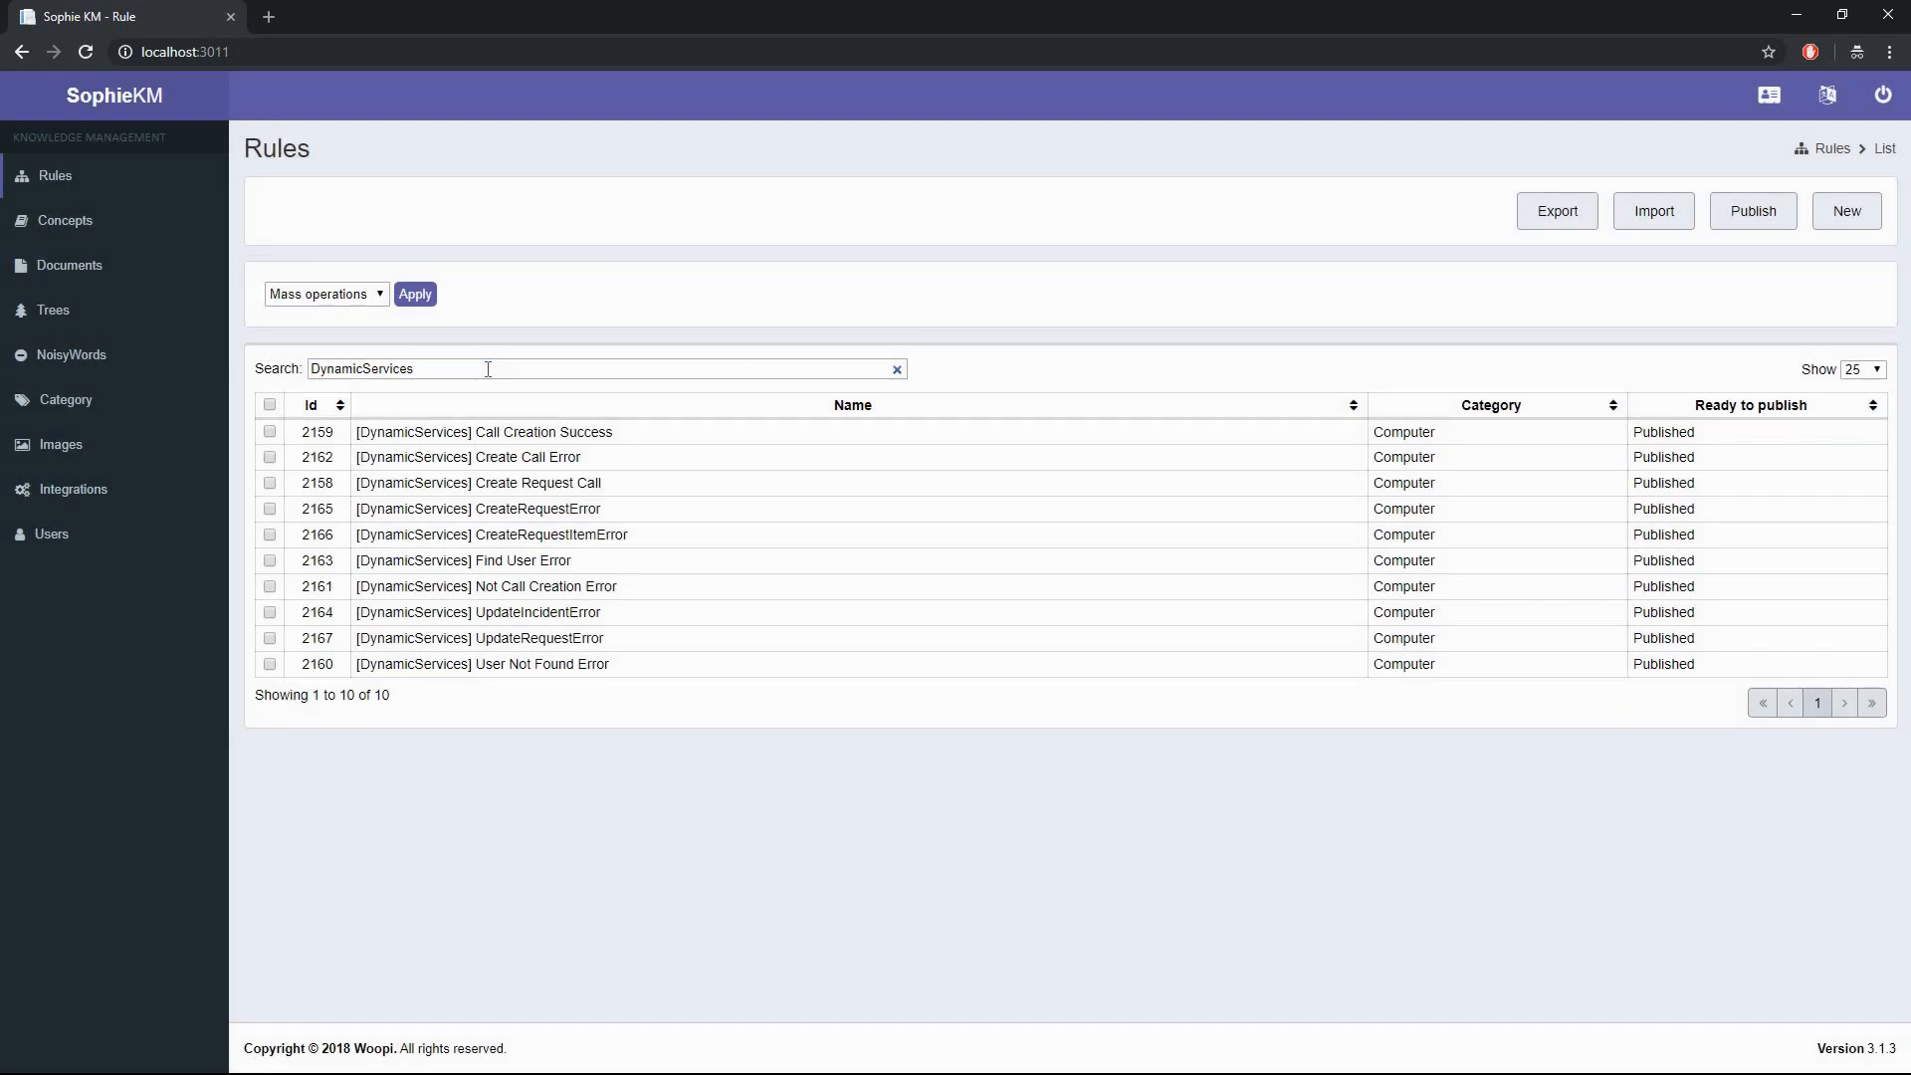
pyautogui.click(1844, 213)
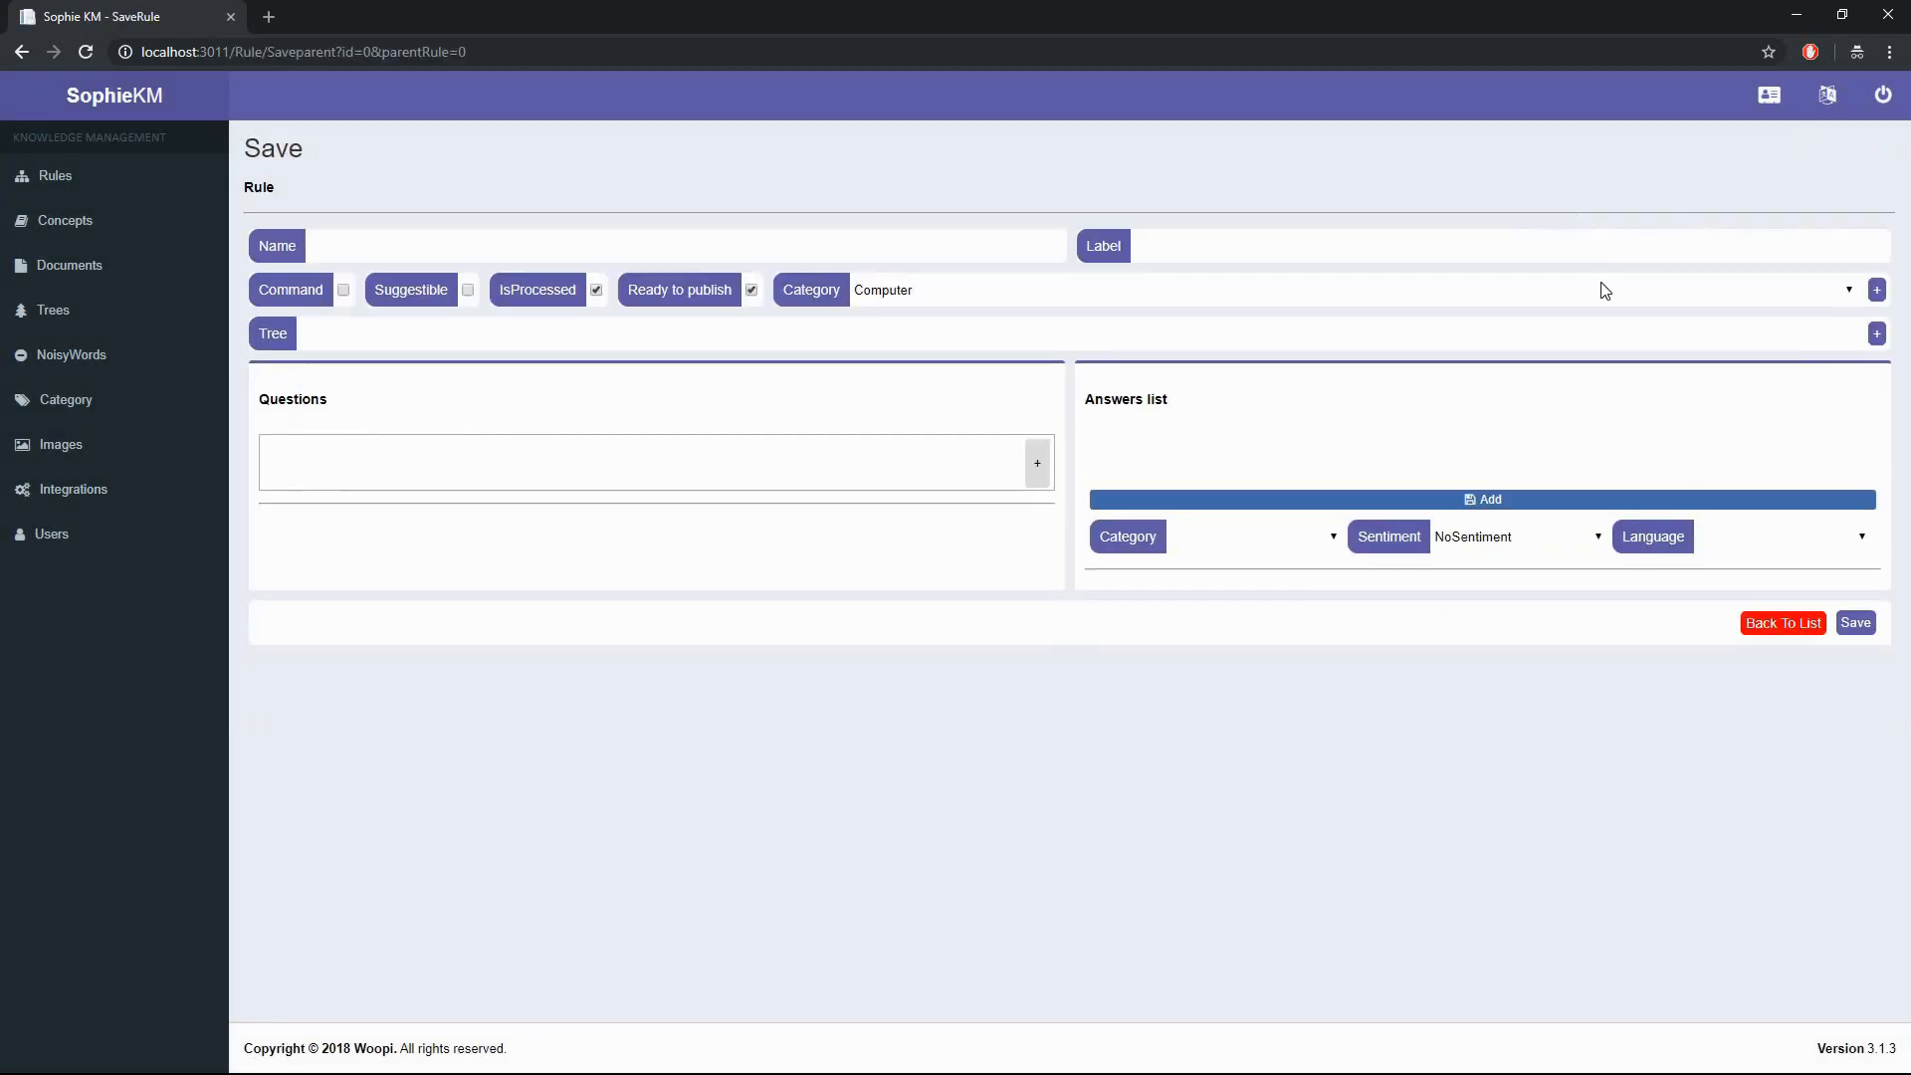
pyautogui.click(925, 244)
pyautogui.write('[DynamicServices')
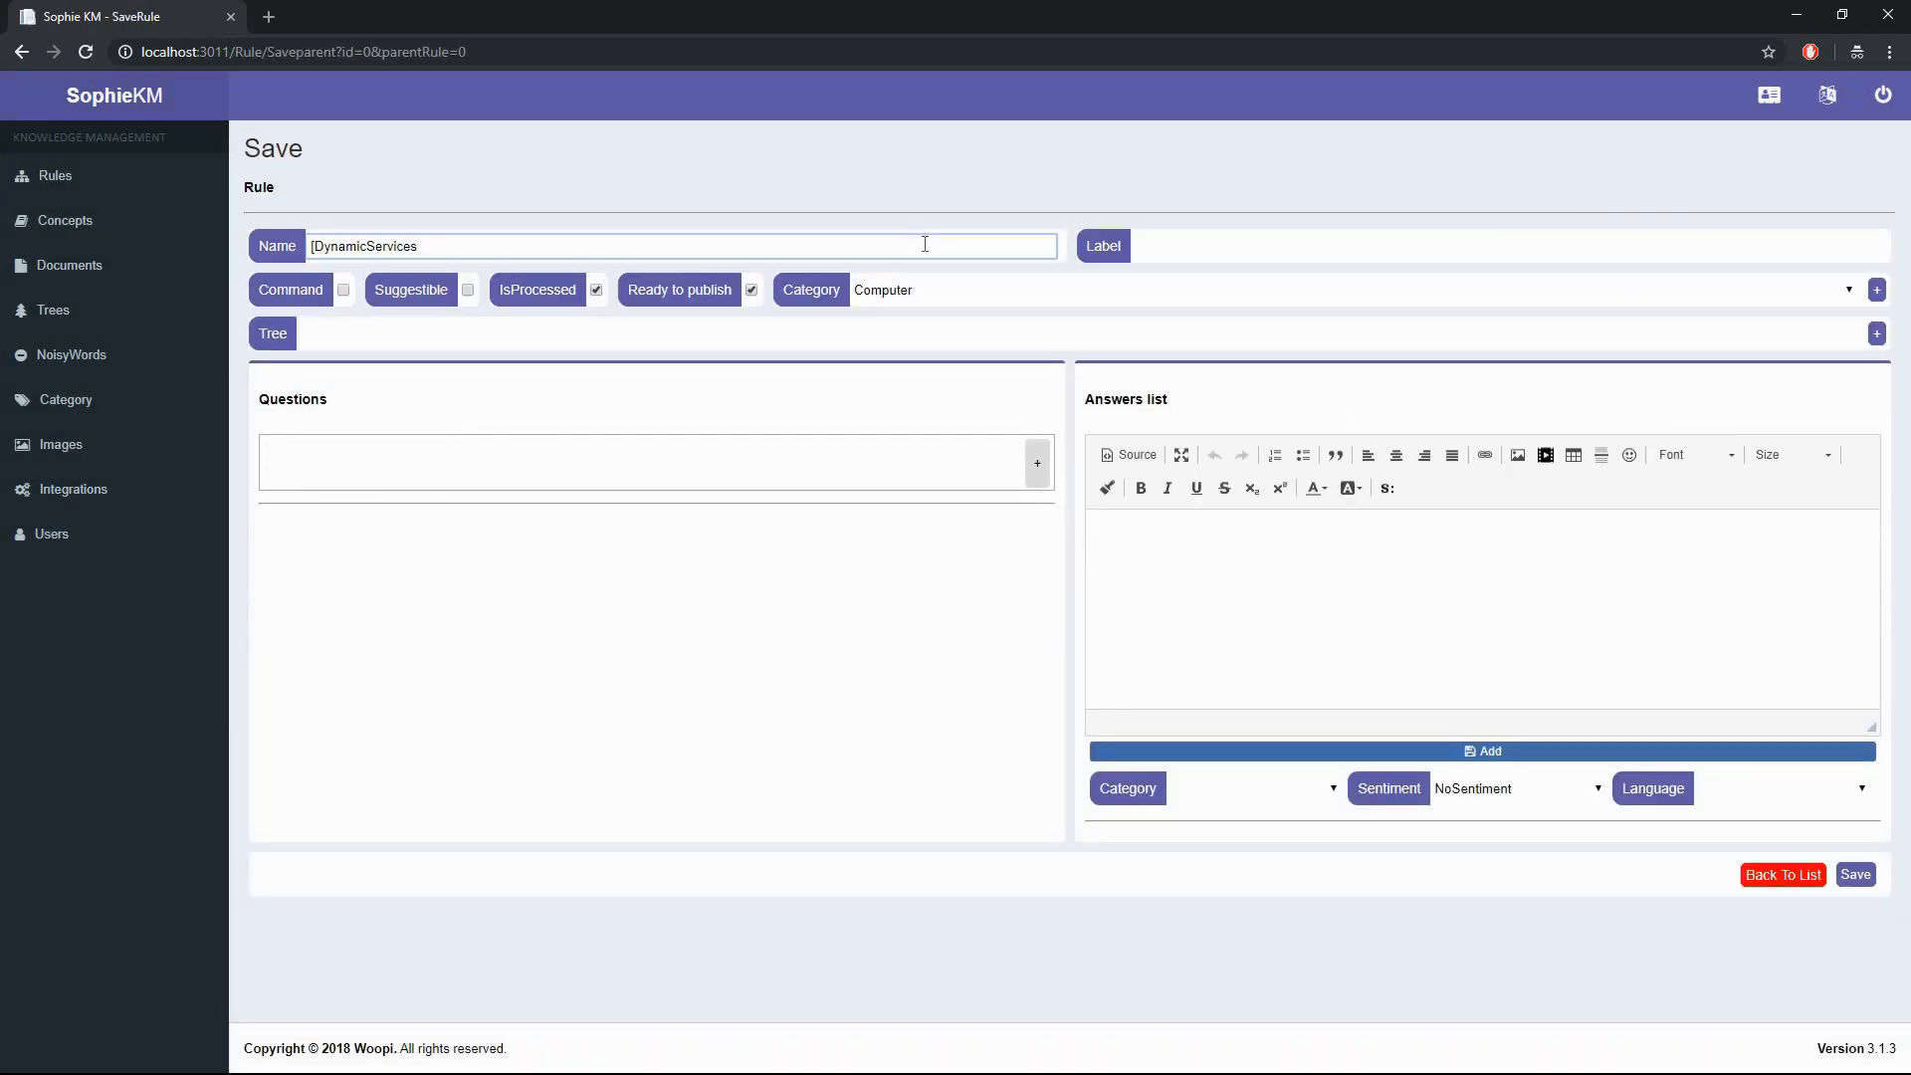
pyautogui.write('] Create Incident Call')
pyautogui.press('Tab')
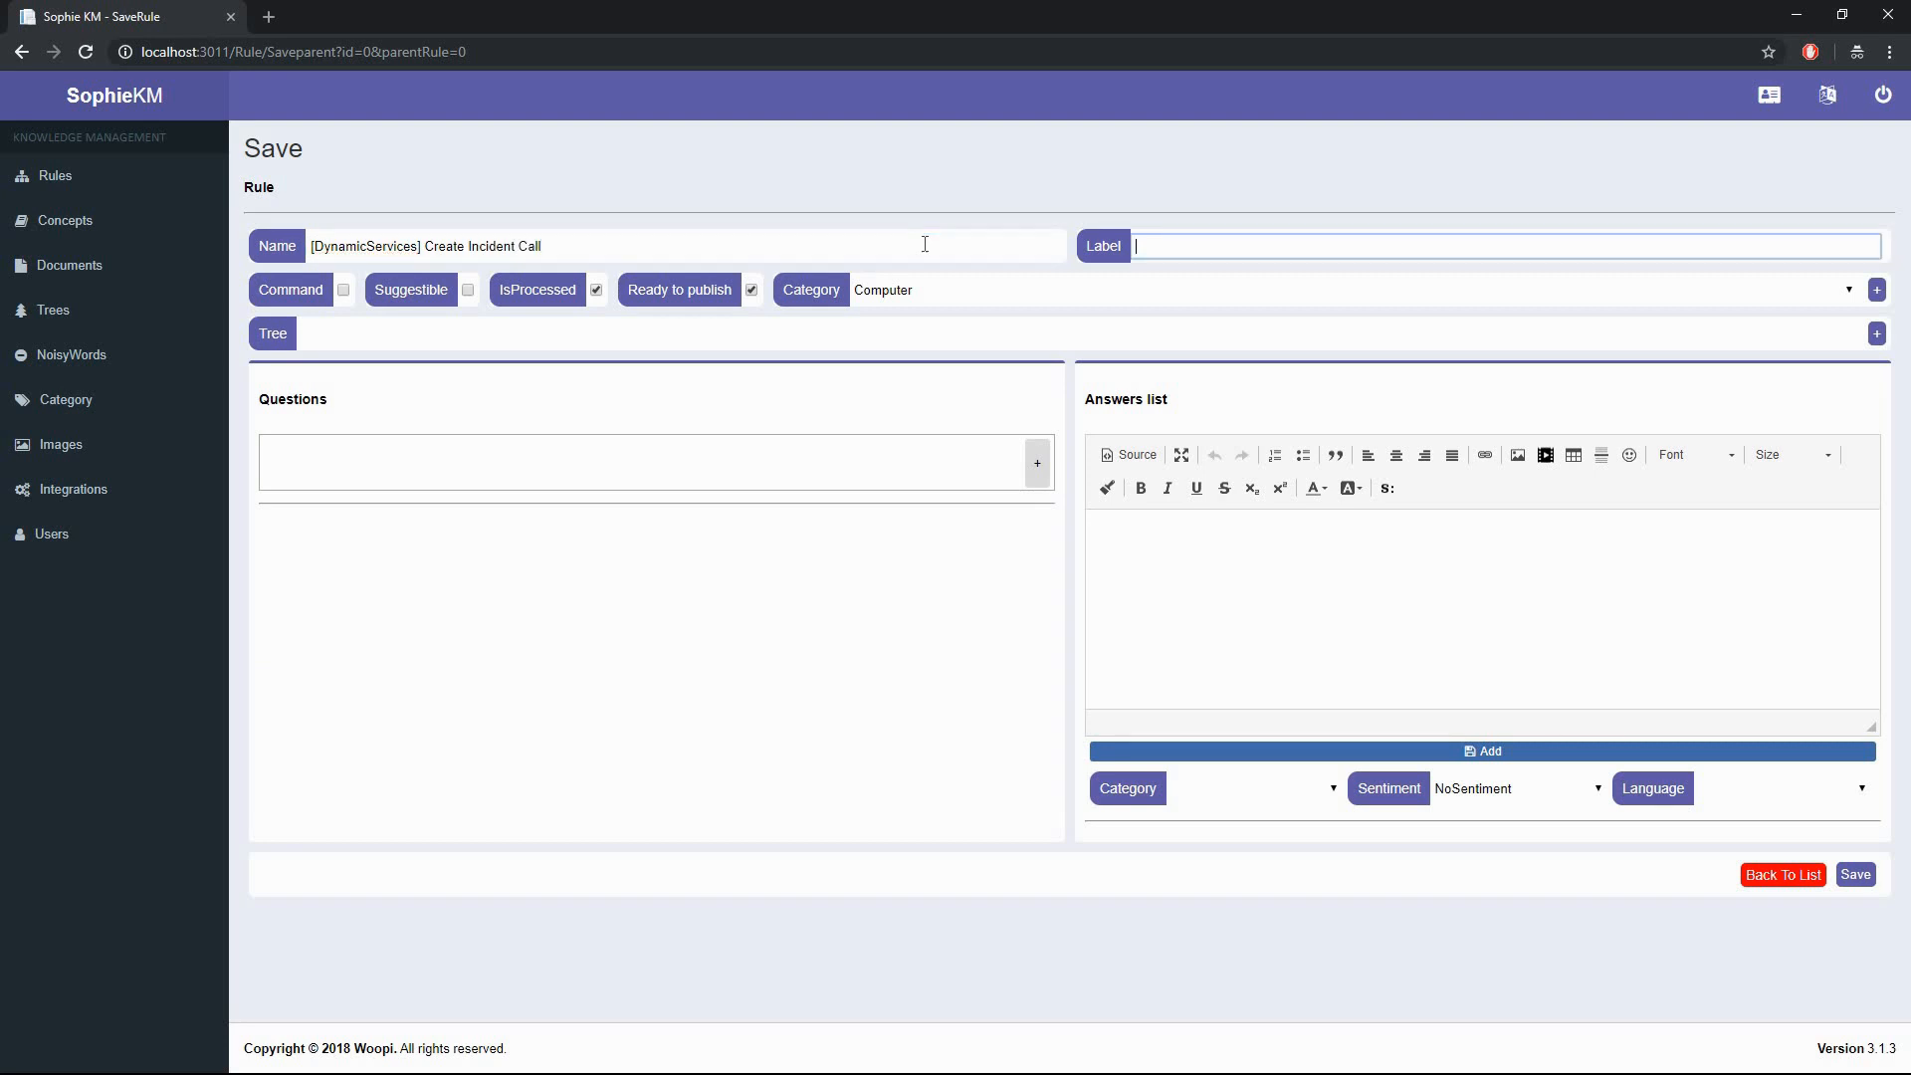
pyautogui.write('Create incident call')
pyautogui.press('Tab')
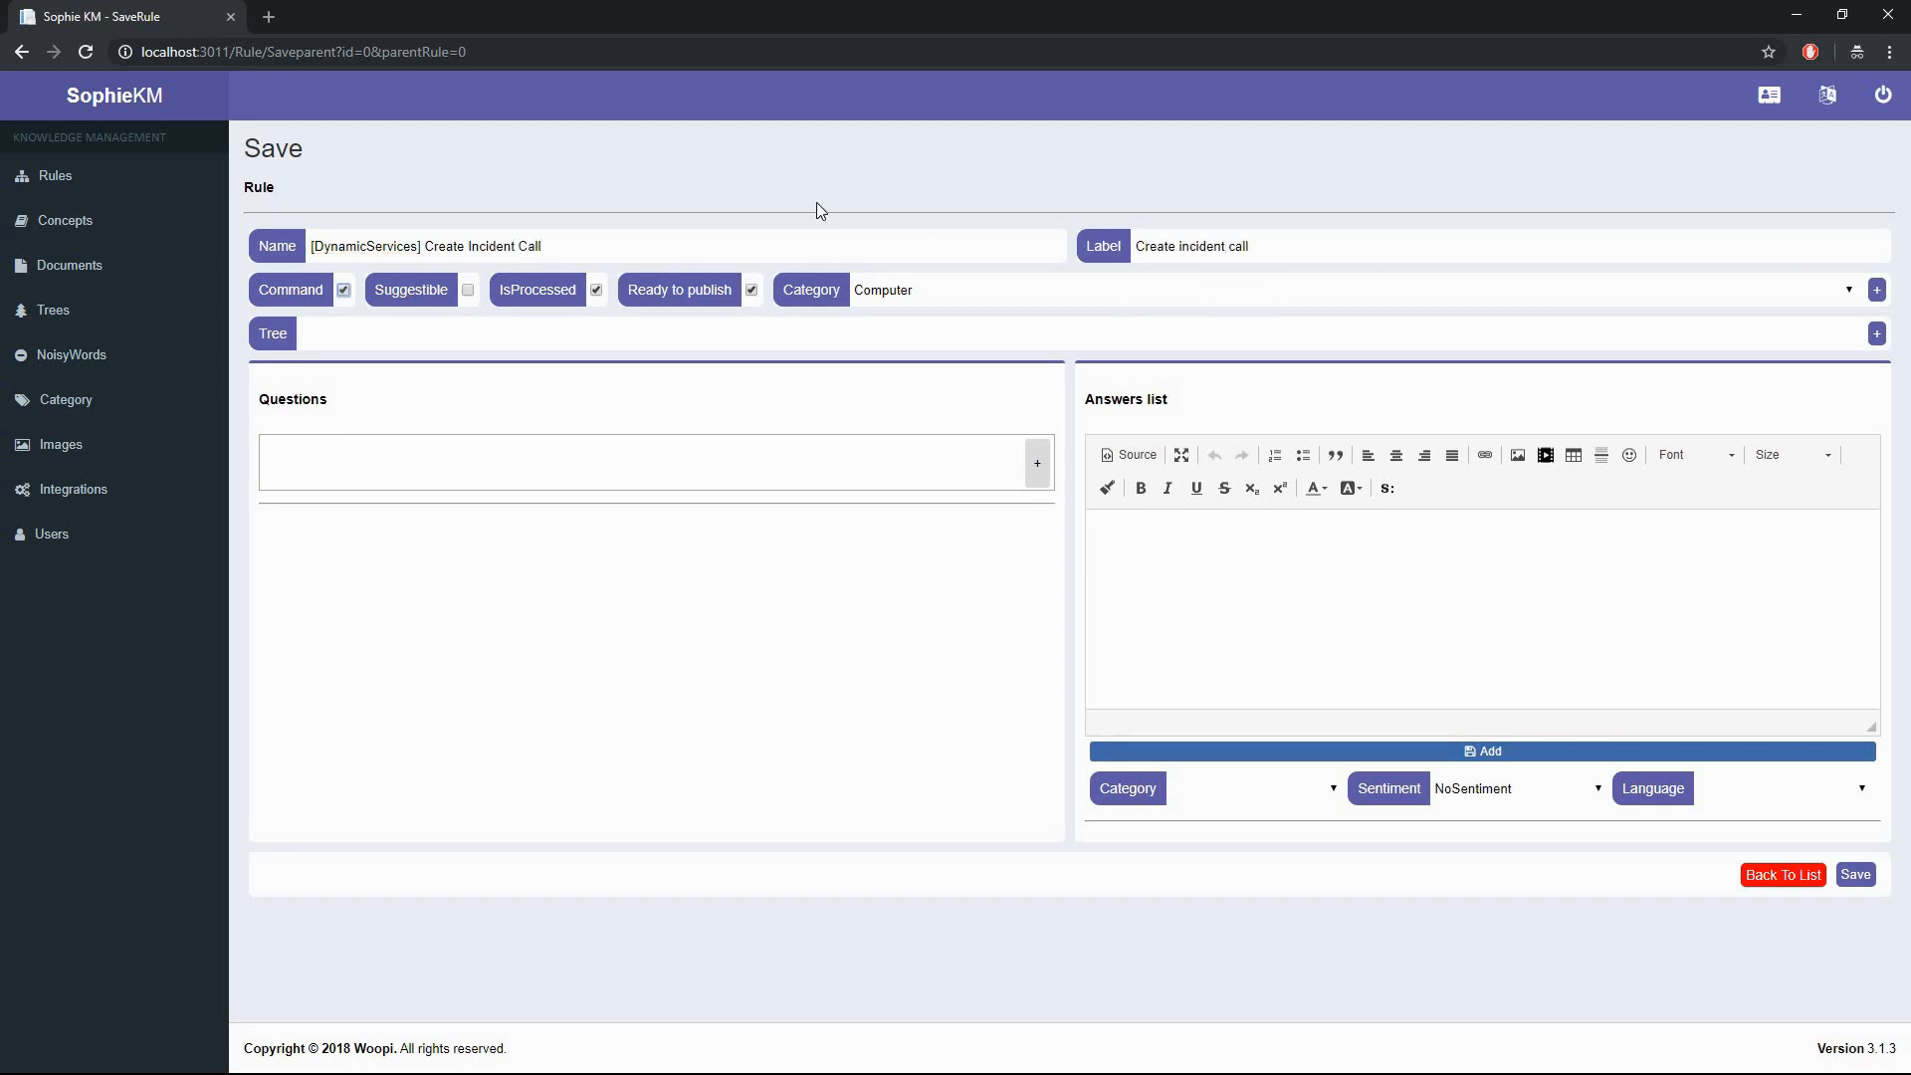
pyautogui.click(883, 290)
pyautogui.click(901, 346)
# - Add the questions 'create incident' and 'open incident' to the rule
pyautogui.click(364, 445)
pyautogui.write('create inc')
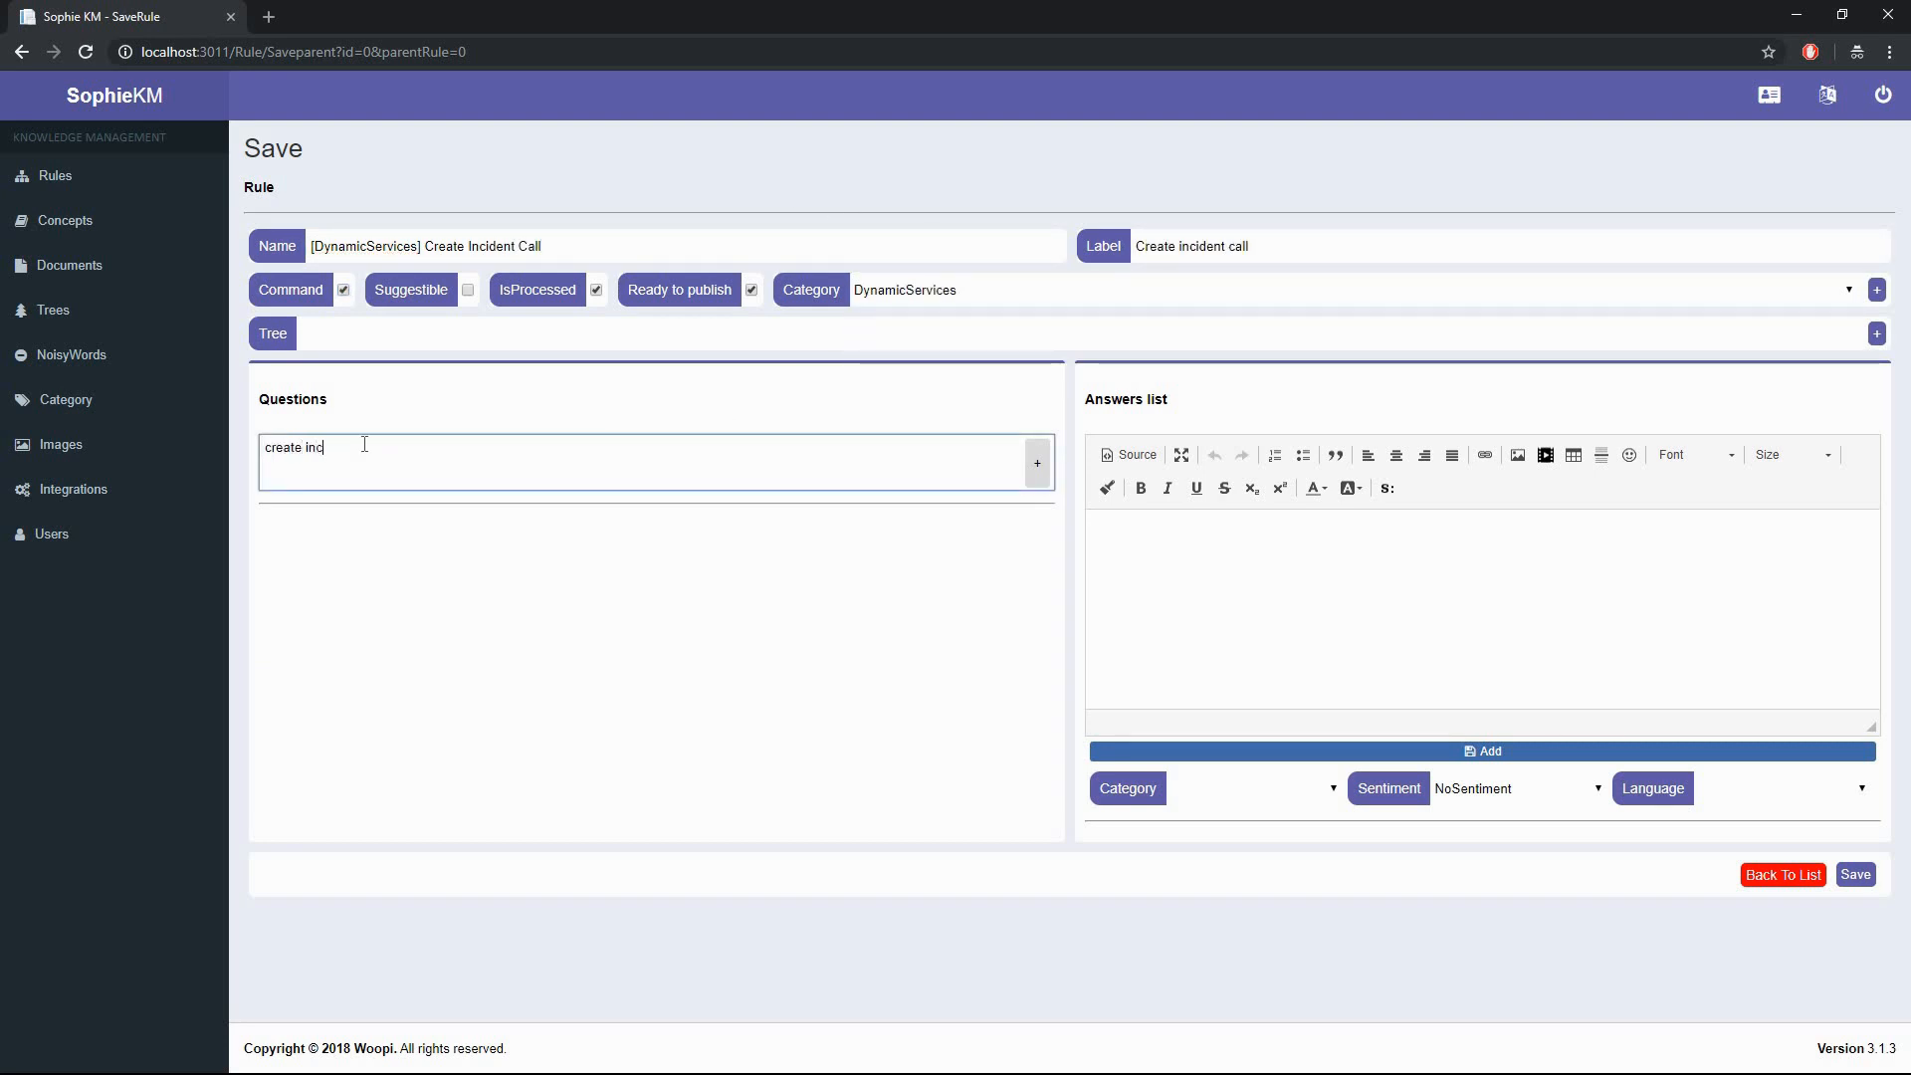
pyautogui.write('ident')
pyautogui.press('Return')
pyautogui.write('open inc')
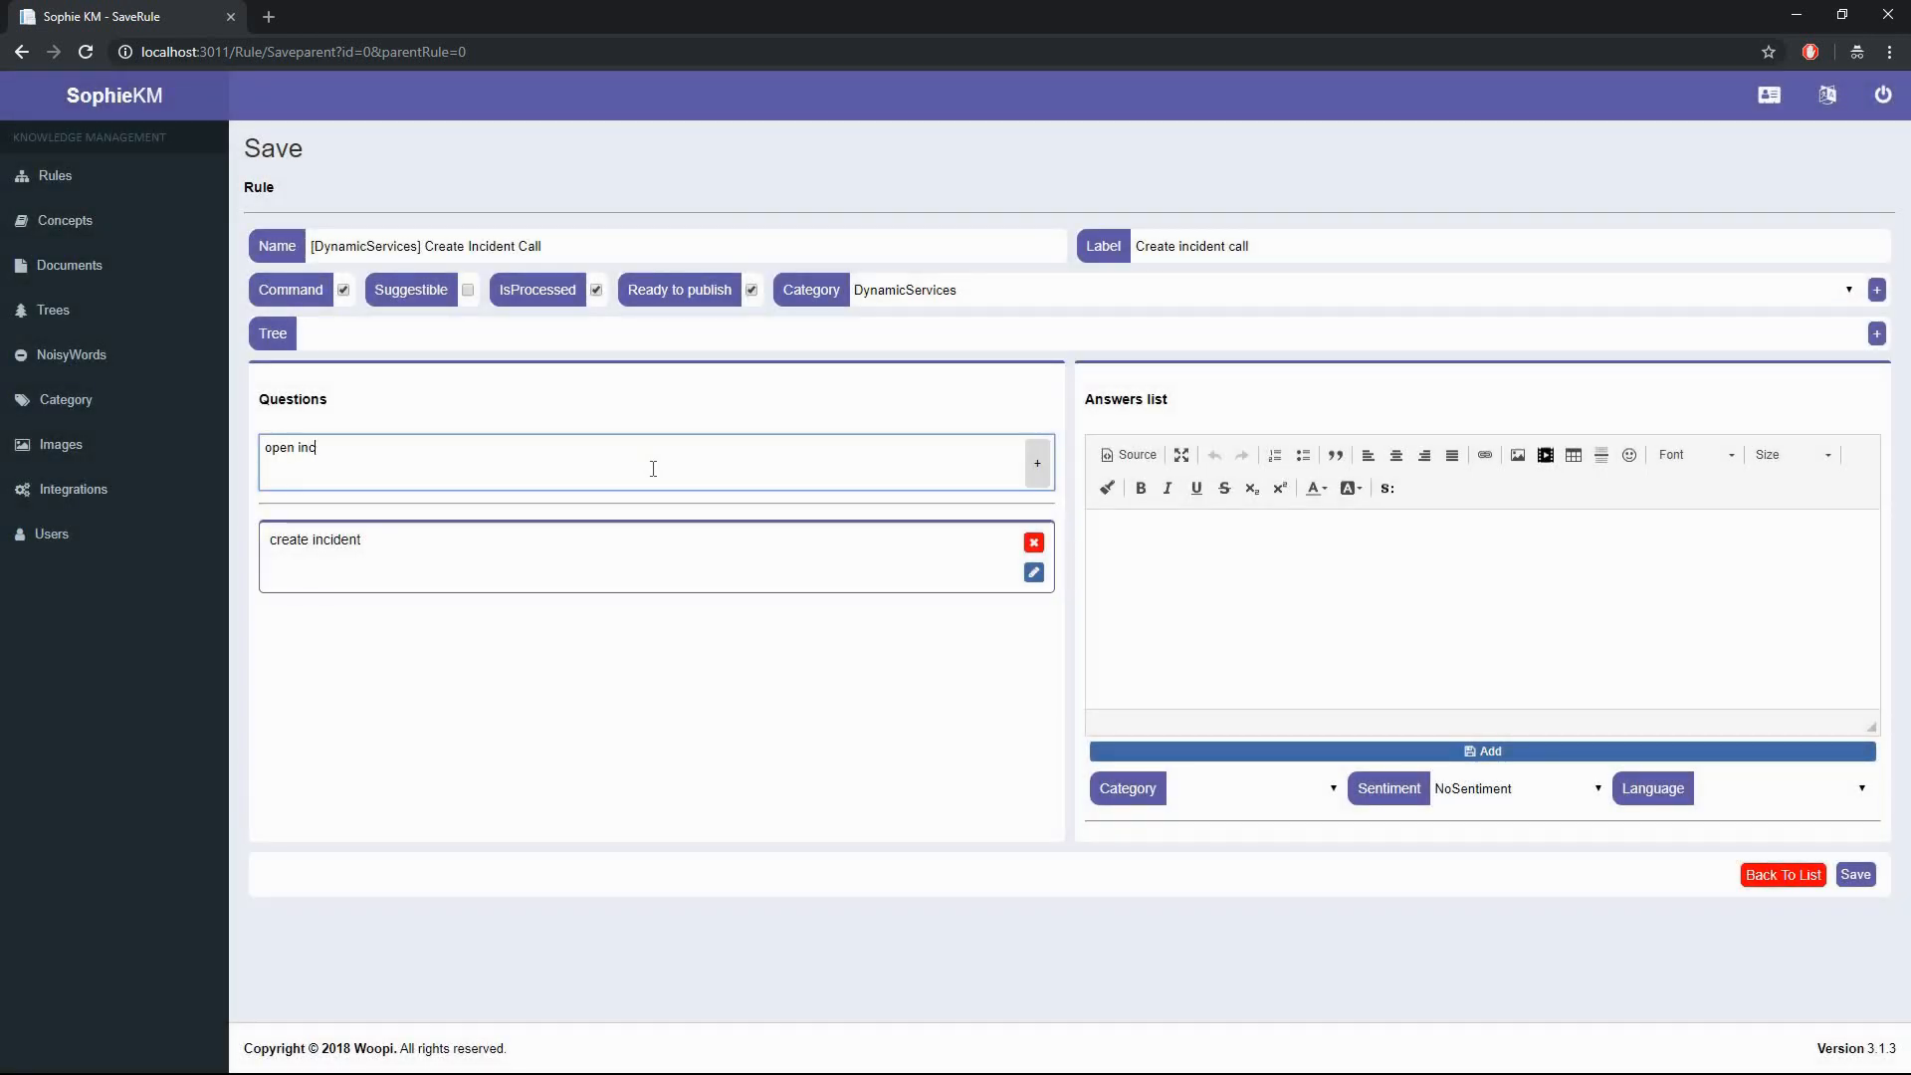
pyautogui.write('ident')
pyautogui.click(1040, 470)
# - Start the answer with setvar commands for rtitype and rtitypecall set to incident
pyautogui.click(1191, 530)
pyautogui.click(1389, 497)
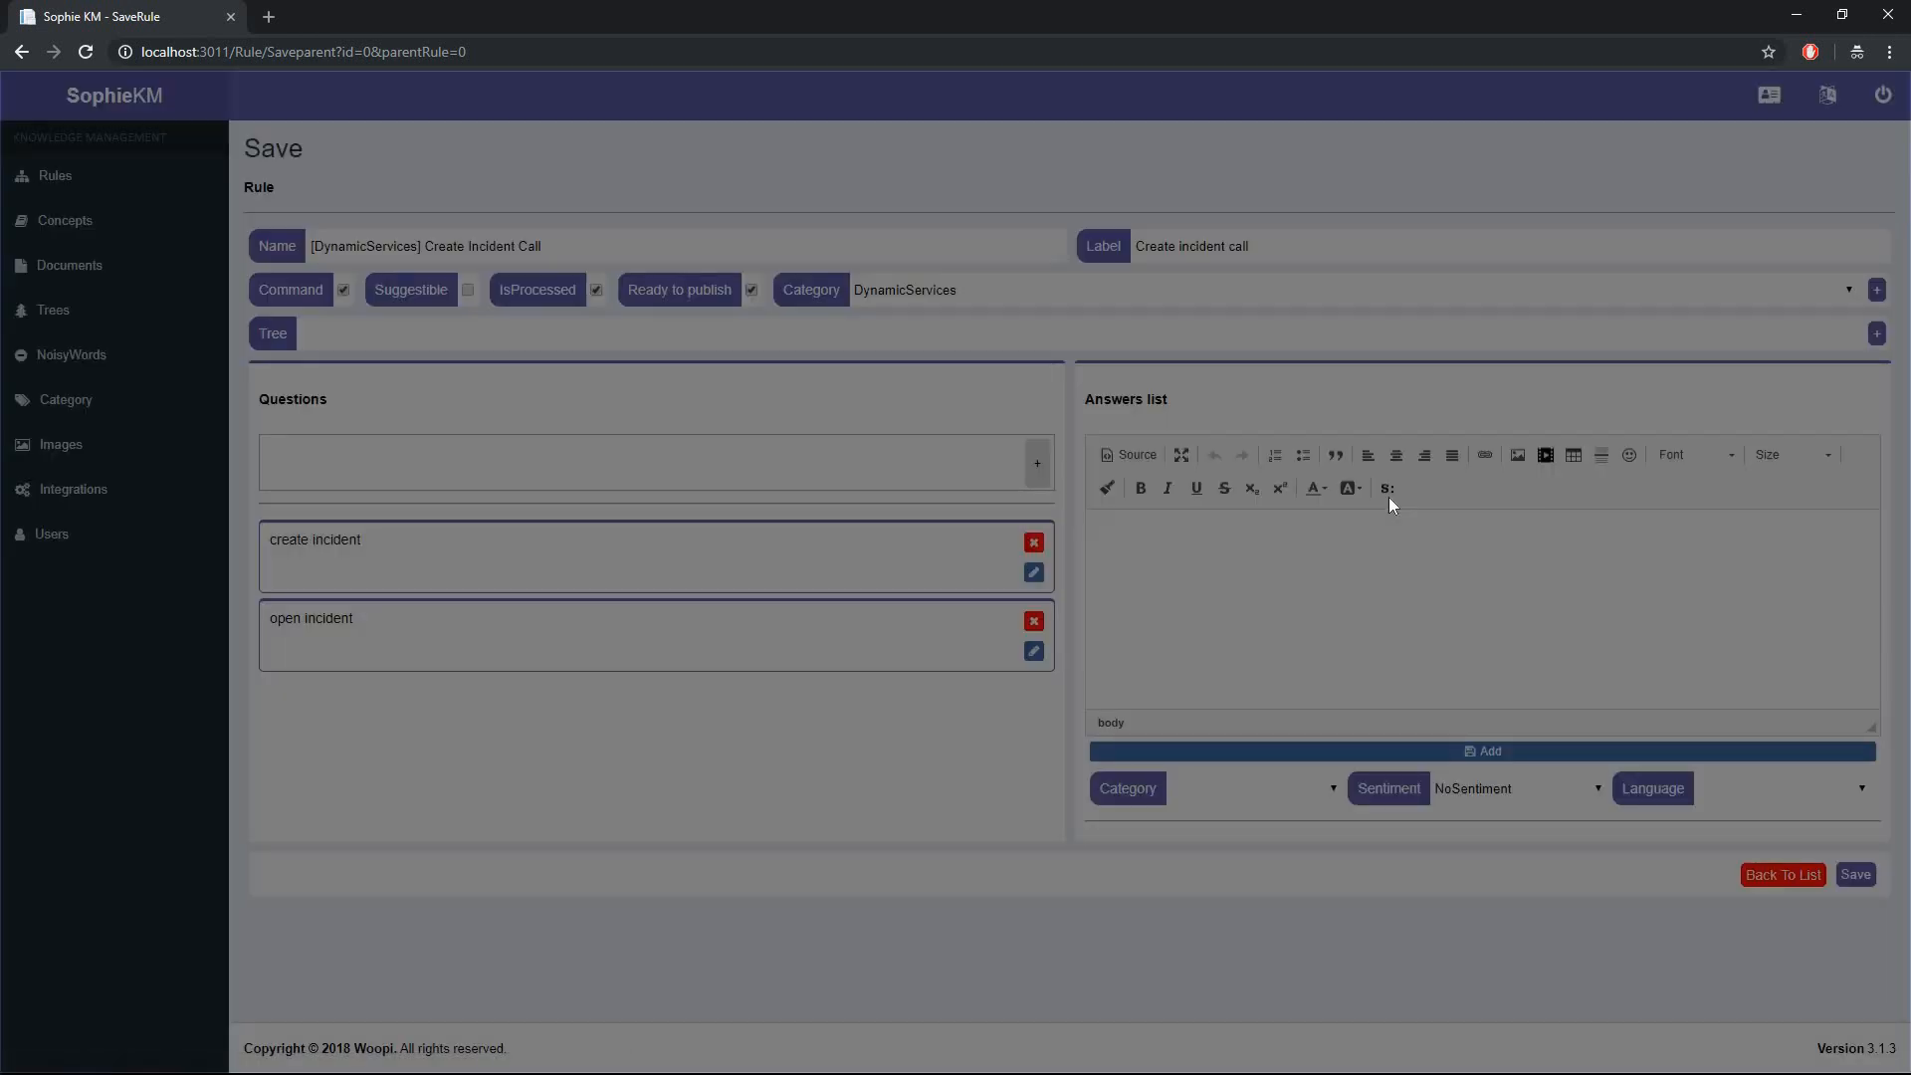
pyautogui.click(826, 533)
pyautogui.click(823, 609)
pyautogui.click(963, 537)
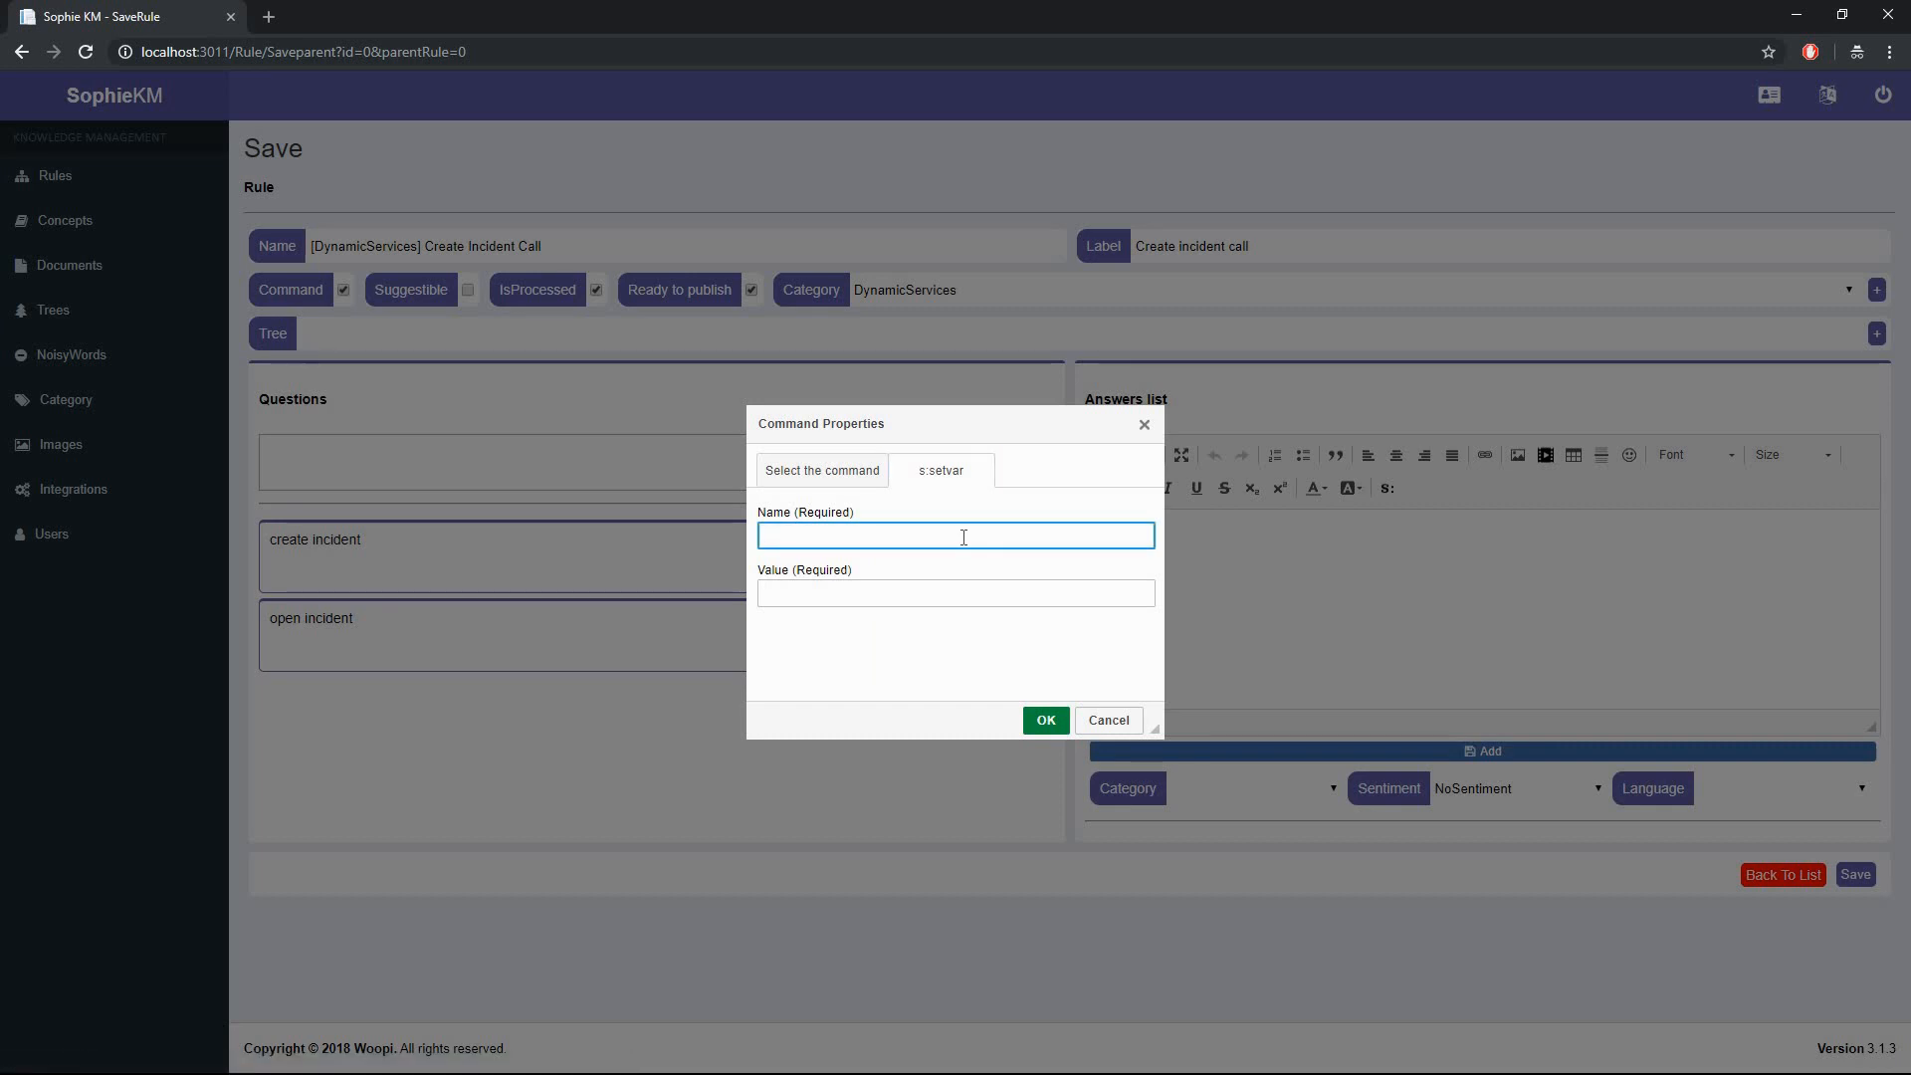
pyautogui.write('rtitype')
pyautogui.press('Tab')
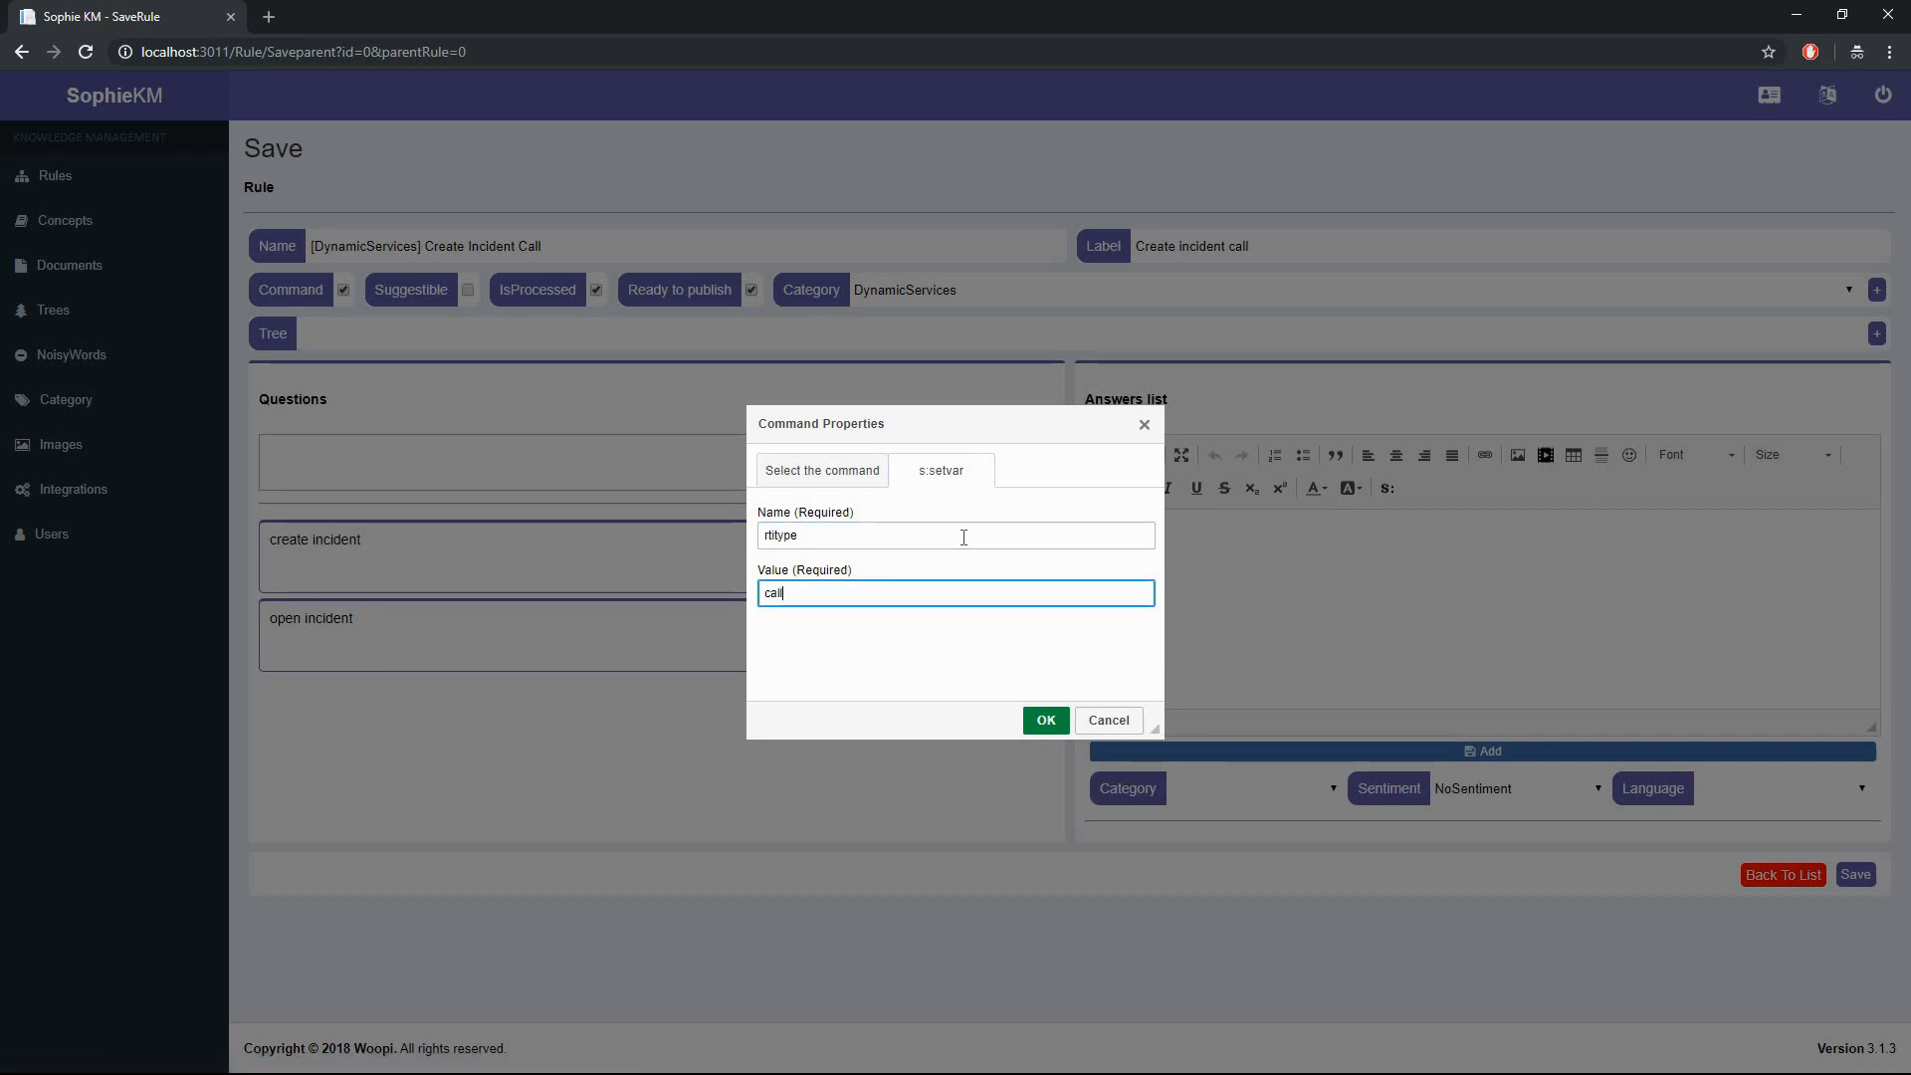
pyautogui.click(1040, 716)
pyautogui.click(1383, 489)
pyautogui.click(826, 534)
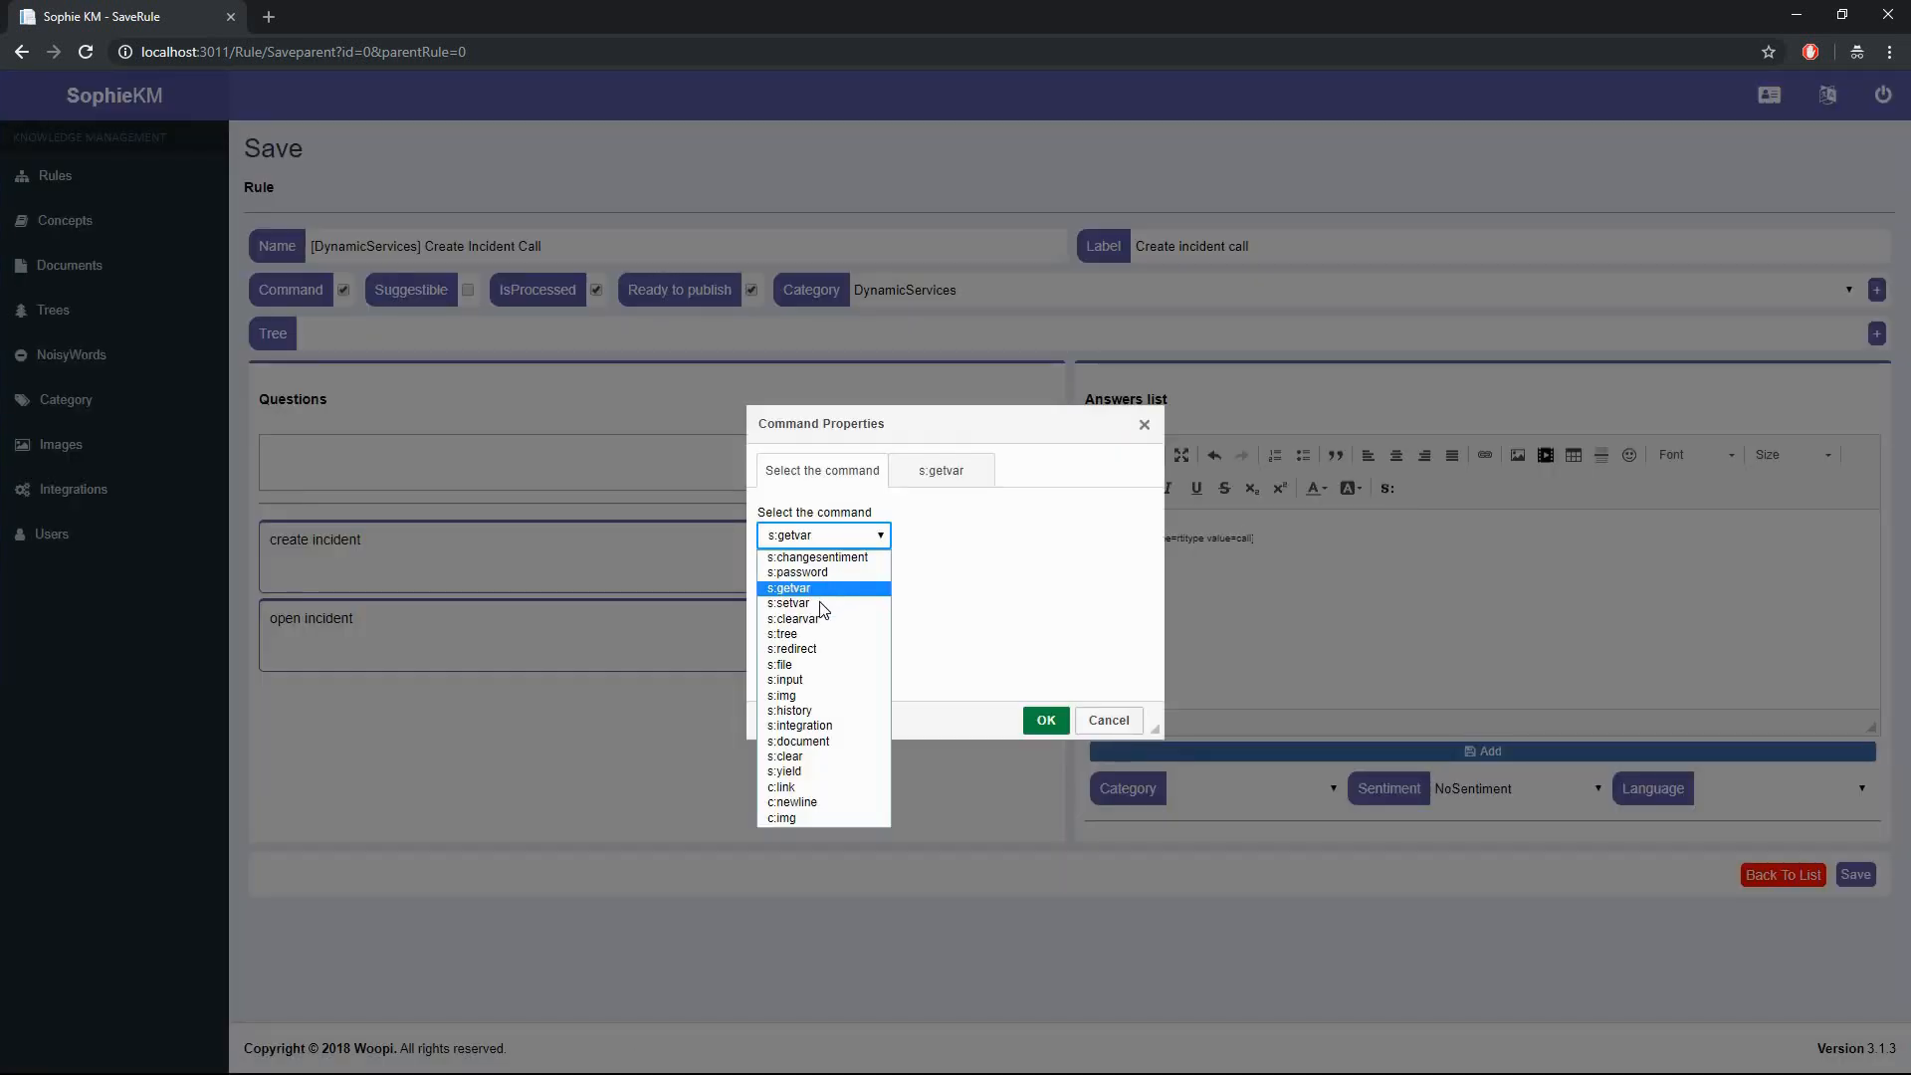
pyautogui.click(823, 609)
pyautogui.write('rtitypecall')
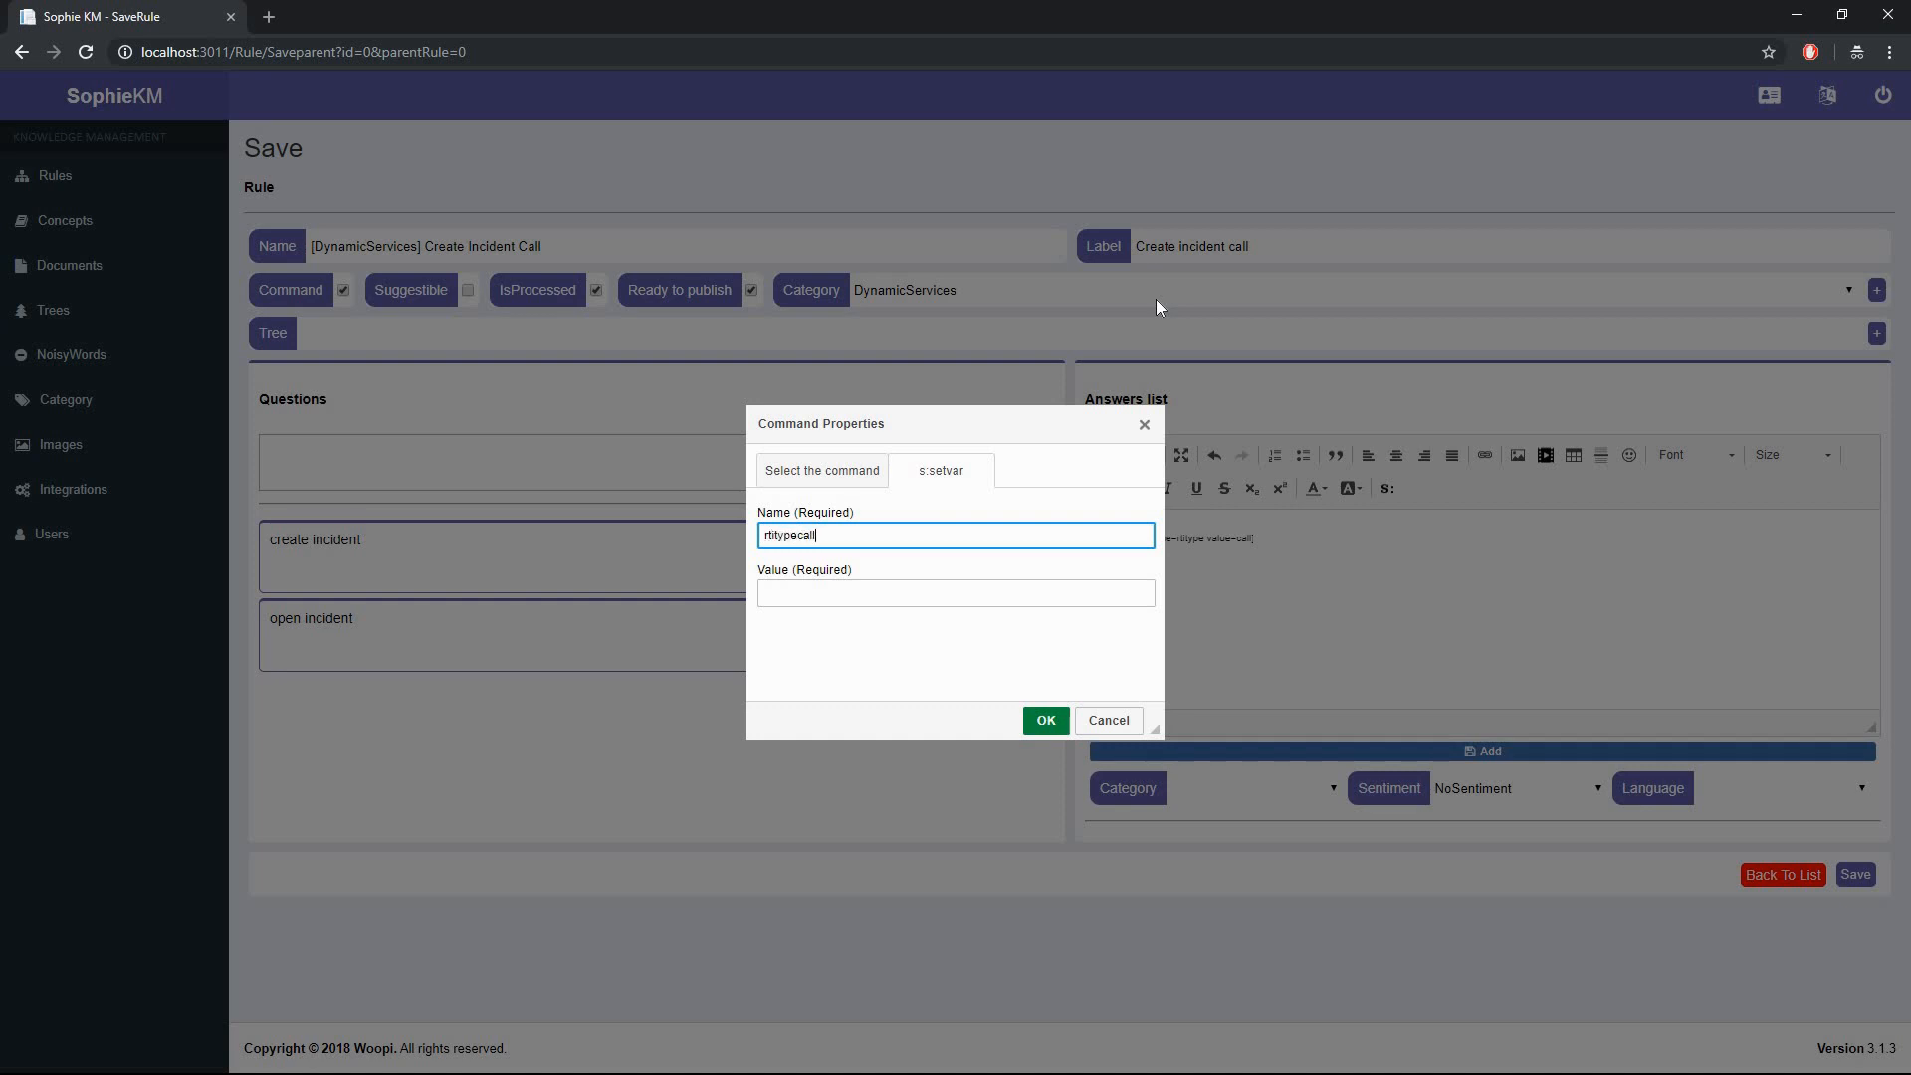
pyautogui.press('Tab')
pyautogui.write('incident')
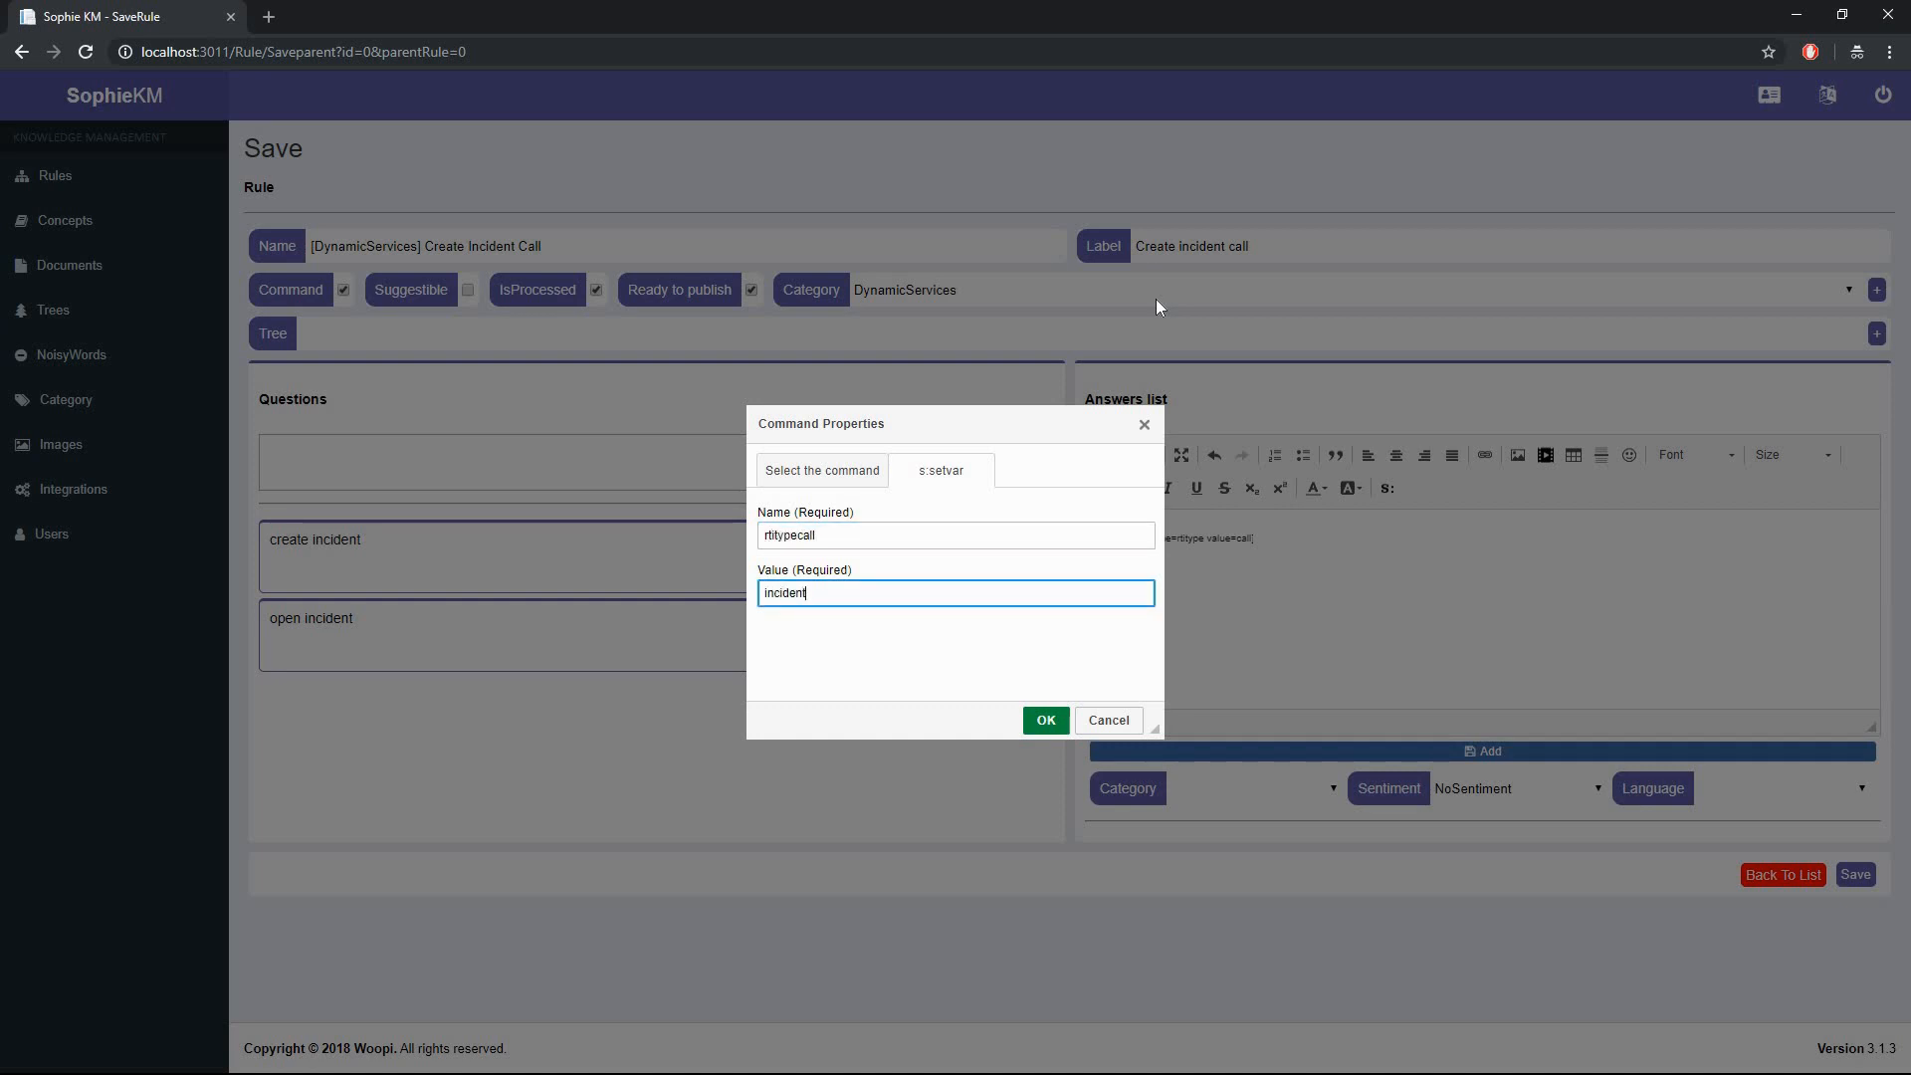
pyautogui.click(1046, 719)
# - Insert setvar rticontacttype = Chat, then type 'Okay! I will help you open an incident rep'
pyautogui.click(1385, 489)
pyautogui.click(824, 536)
pyautogui.click(823, 603)
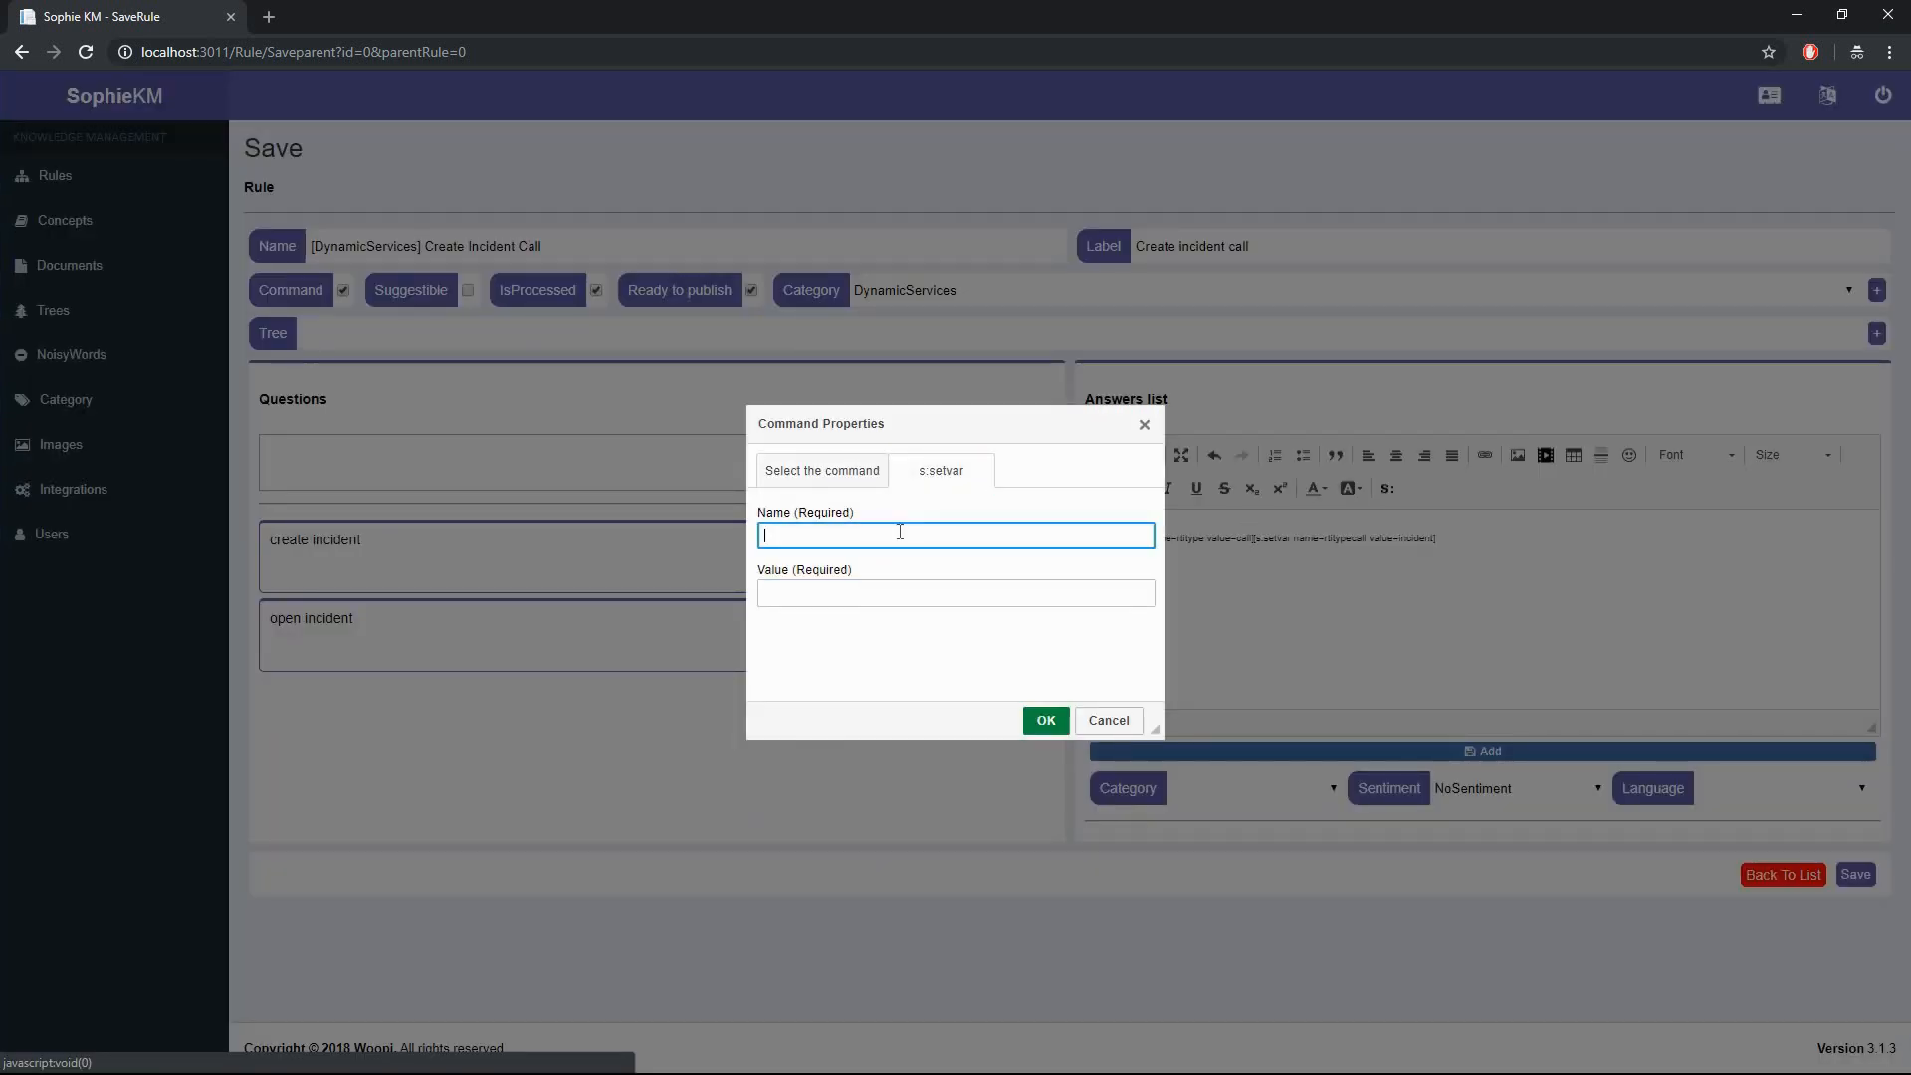
pyautogui.write('rticontacttype')
pyautogui.press('Tab')
pyautogui.write('Ch')
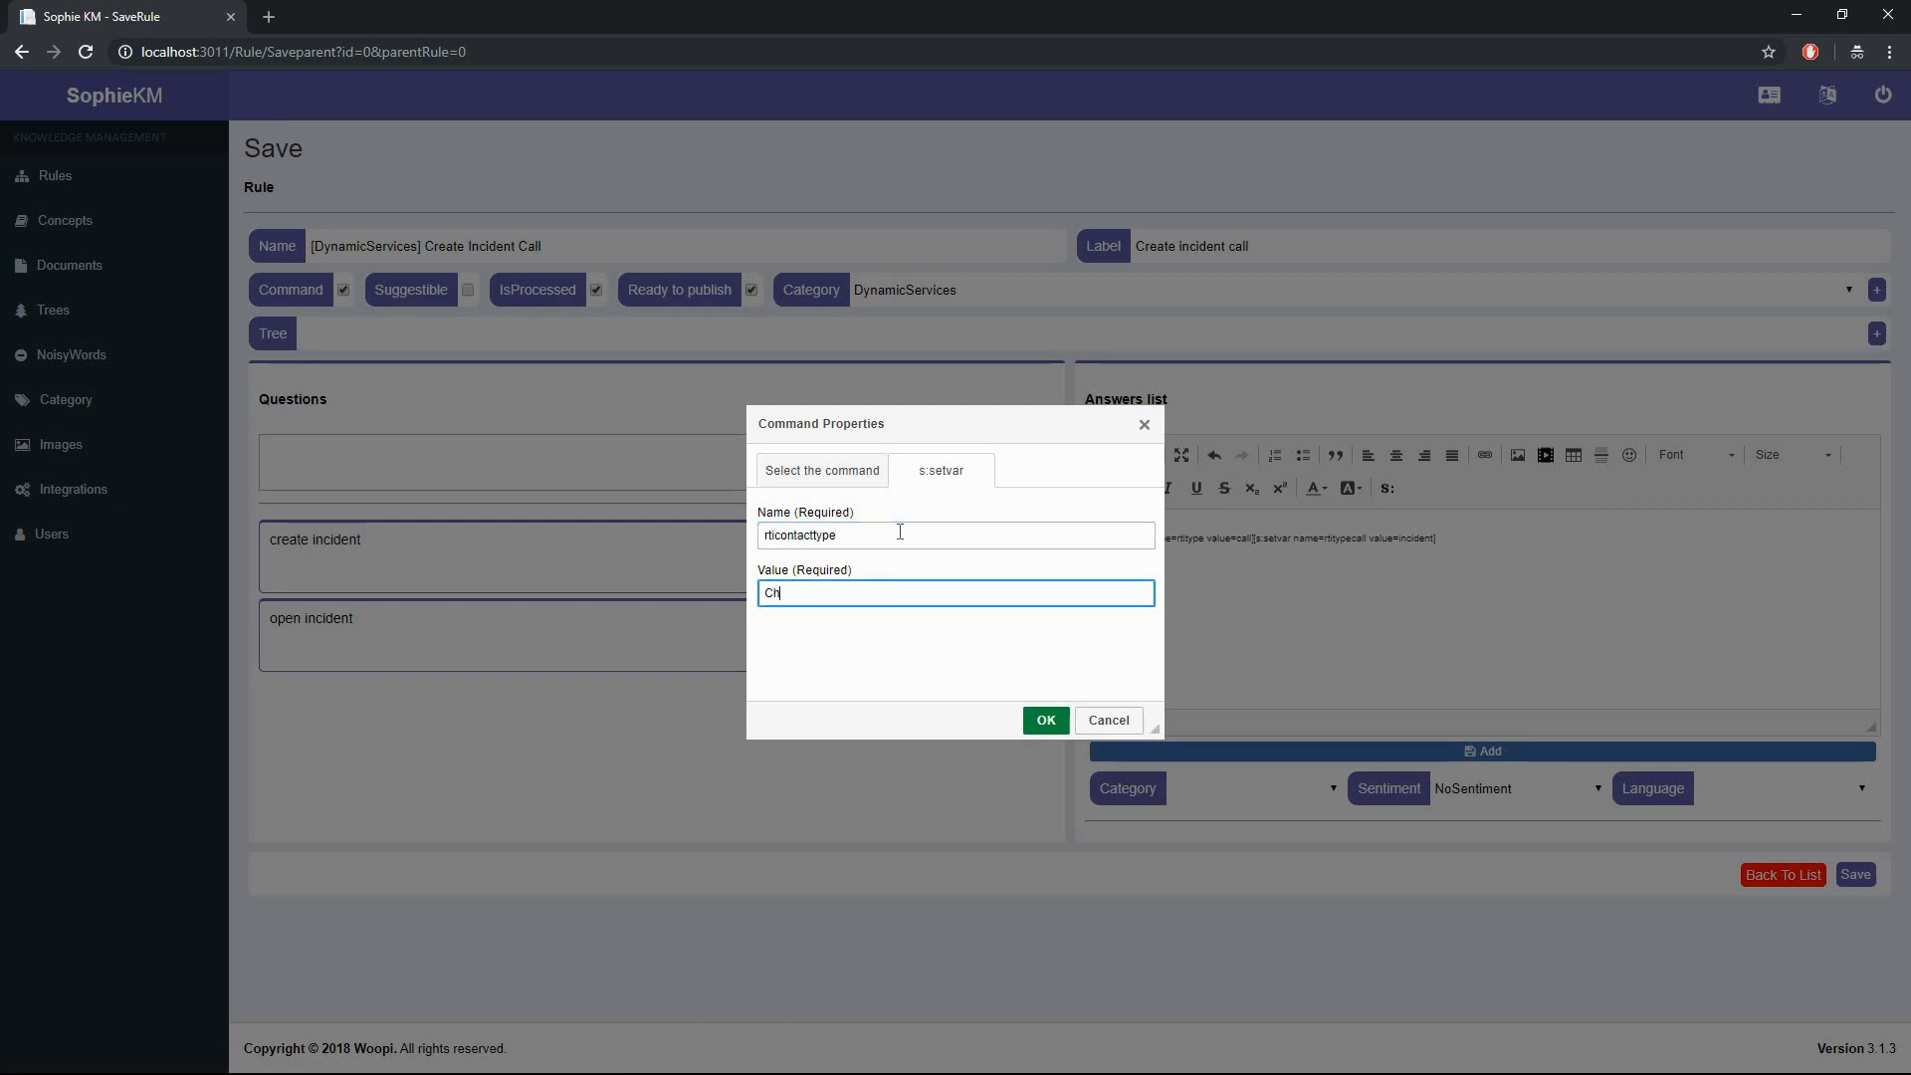
pyautogui.write('at')
pyautogui.press('Return')
pyautogui.write('Okay! I wi')
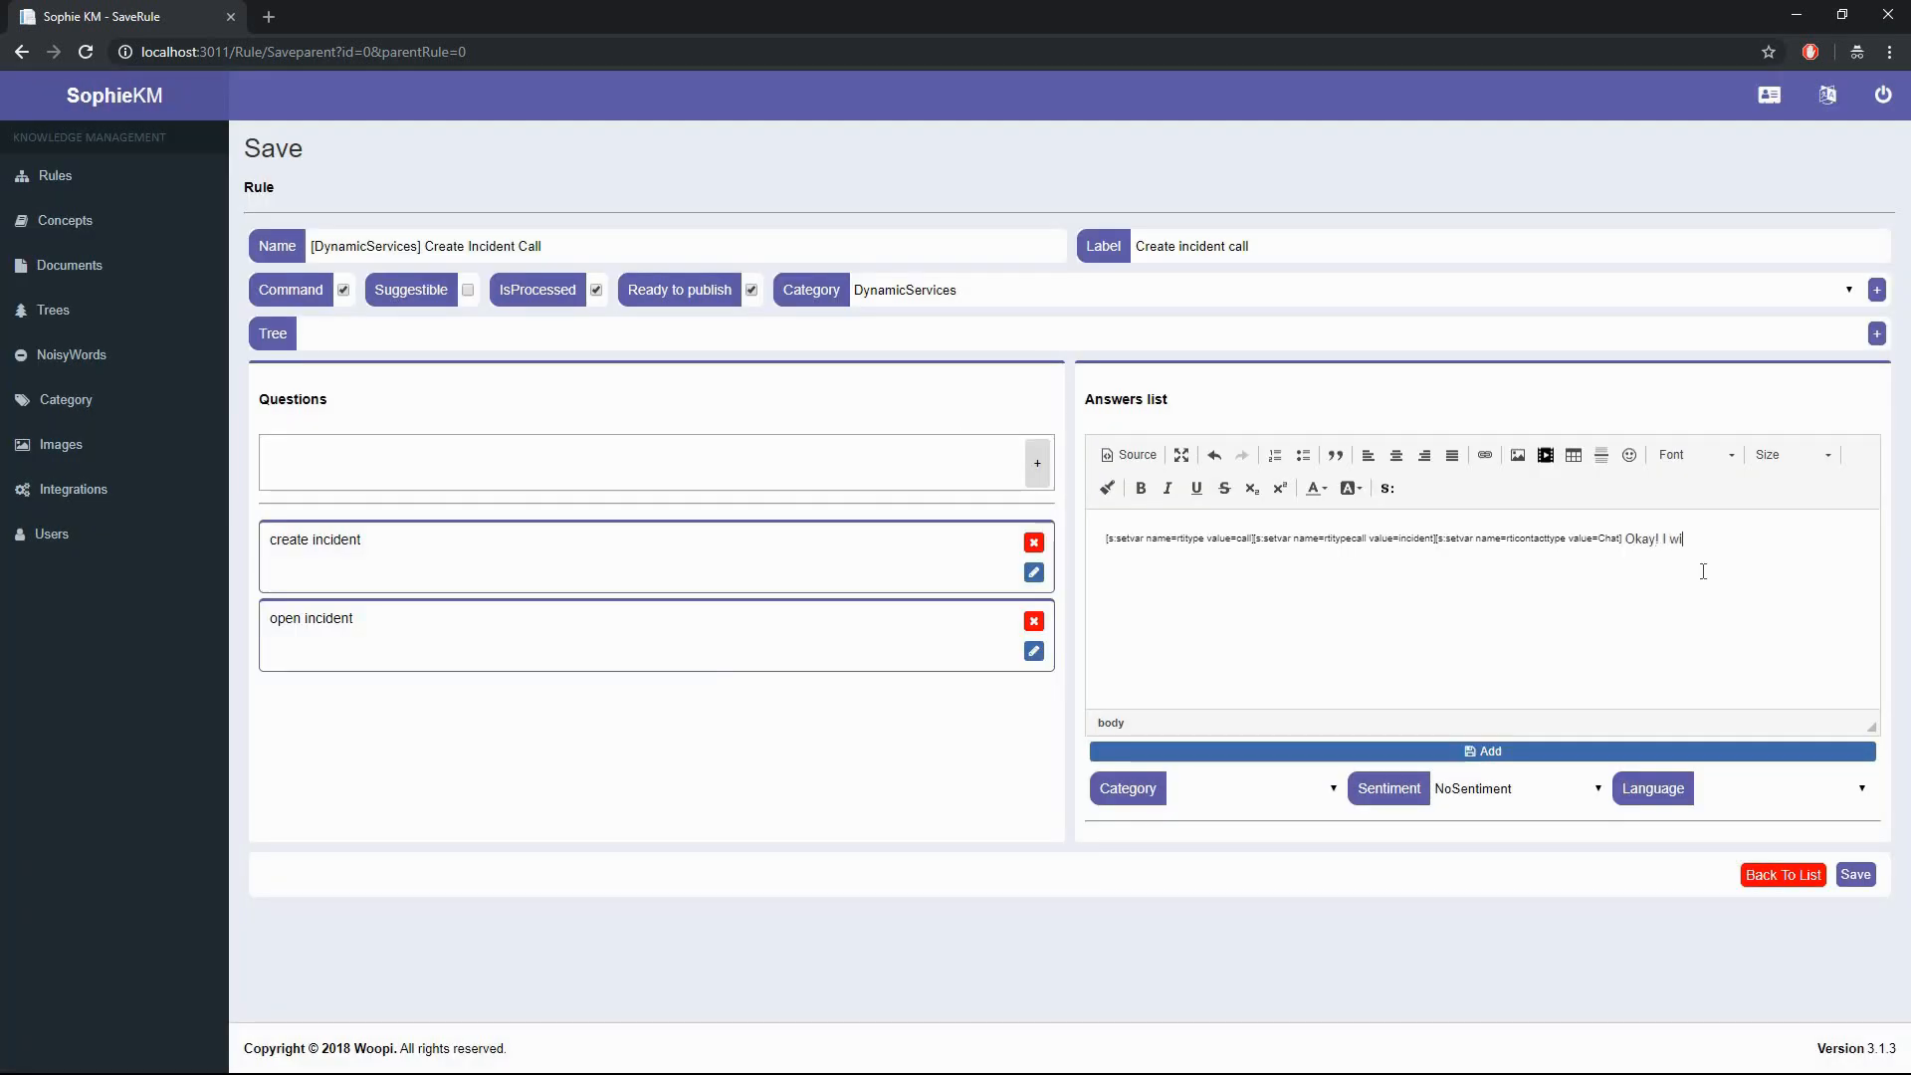
pyautogui.write('ll help you open an incident report.')
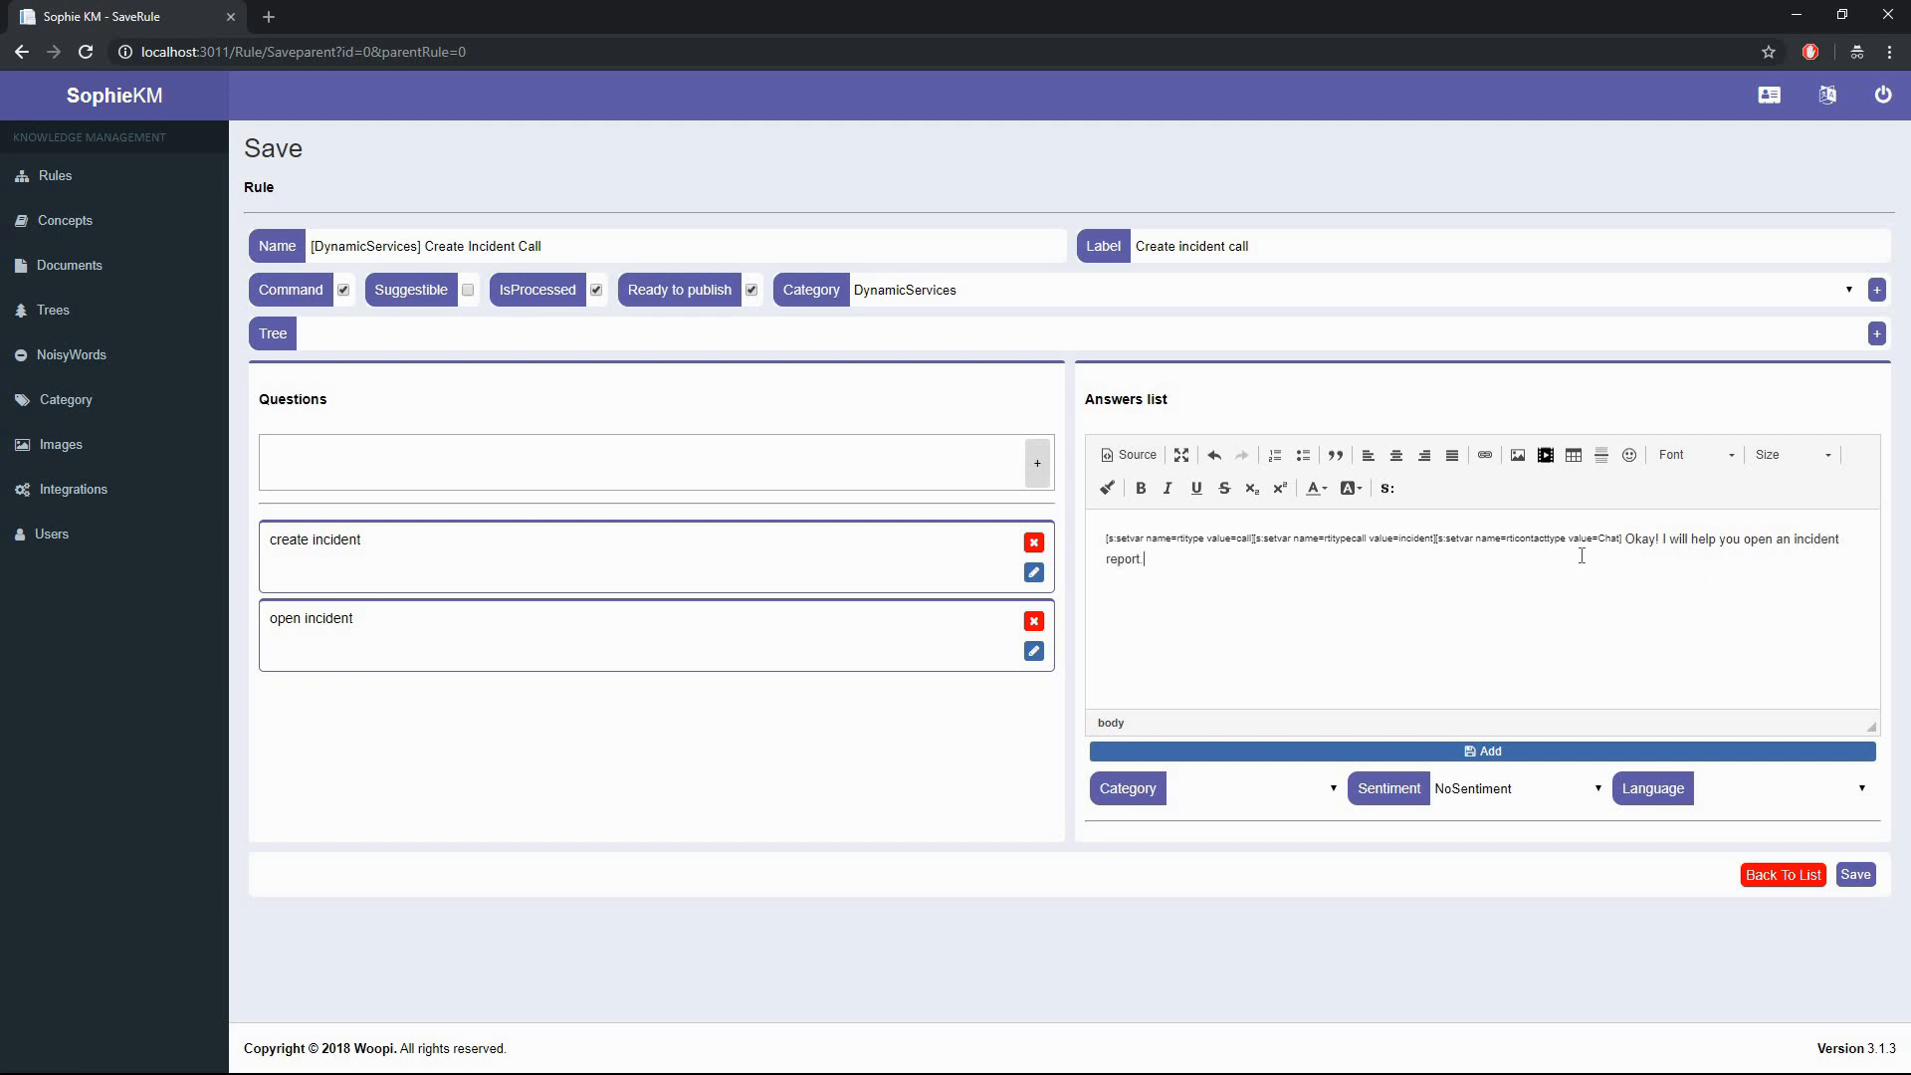
# - Insert two c:newline line breaks into the answer
pyautogui.click(1386, 487)
pyautogui.click(823, 535)
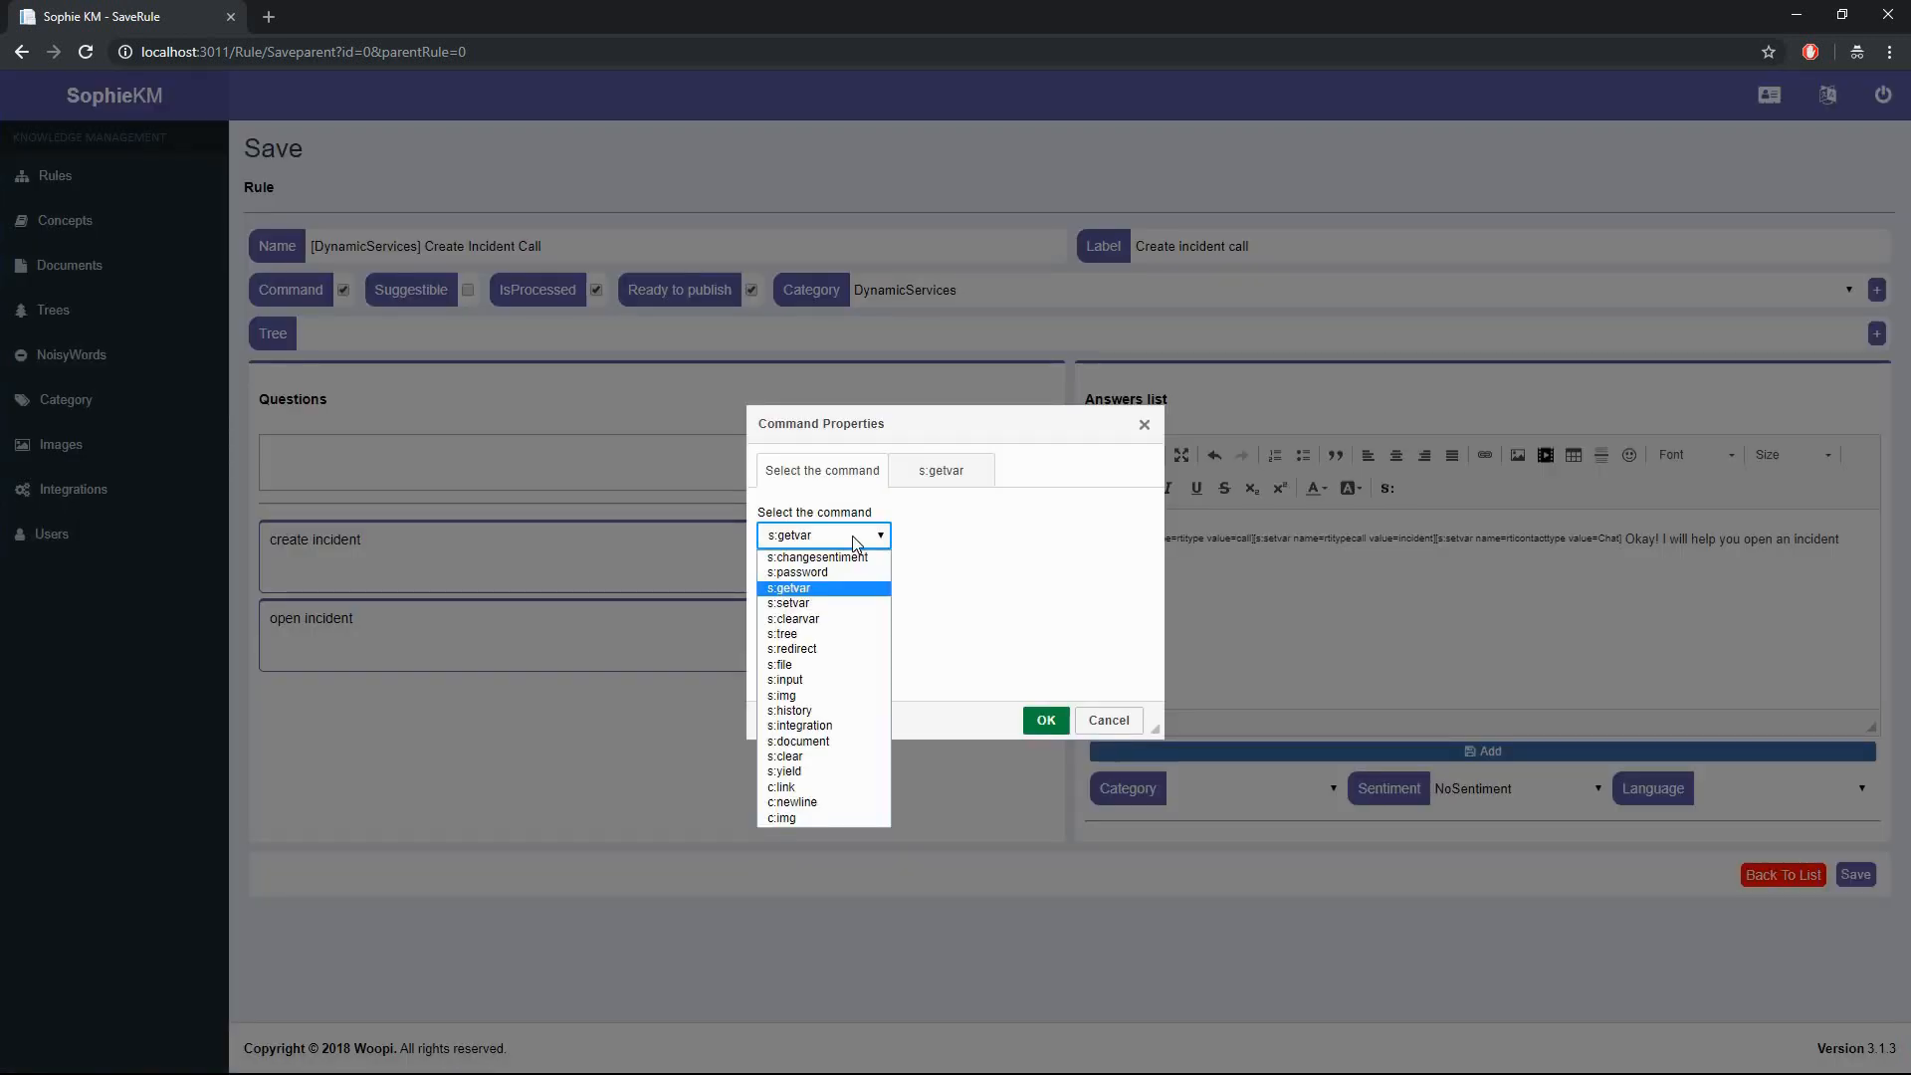
pyautogui.click(826, 809)
pyautogui.click(1045, 720)
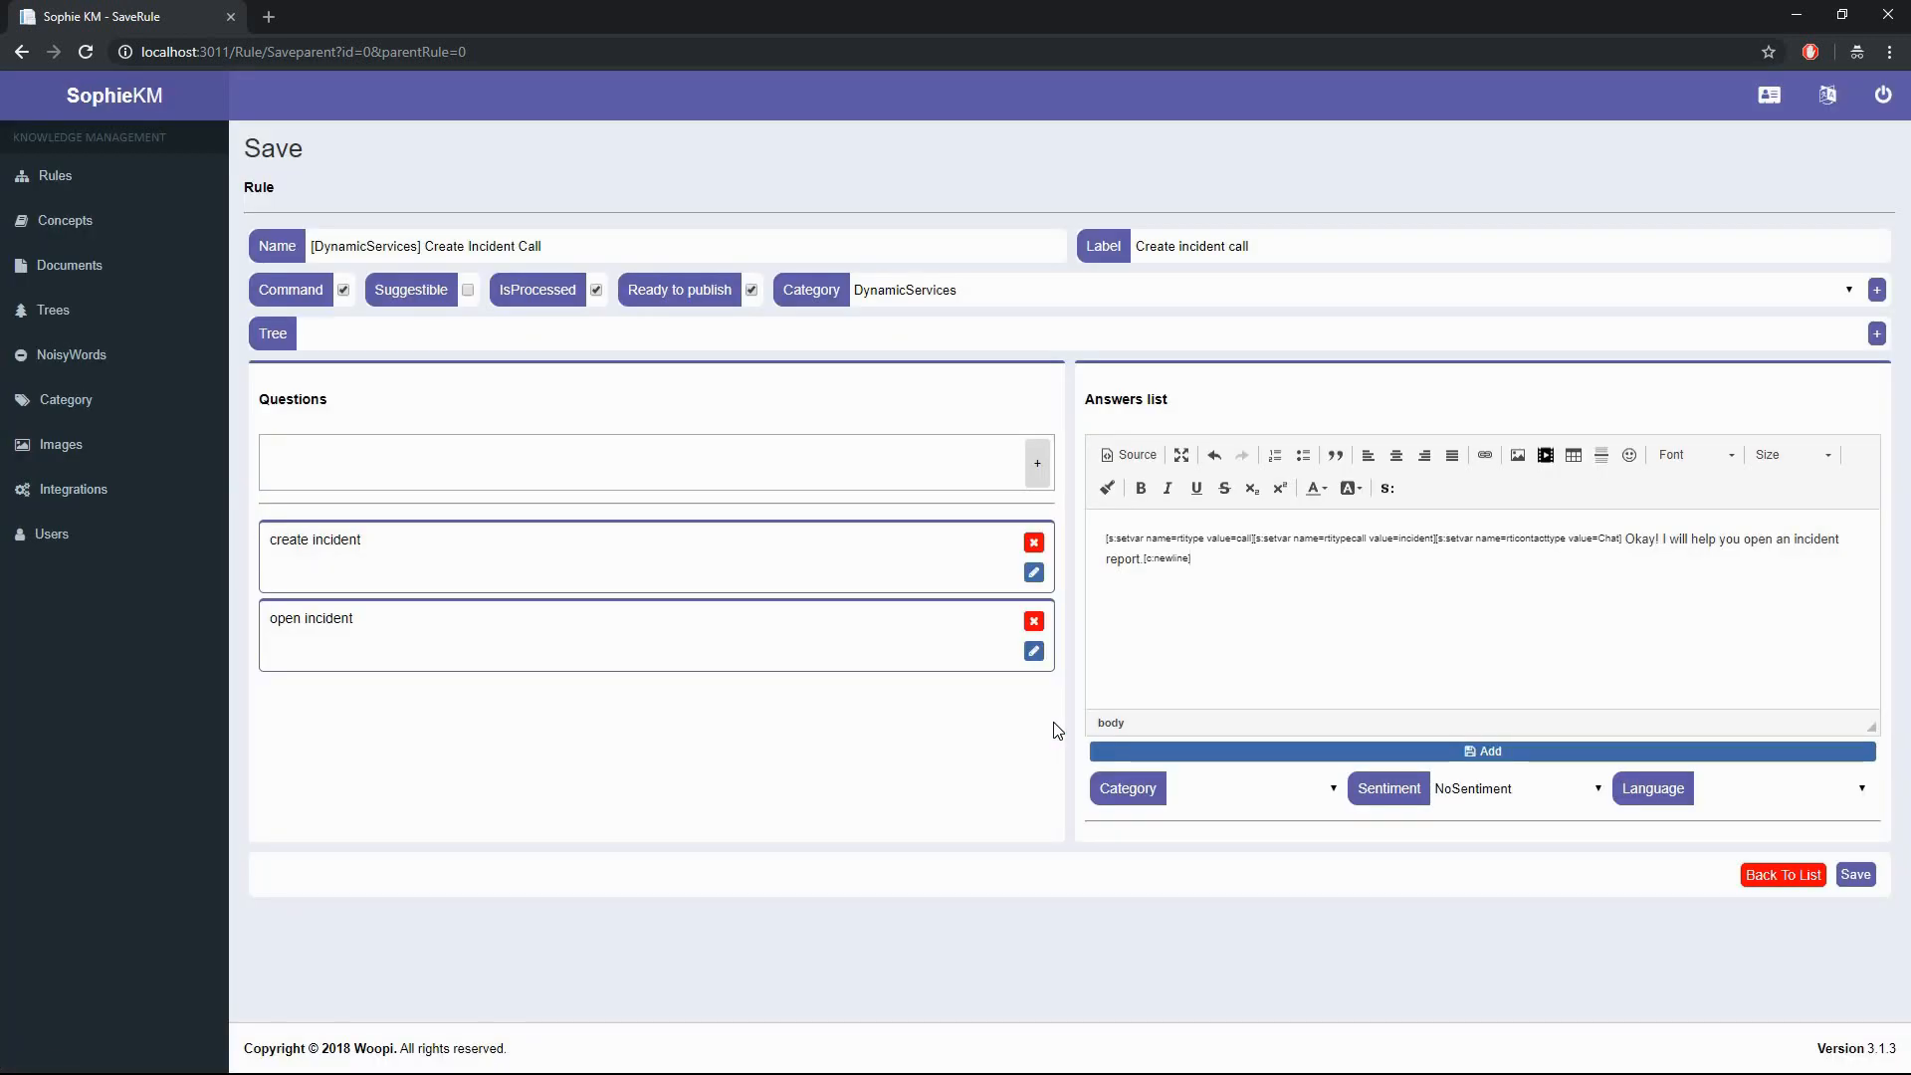
pyautogui.click(1386, 489)
pyautogui.click(823, 535)
pyautogui.click(822, 806)
pyautogui.click(1045, 719)
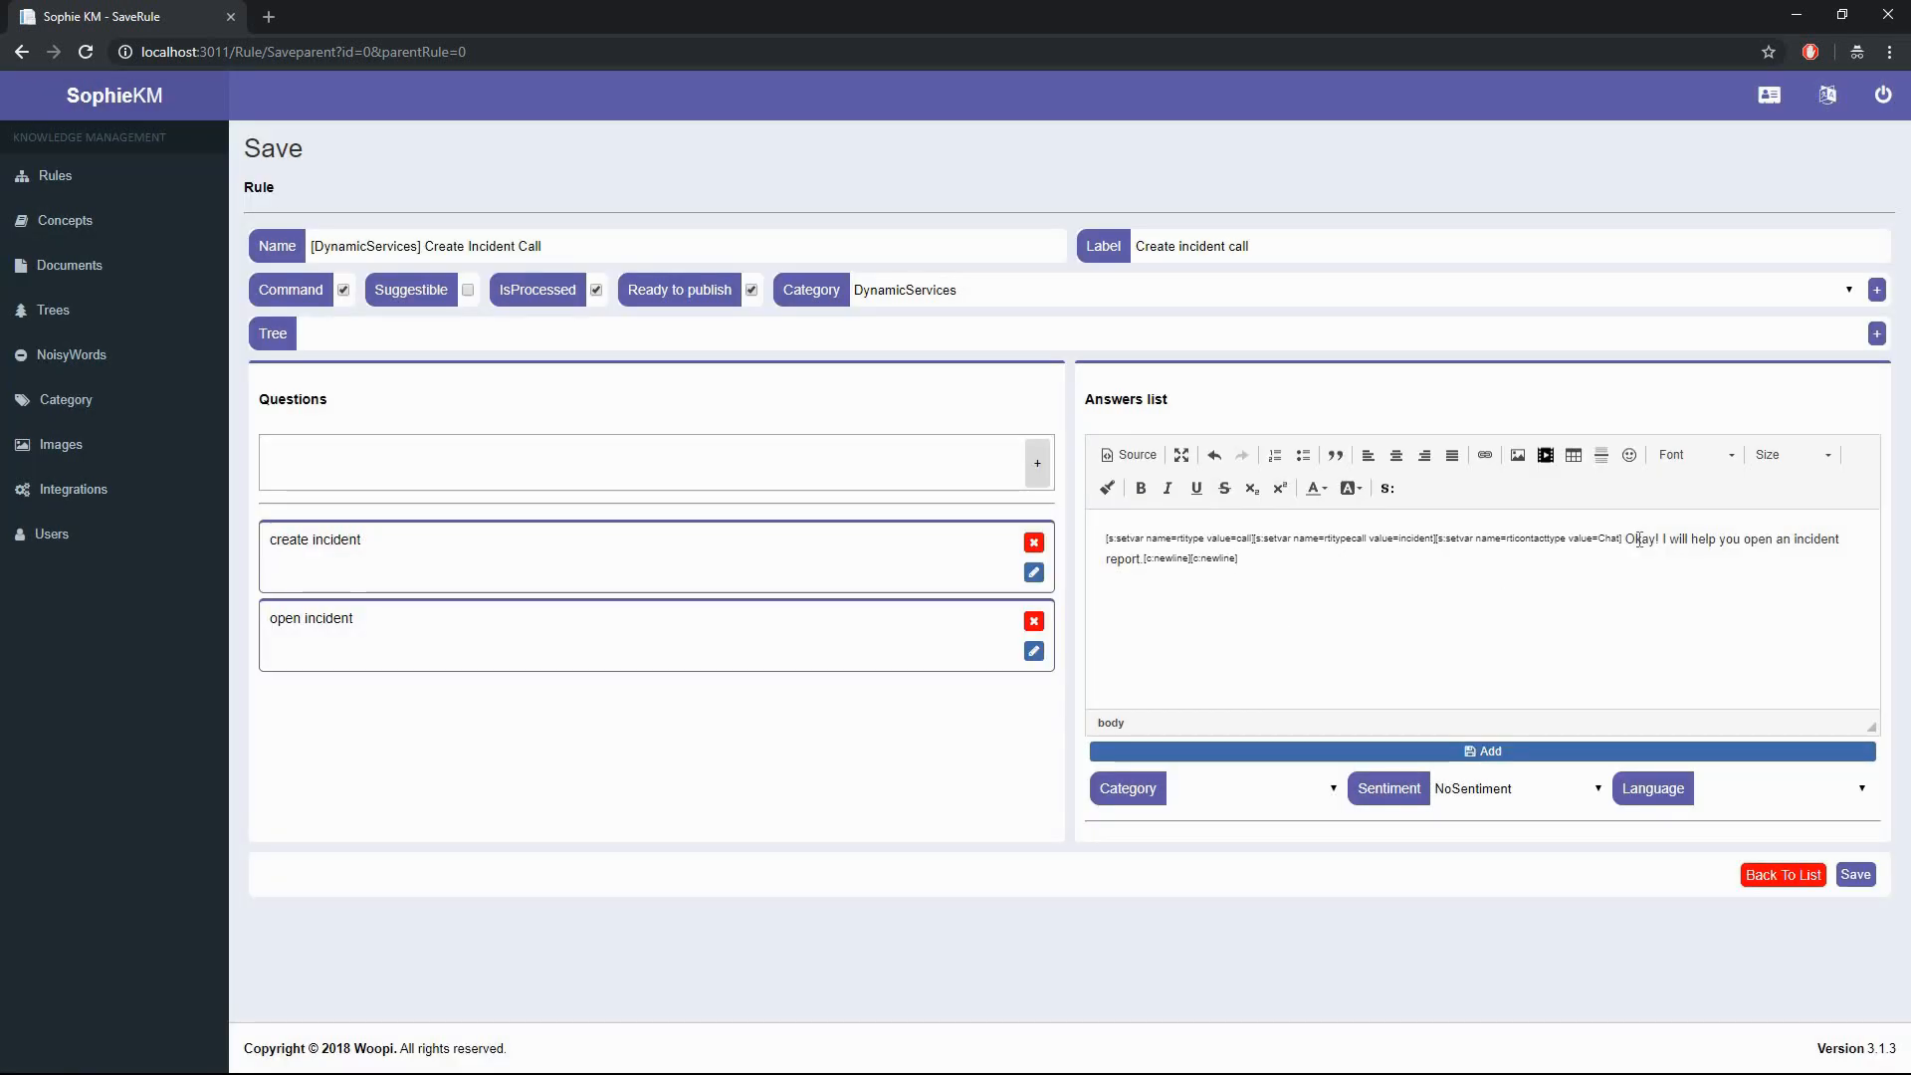
# - Insert an s:input rtidescription, action text, labelled 'Please describe the incident', and add the answer
pyautogui.click(1386, 487)
pyautogui.click(823, 535)
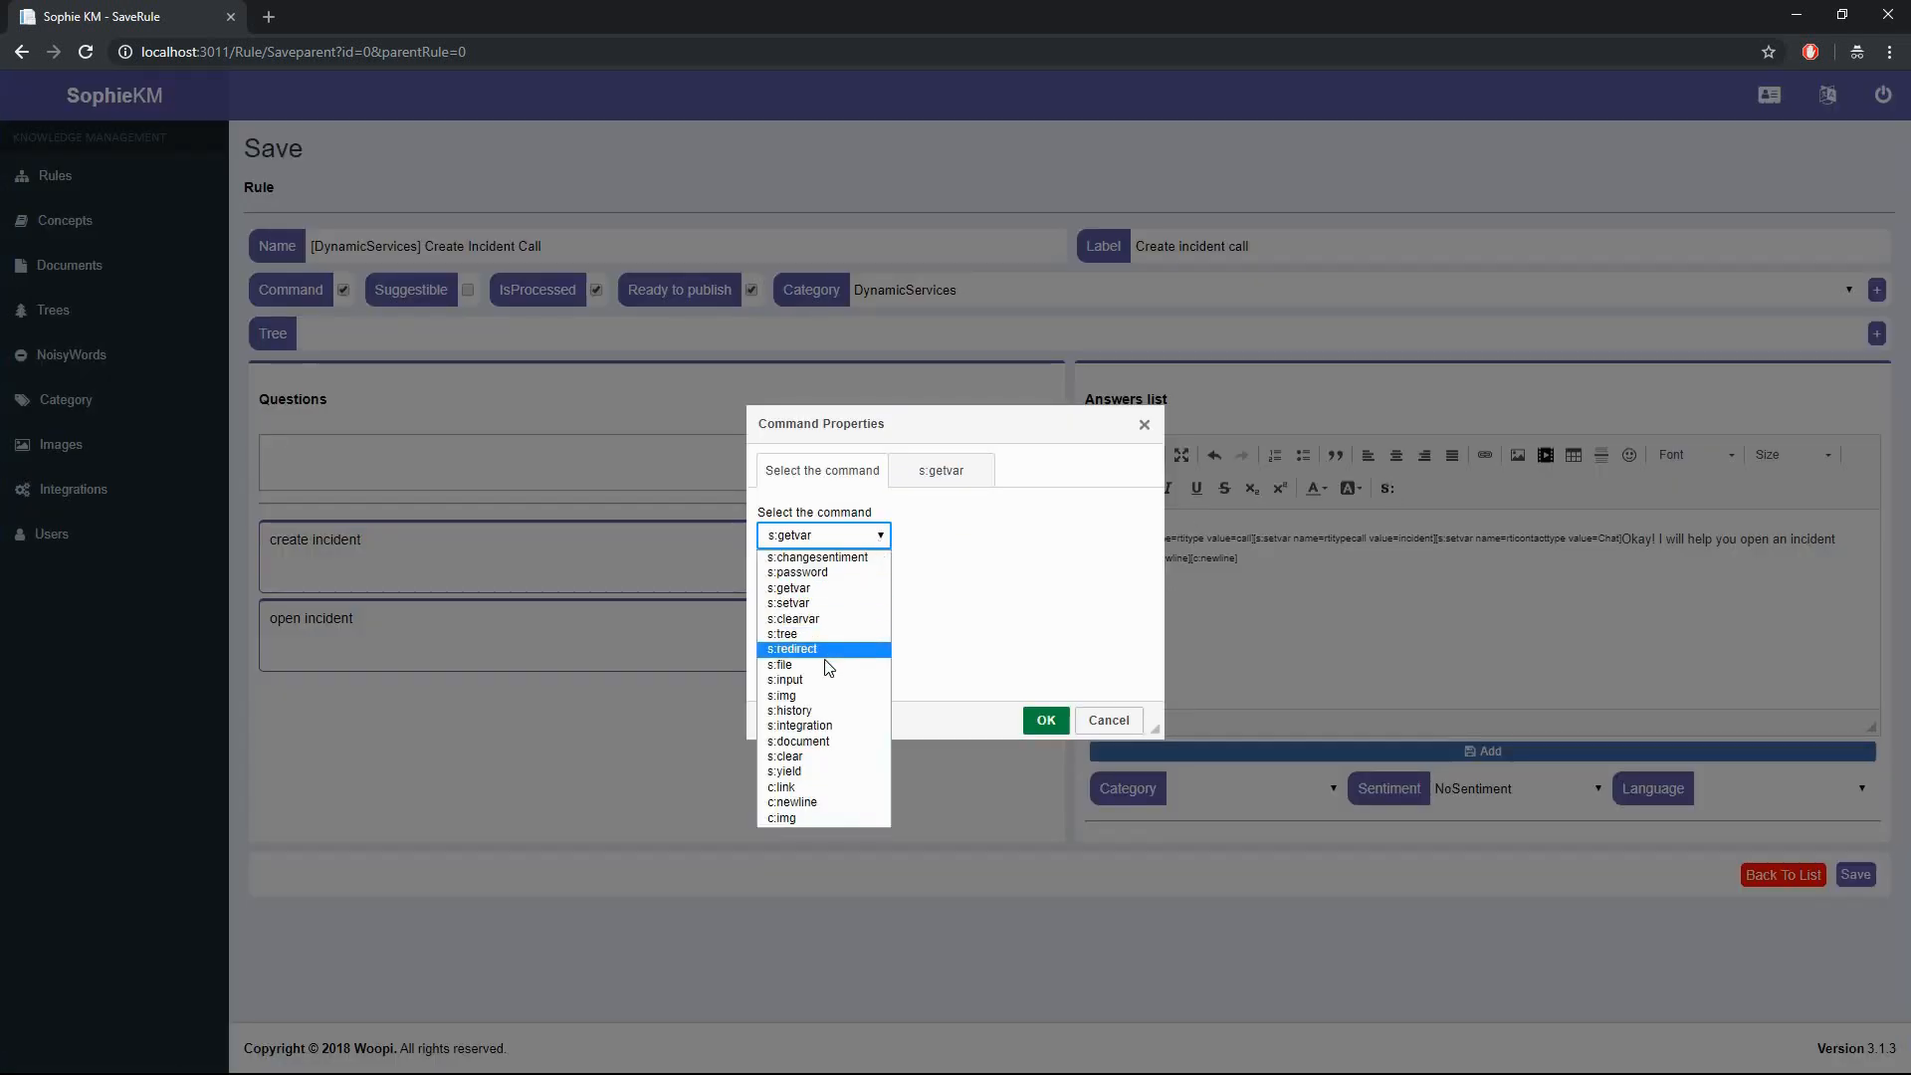
pyautogui.click(785, 680)
pyautogui.click(940, 470)
pyautogui.click(872, 535)
pyautogui.write('r')
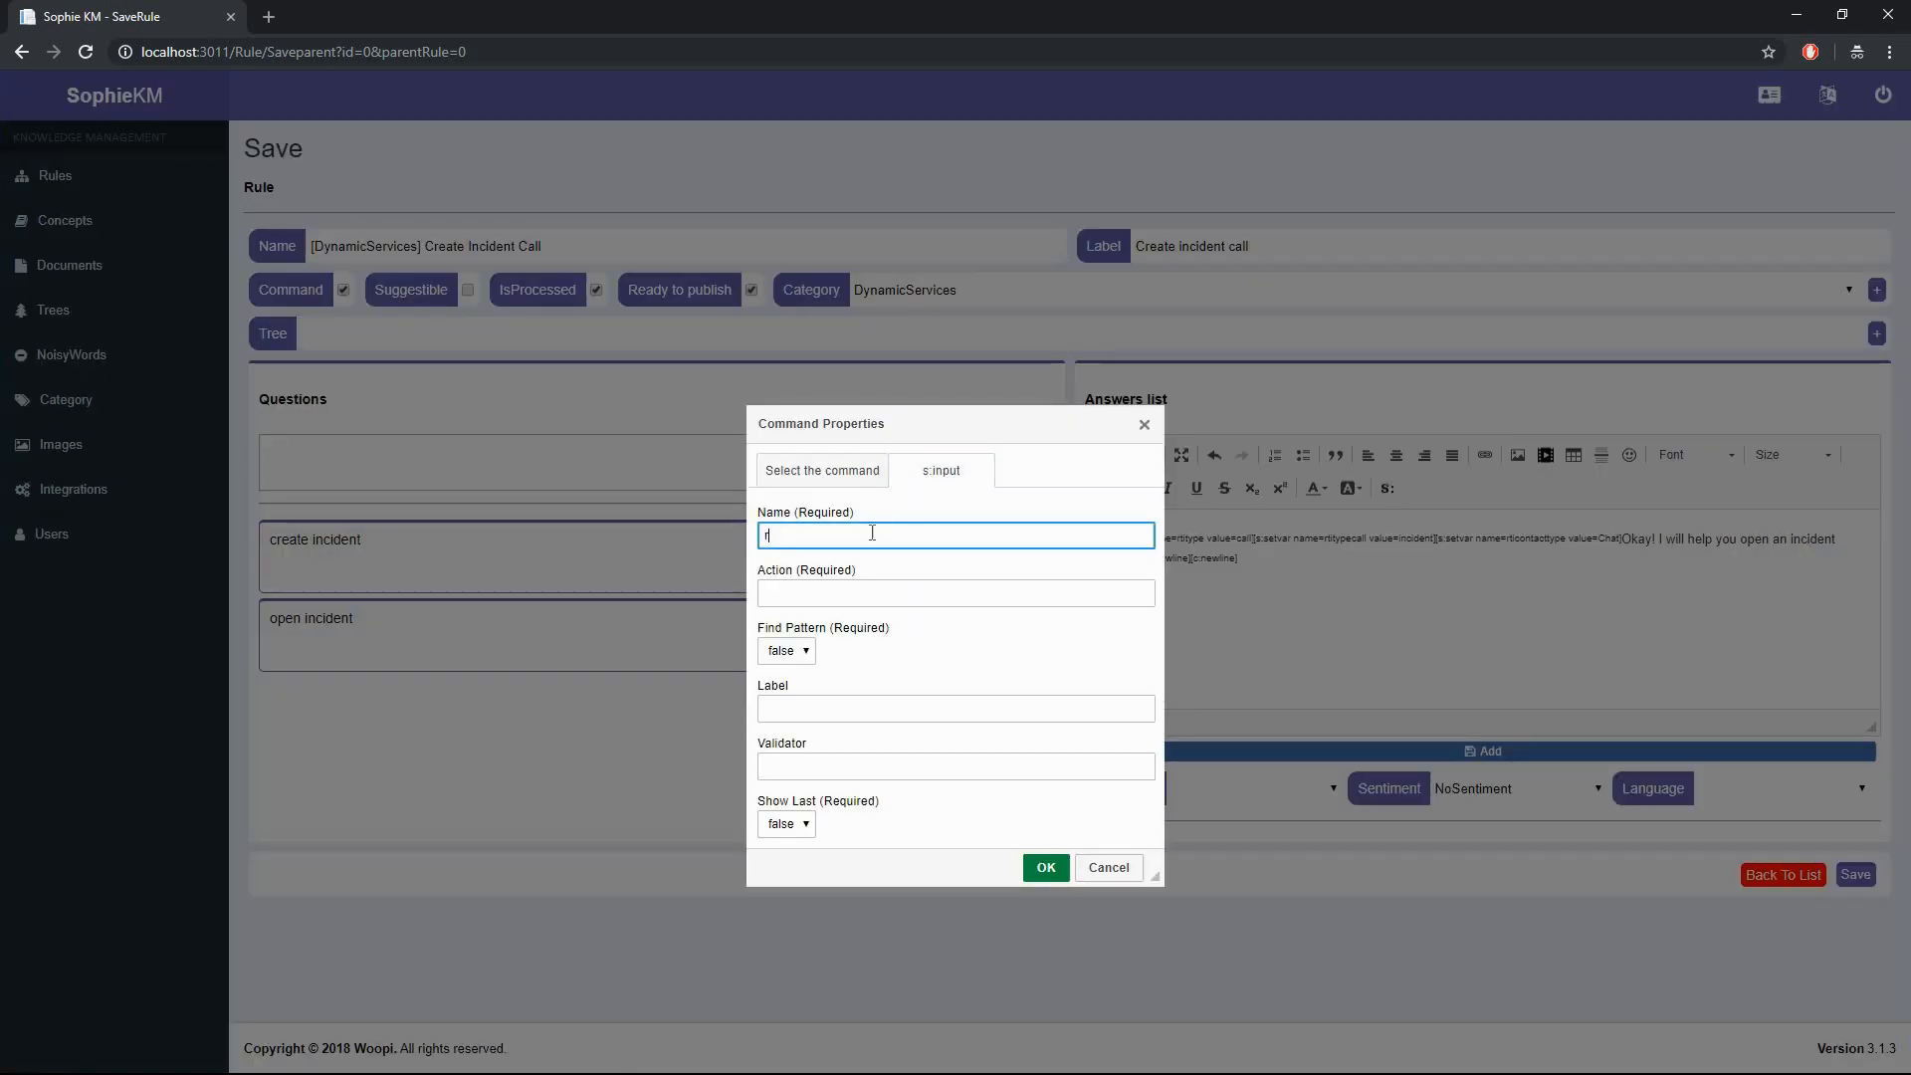
pyautogui.write('tidescription')
pyautogui.press('Tab')
pyautogui.write('text')
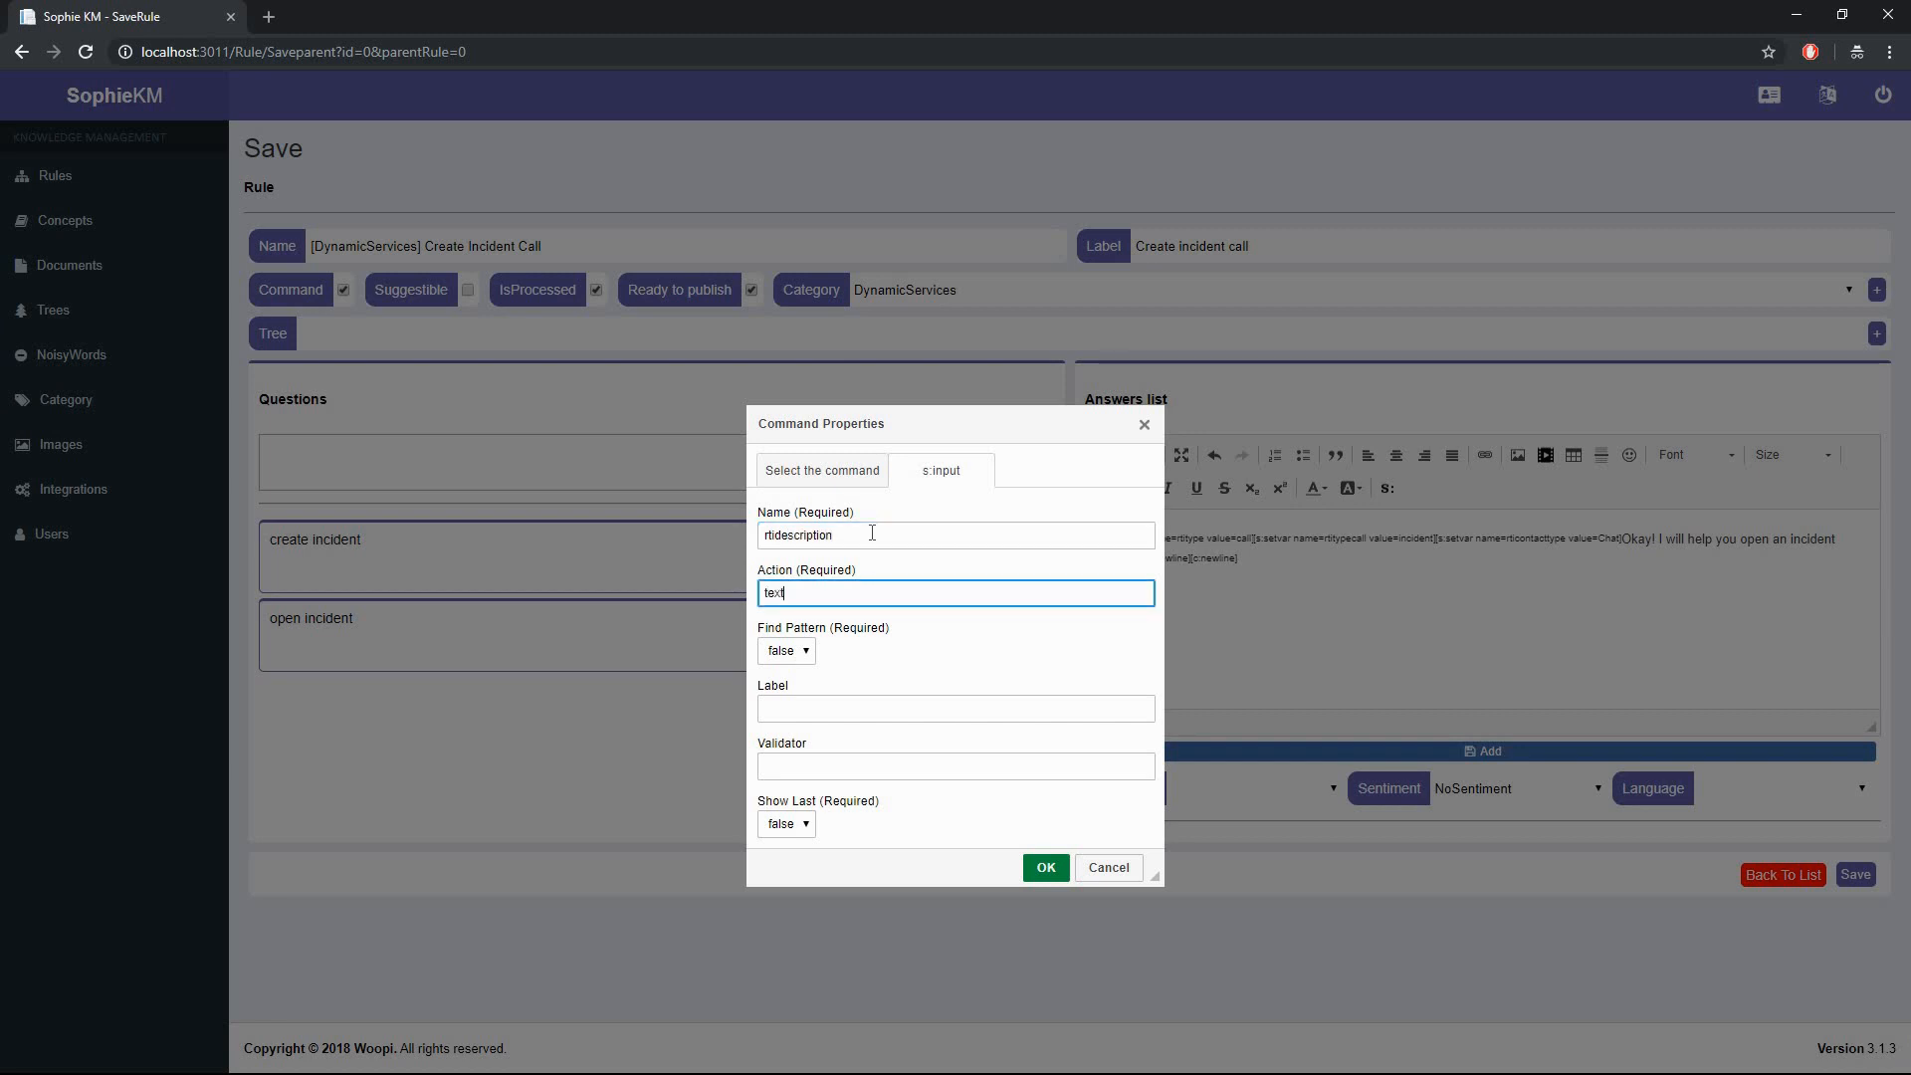
pyautogui.press('Tab')
pyautogui.press('Tab')
pyautogui.write('Please describe the incident')
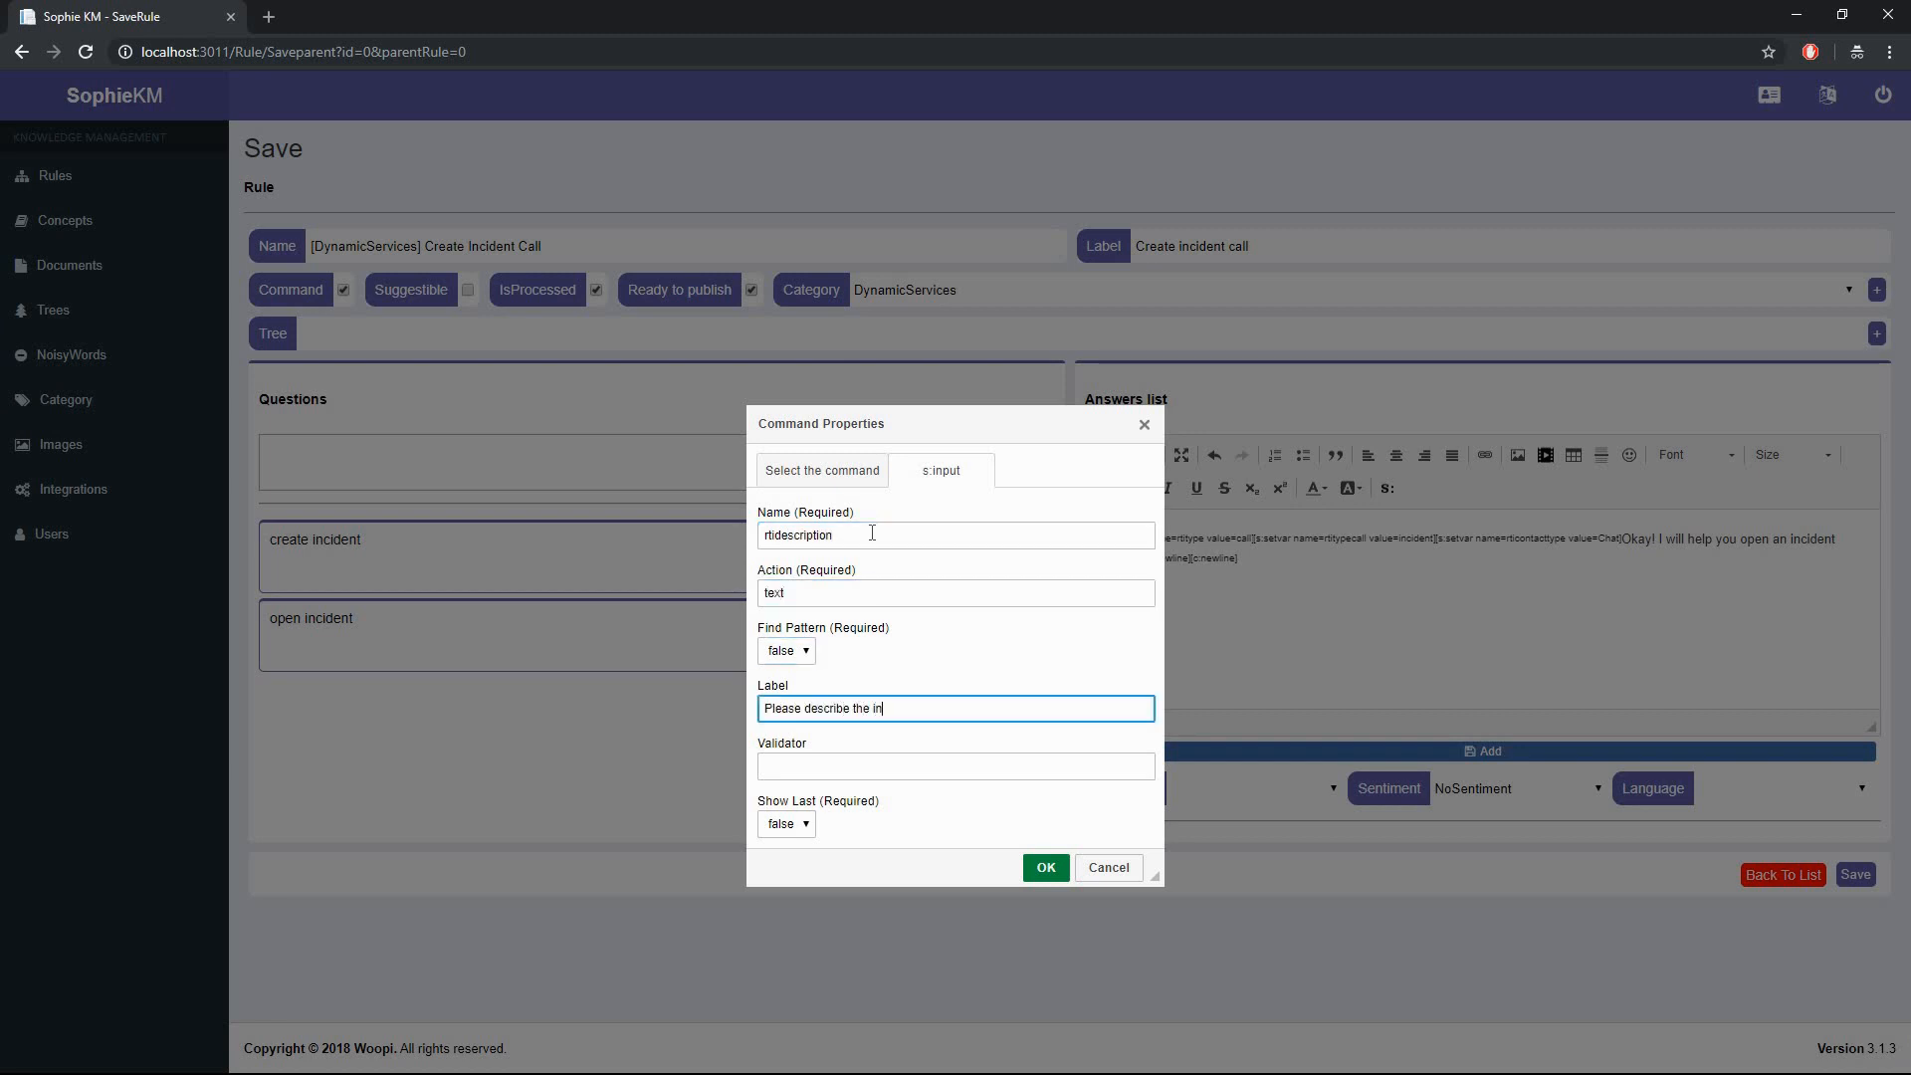
pyautogui.click(1046, 869)
pyautogui.click(1210, 753)
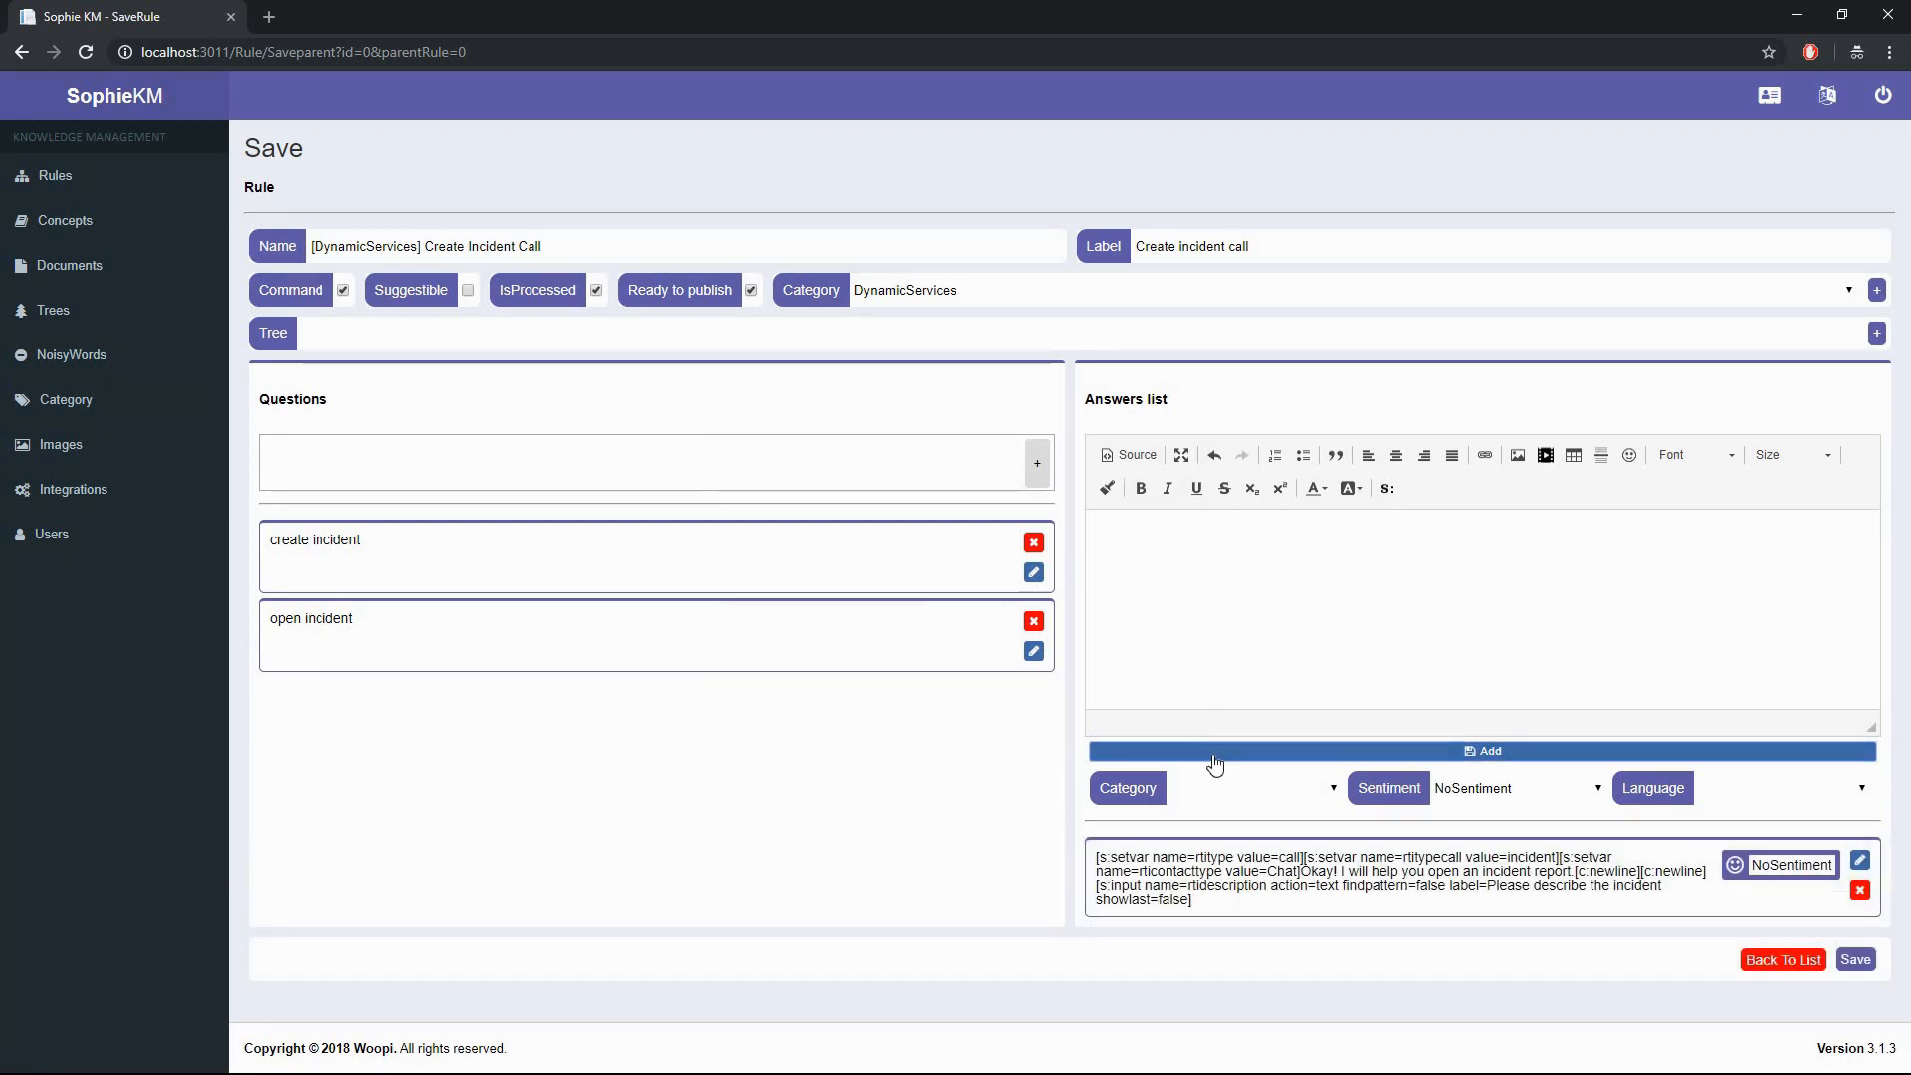
# - Save Create Incident Call and add a child rule beneath it in rule 3157's tree
pyautogui.click(1848, 960)
pyautogui.click(612, 487)
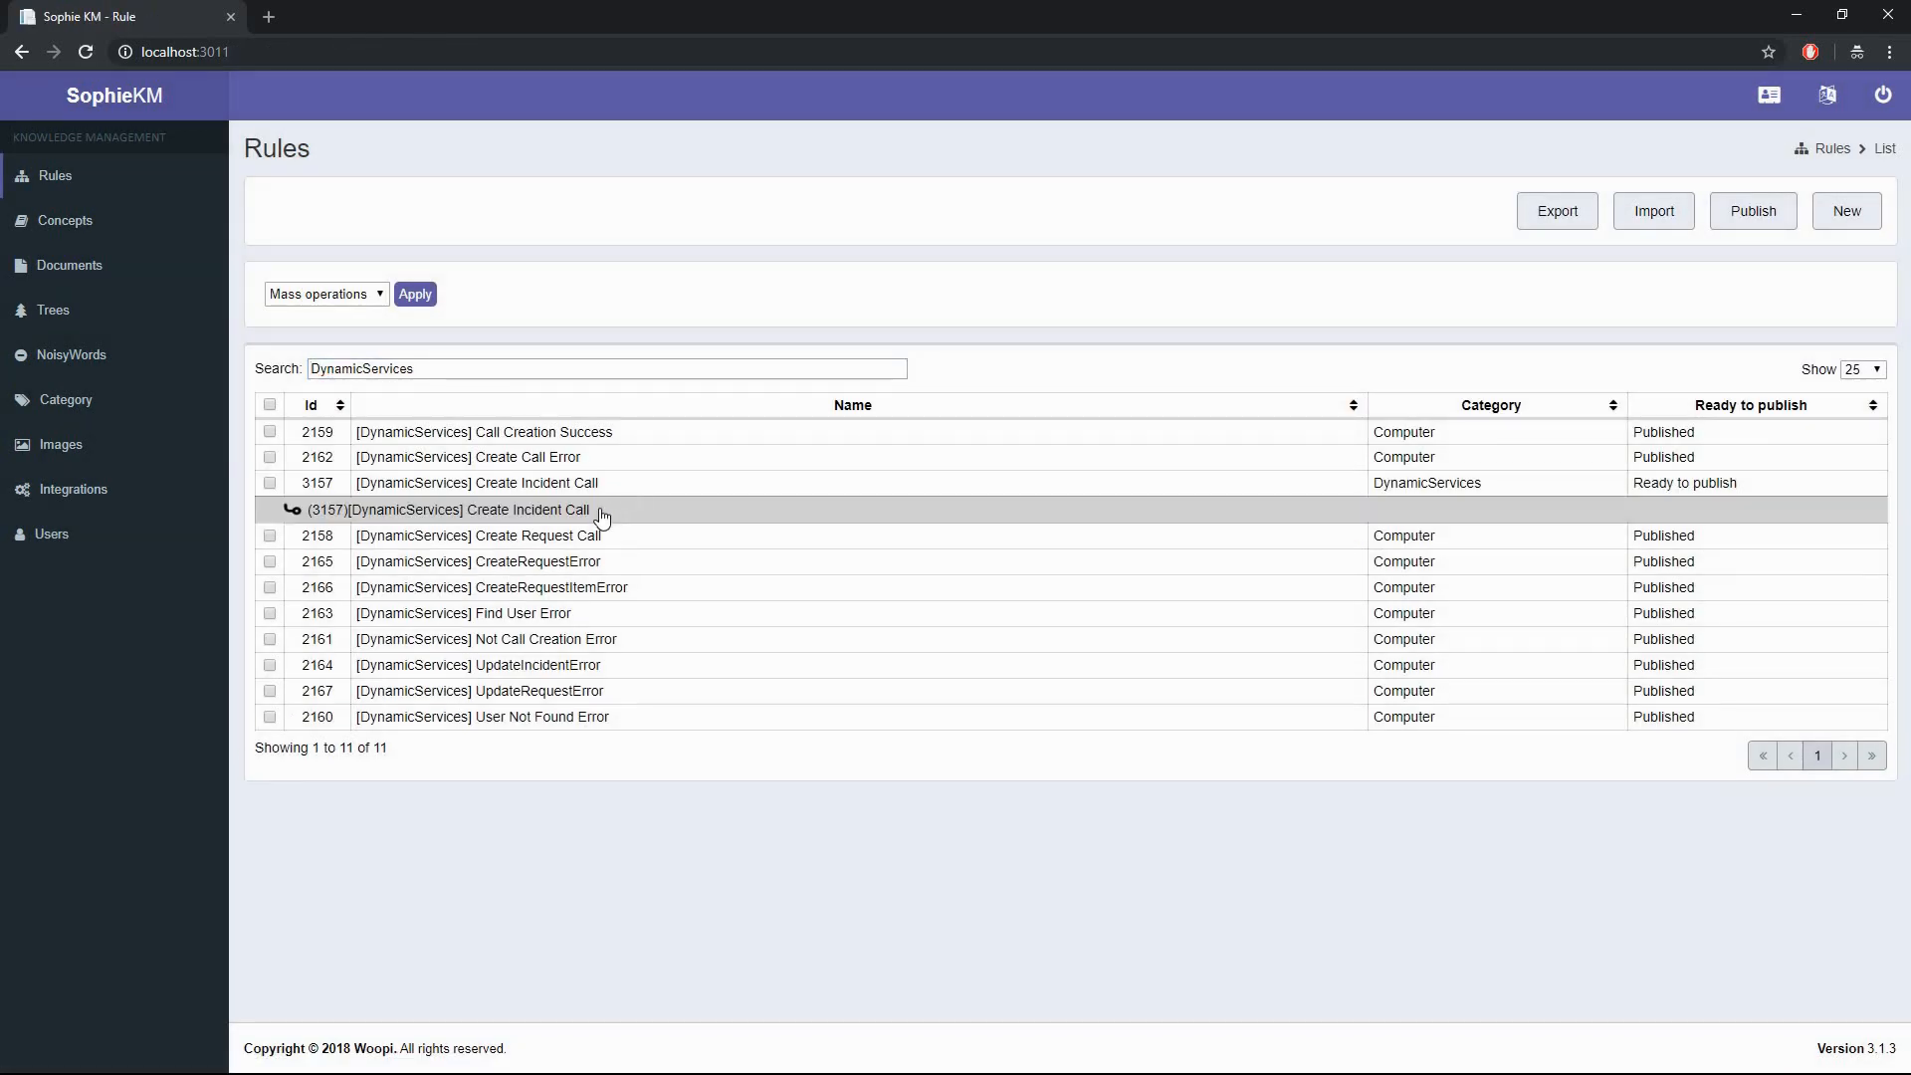
pyautogui.rightClick(601, 513)
pyautogui.click(359, 554)
pyautogui.click(633, 248)
# - Name it '[DynamicServices] Create Incident Call Two', mark it a command, category DynamicServices, question [default]
pyautogui.write('[DynamicServ')
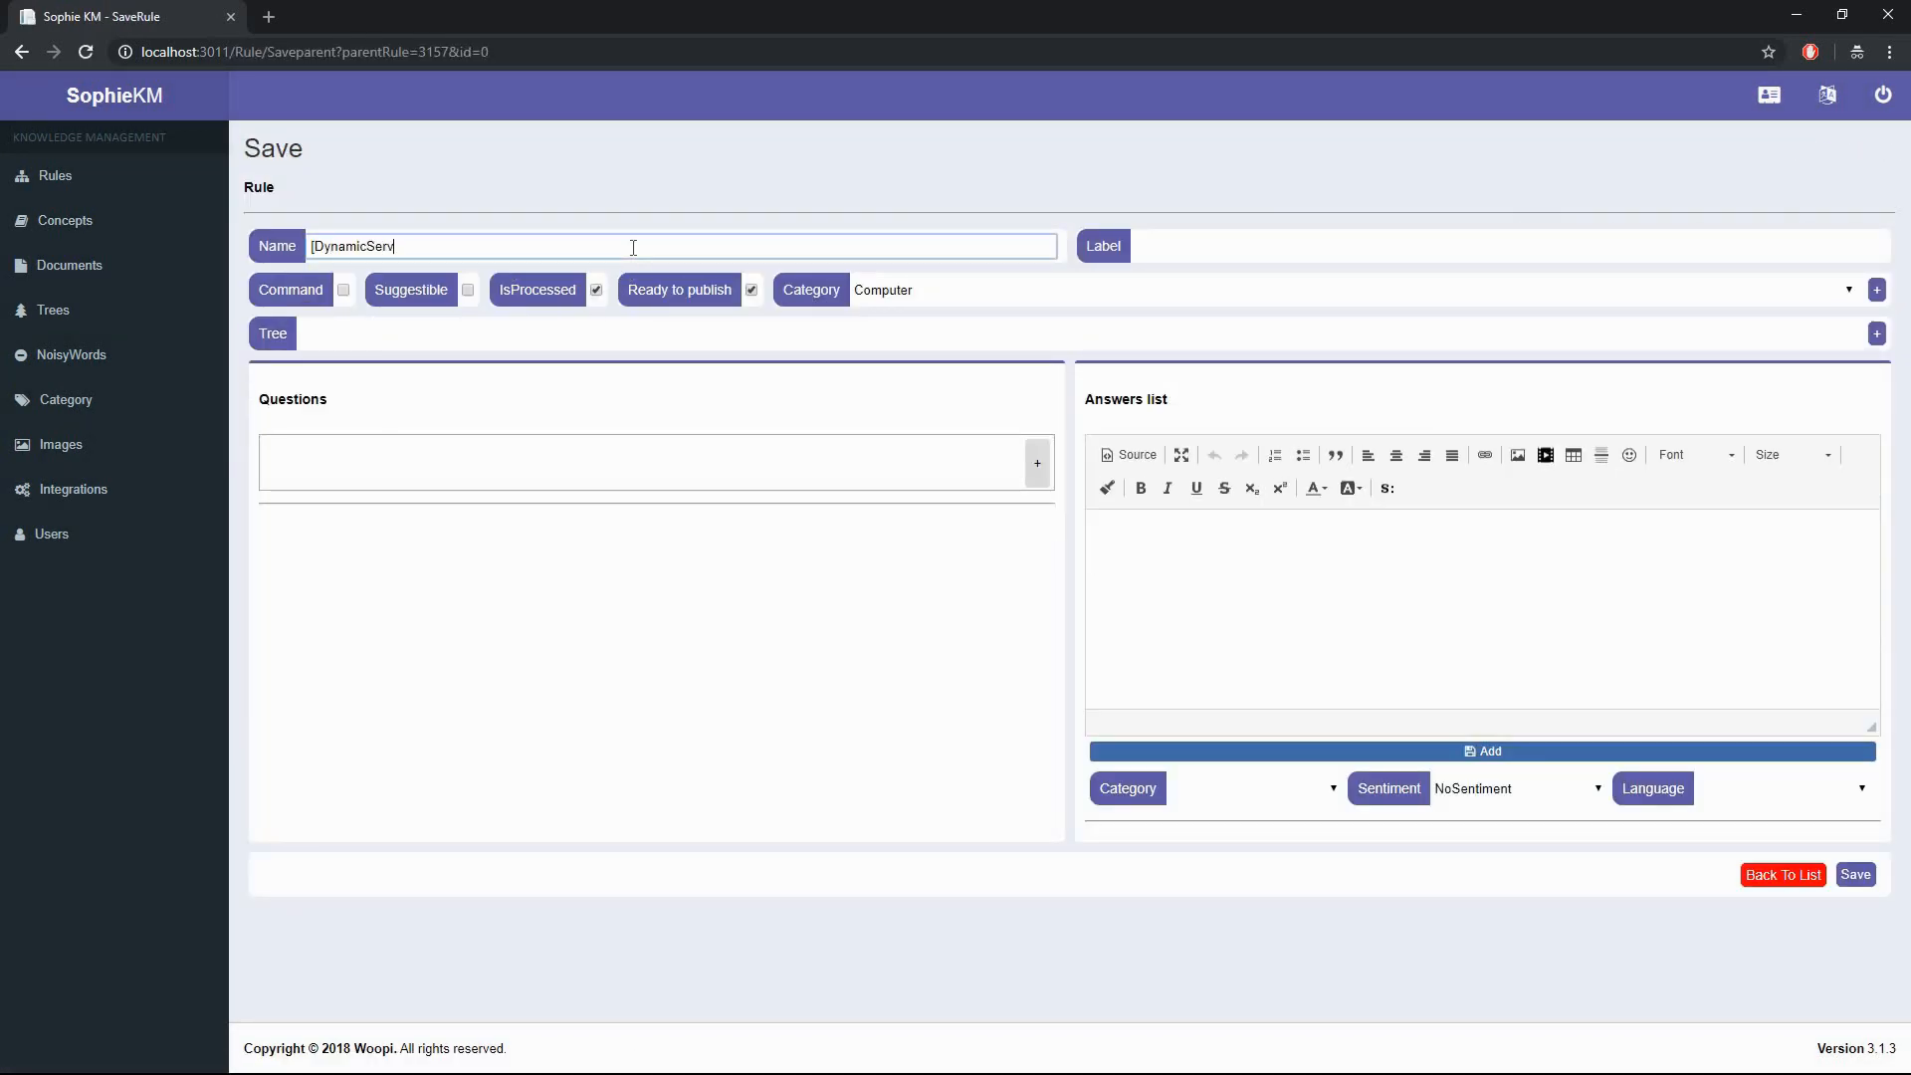
pyautogui.write('ices] Create Incident Call Two')
pyautogui.press('Tab')
pyautogui.write('Crea')
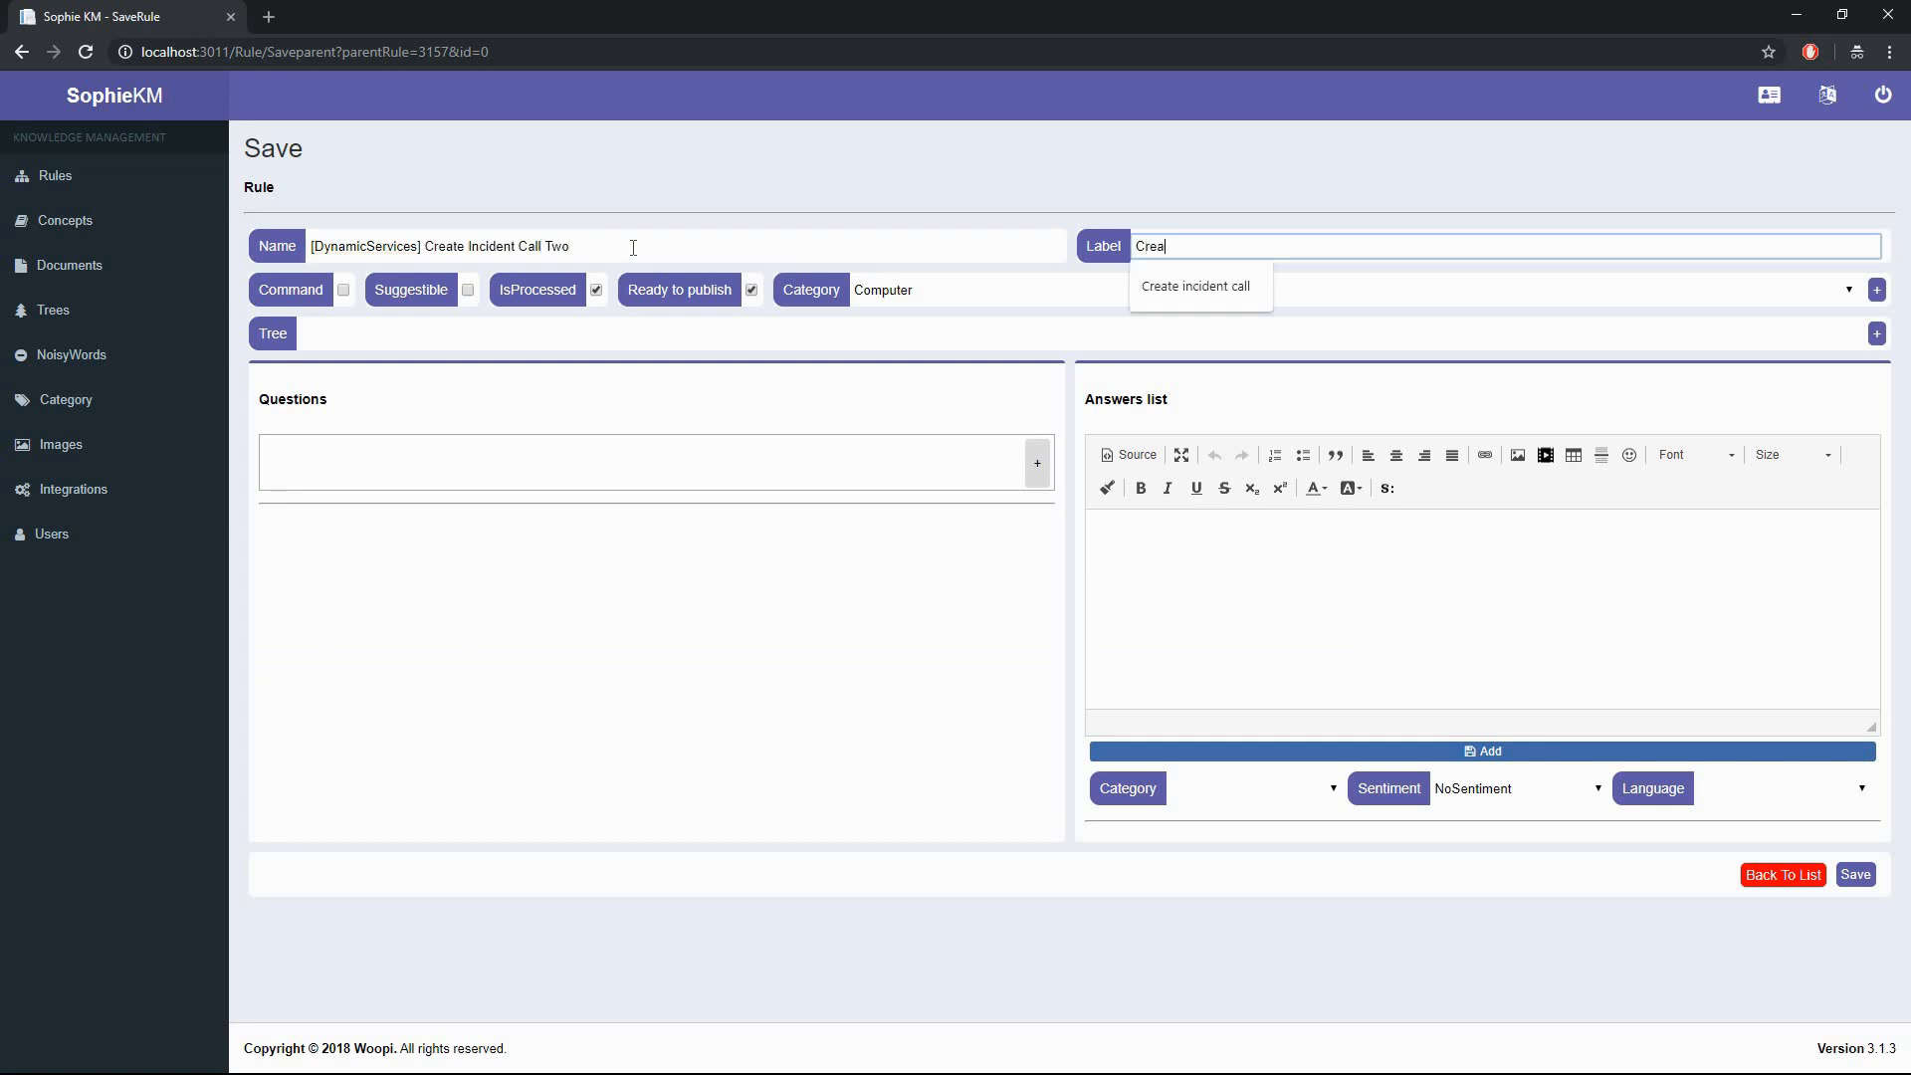
pyautogui.write('te incident call two')
pyautogui.press('Tab')
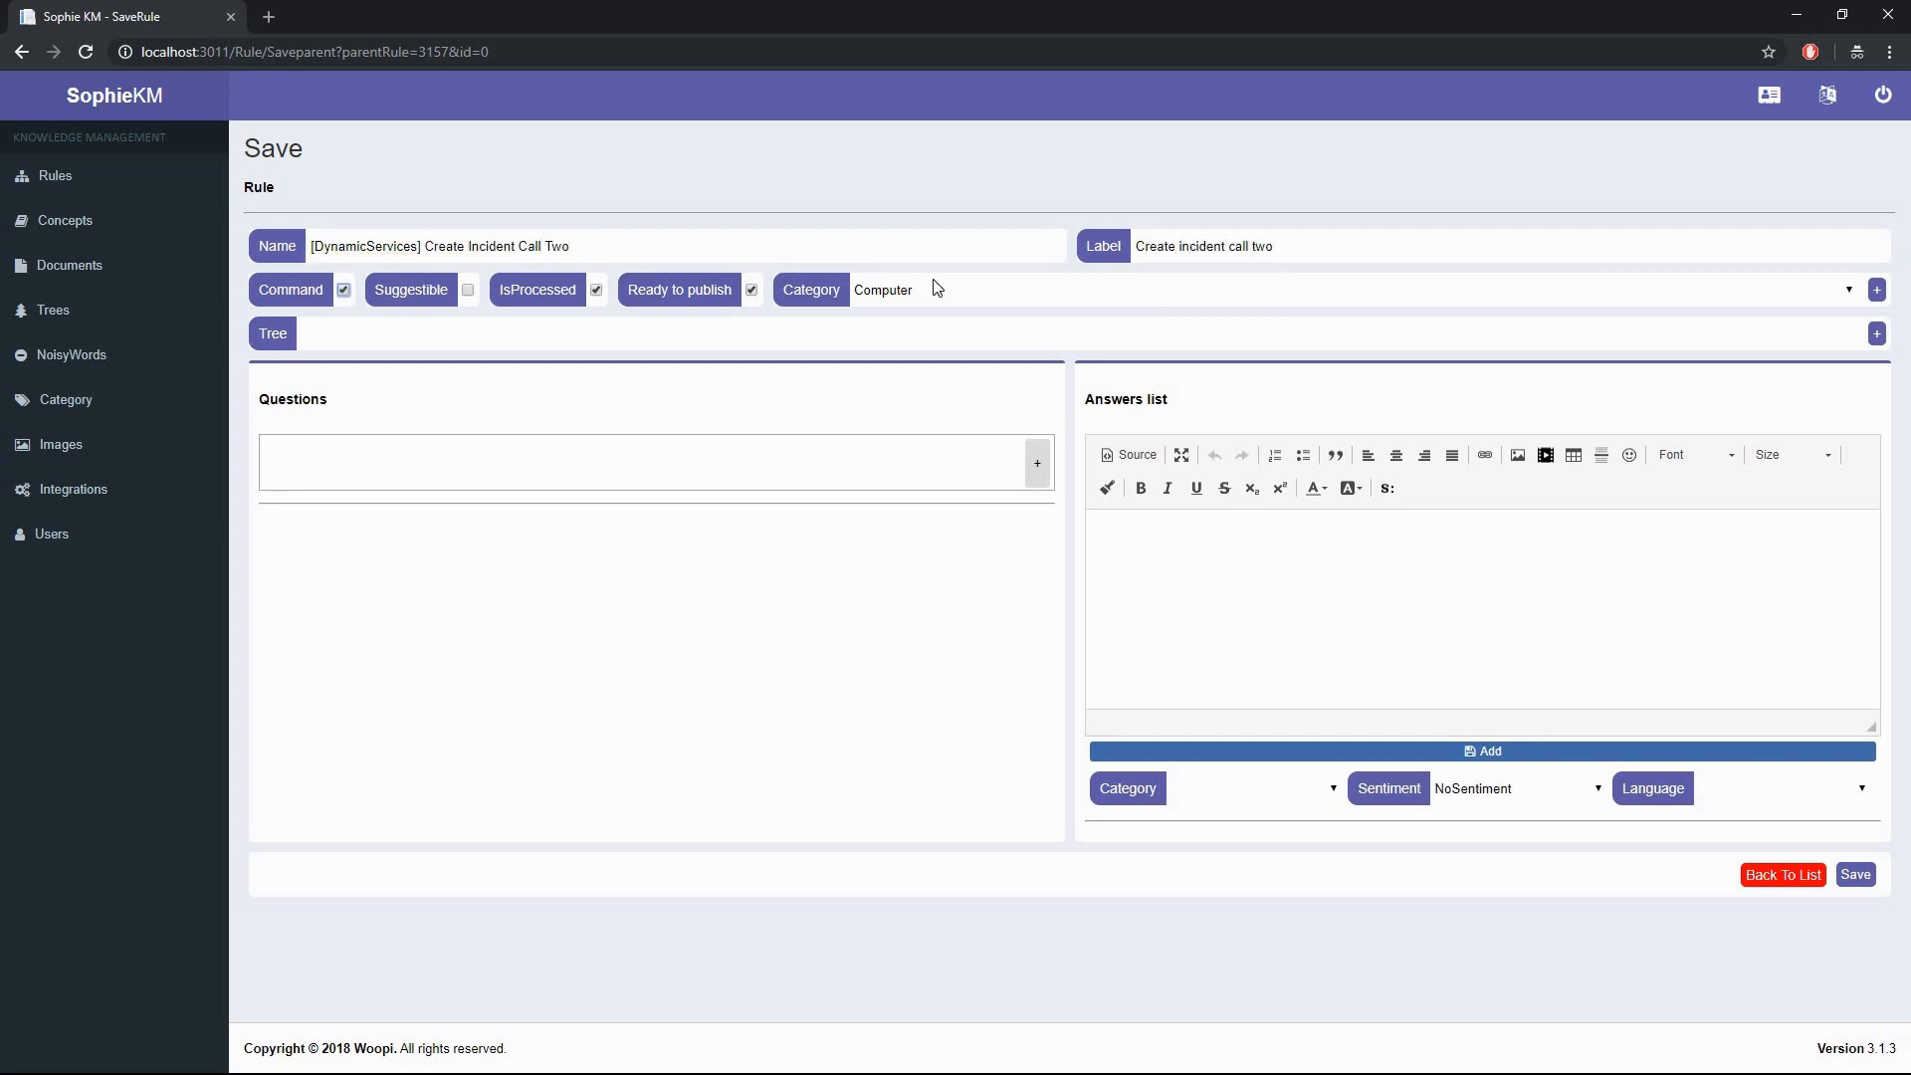
pyautogui.click(935, 289)
pyautogui.click(896, 343)
pyautogui.click(796, 450)
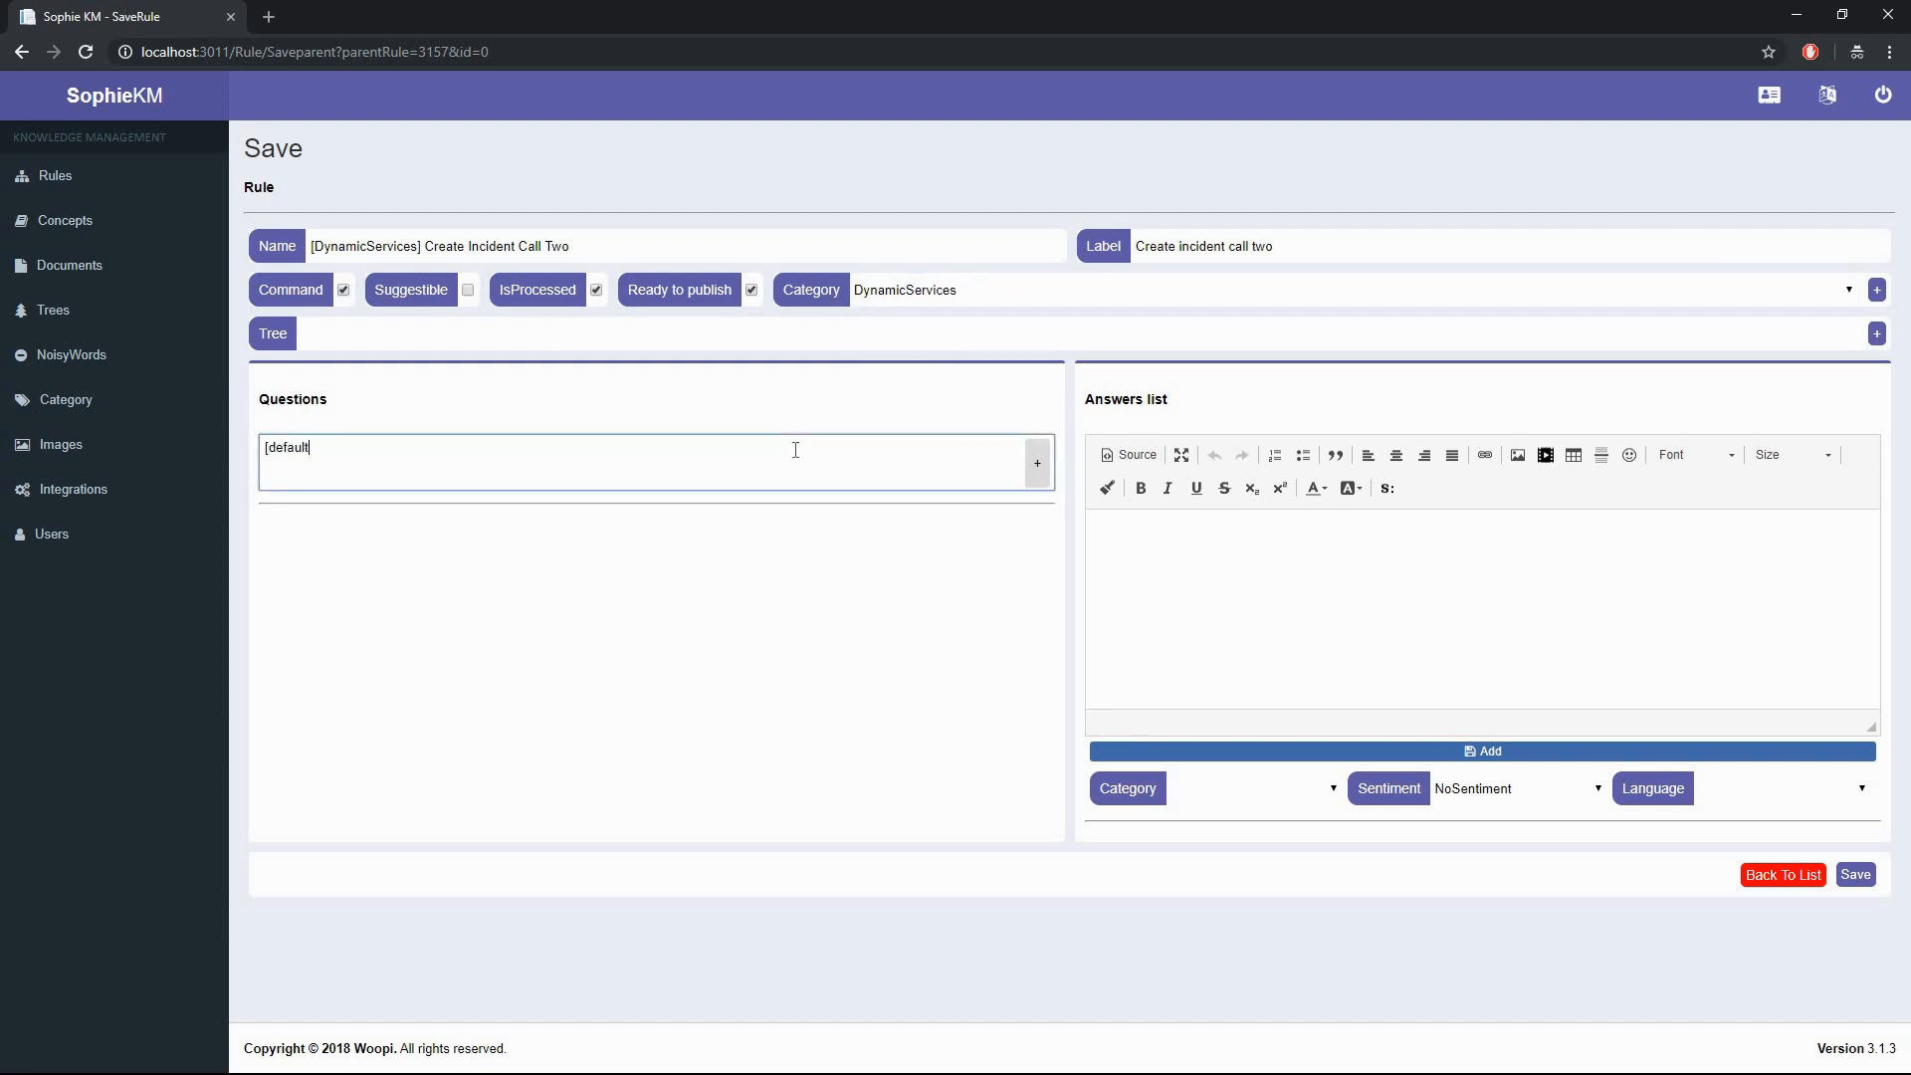
pyautogui.click(1037, 463)
# - Insert a setvar storing [s:getvar name=rtidescription] into the answer
pyautogui.click(1228, 610)
pyautogui.click(1387, 487)
pyautogui.click(823, 534)
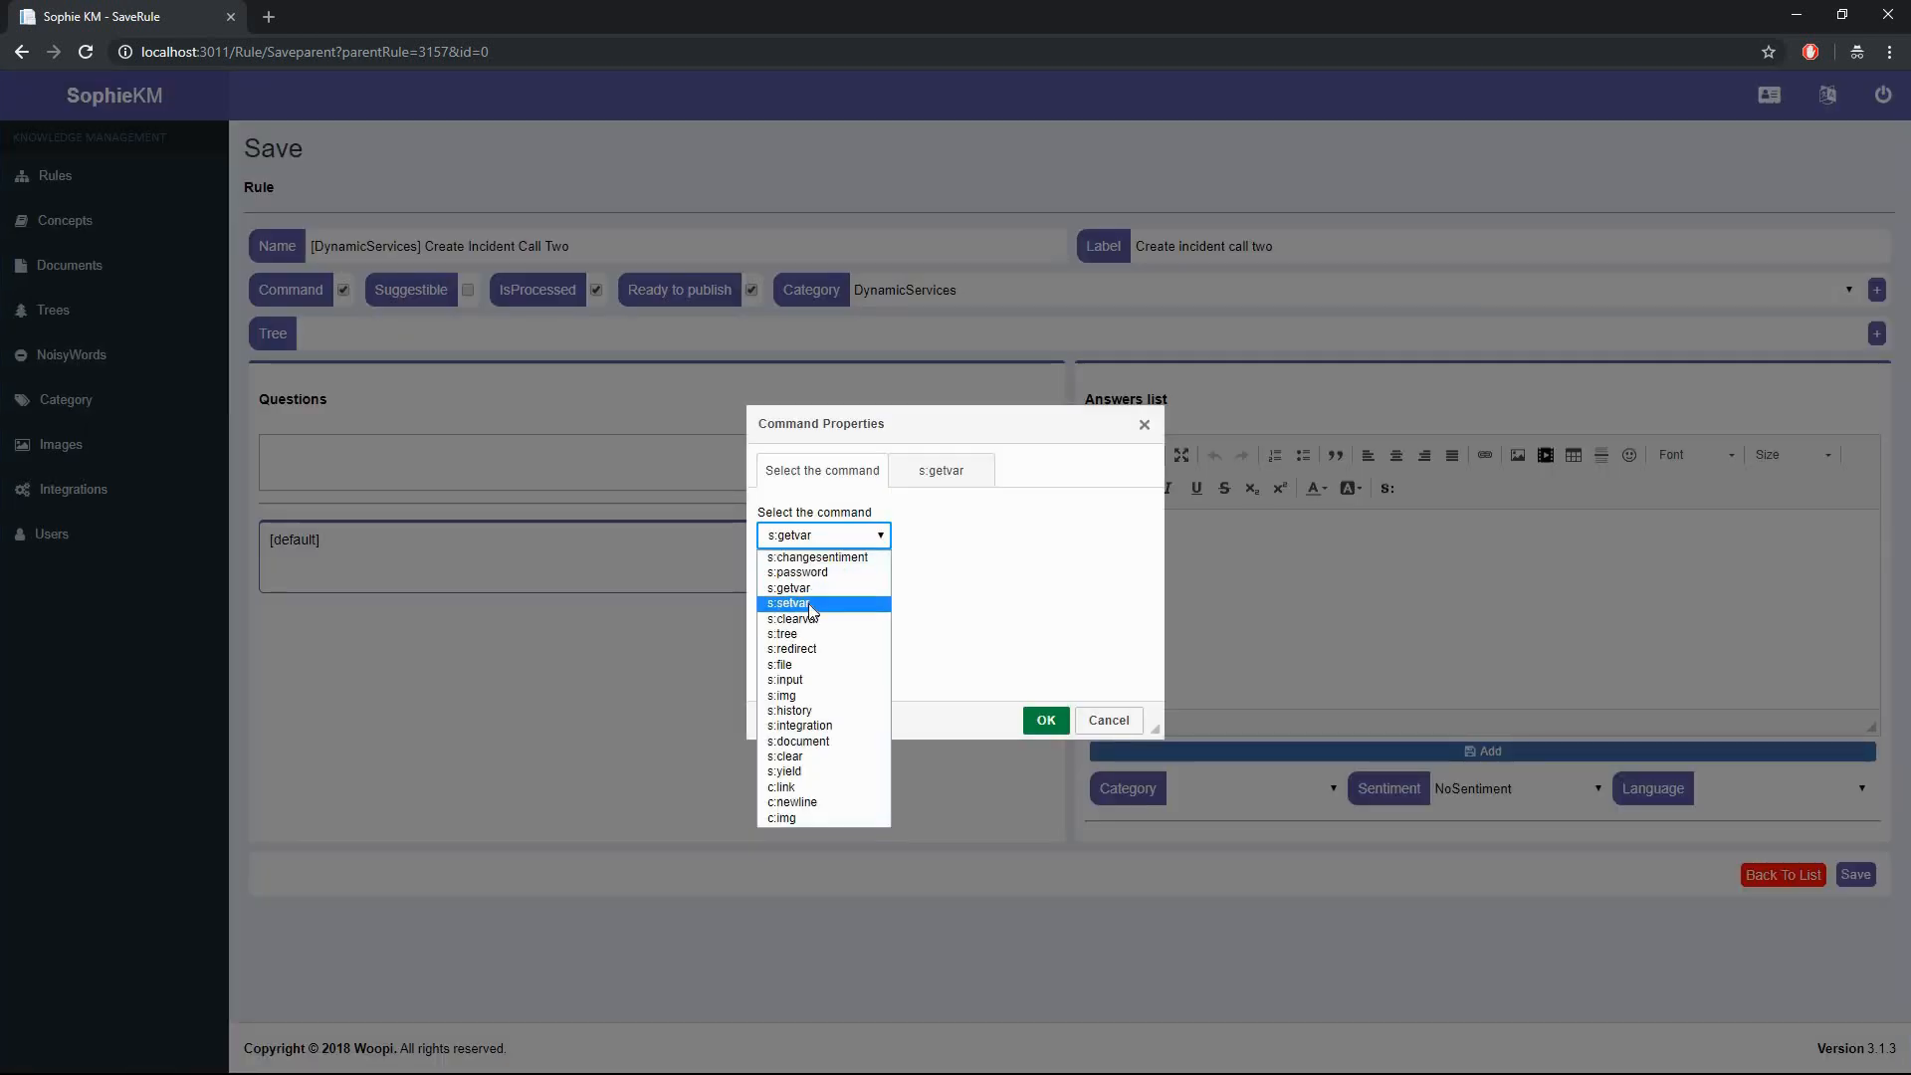
pyautogui.click(806, 606)
pyautogui.write('rtishortdescription')
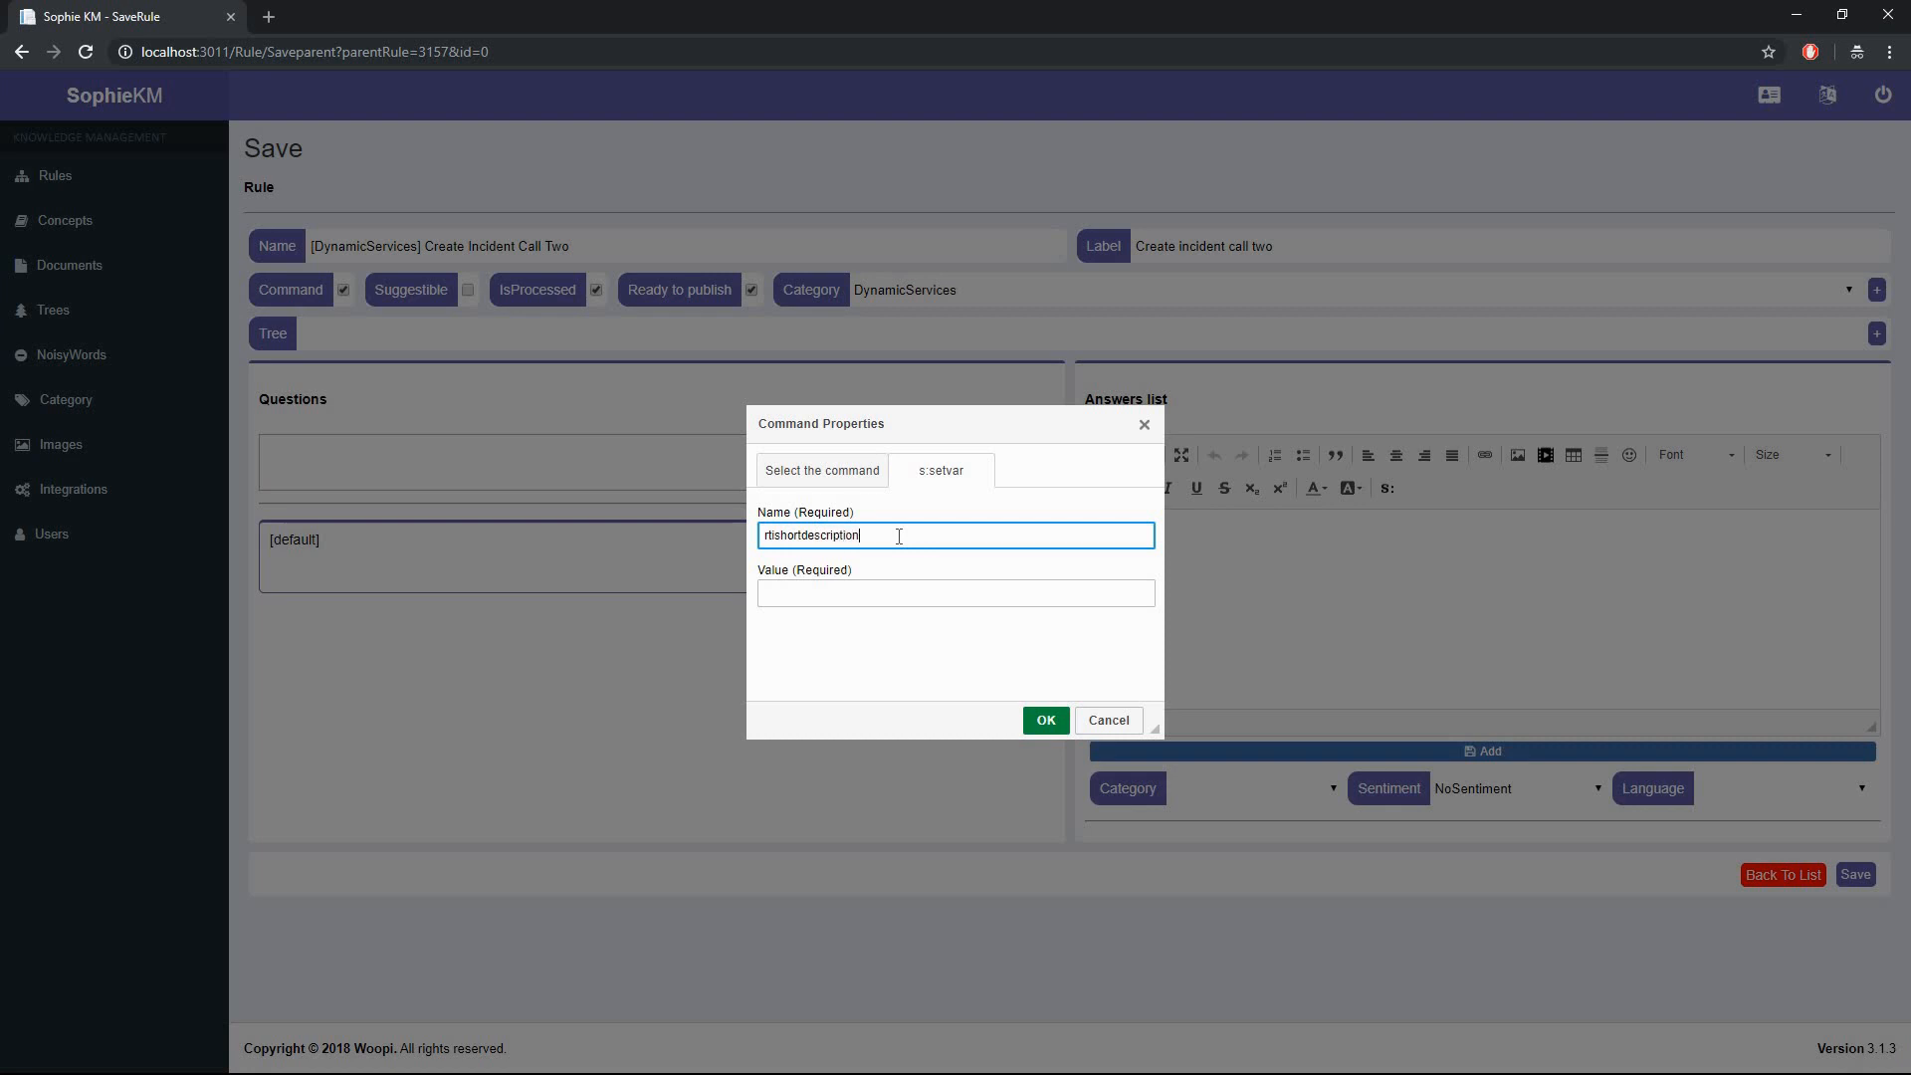
pyautogui.press('Tab')
pyautogui.write('[s:getvar name=')
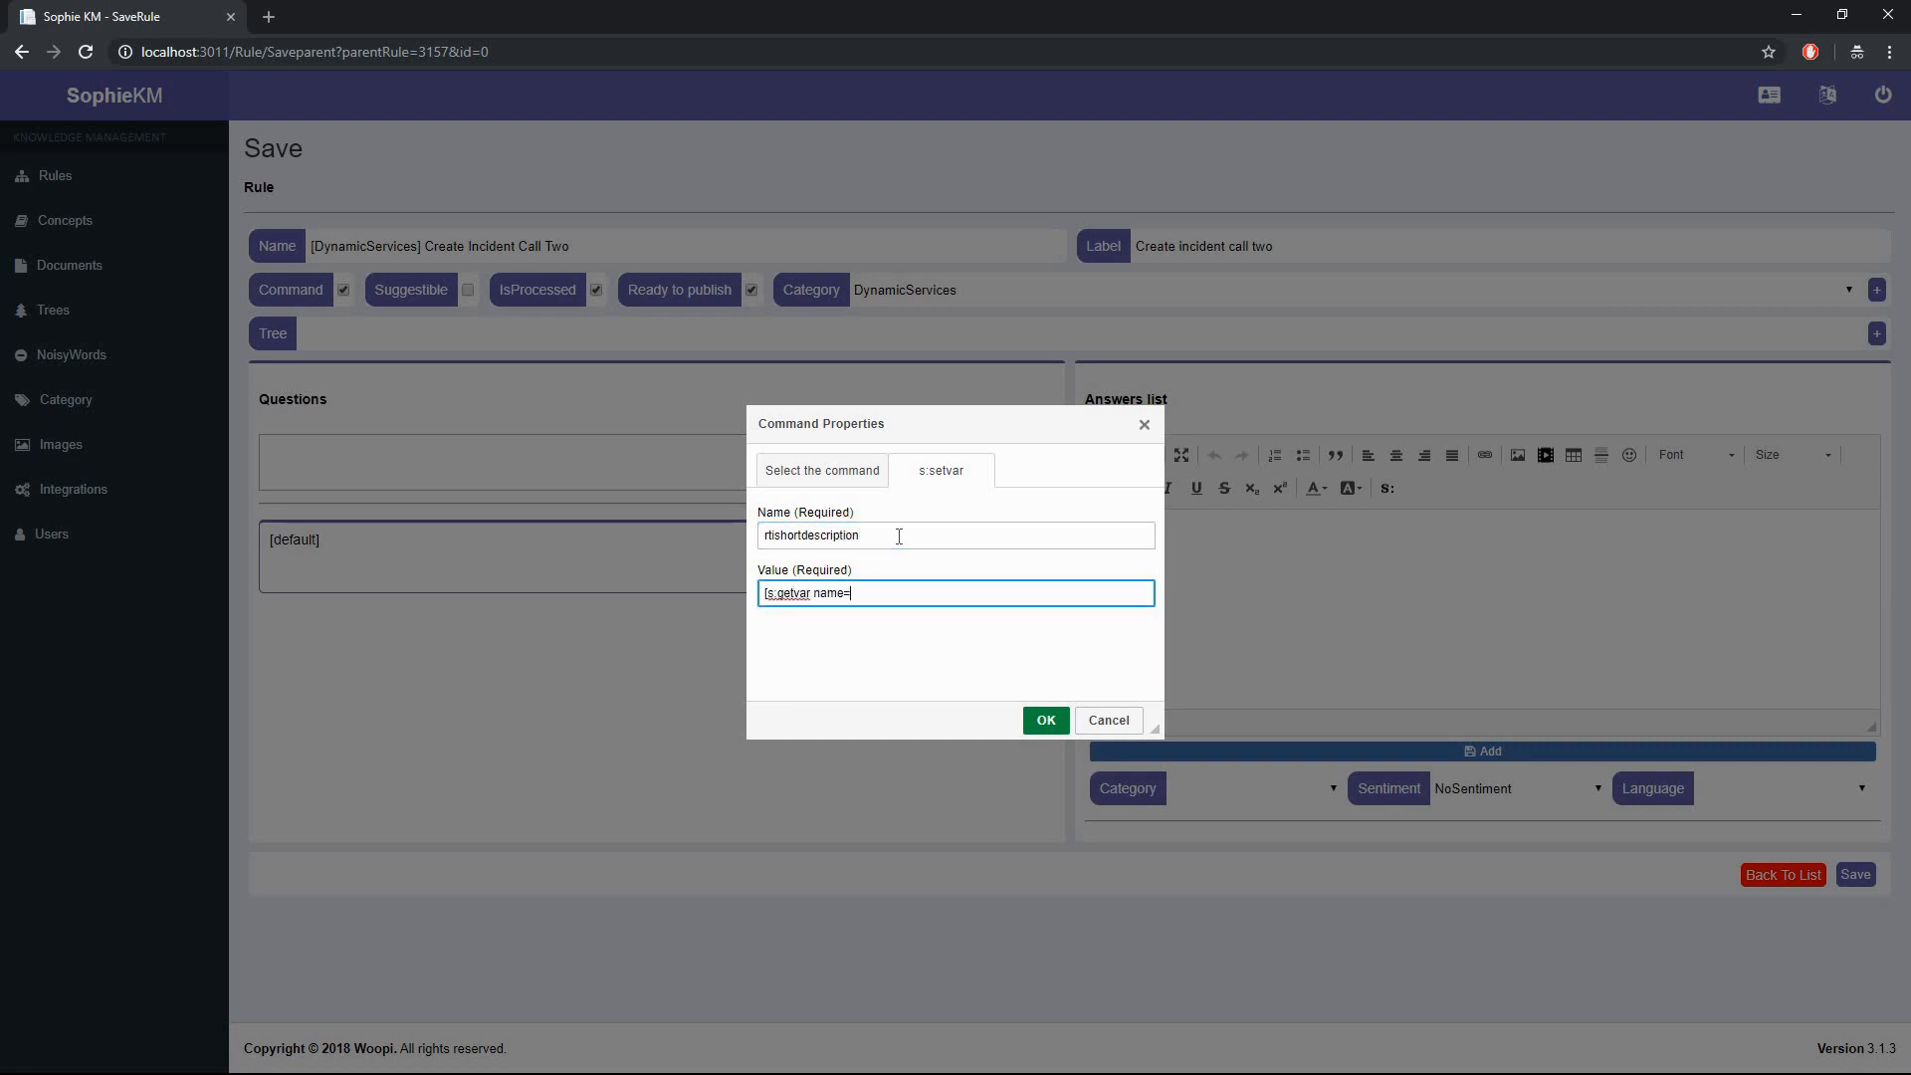
pyautogui.write('rtidescription]')
pyautogui.click(1040, 719)
# - Insert an s:input rticategory, action text, asking 'Is your request related to a hardware or software'
pyautogui.click(1385, 489)
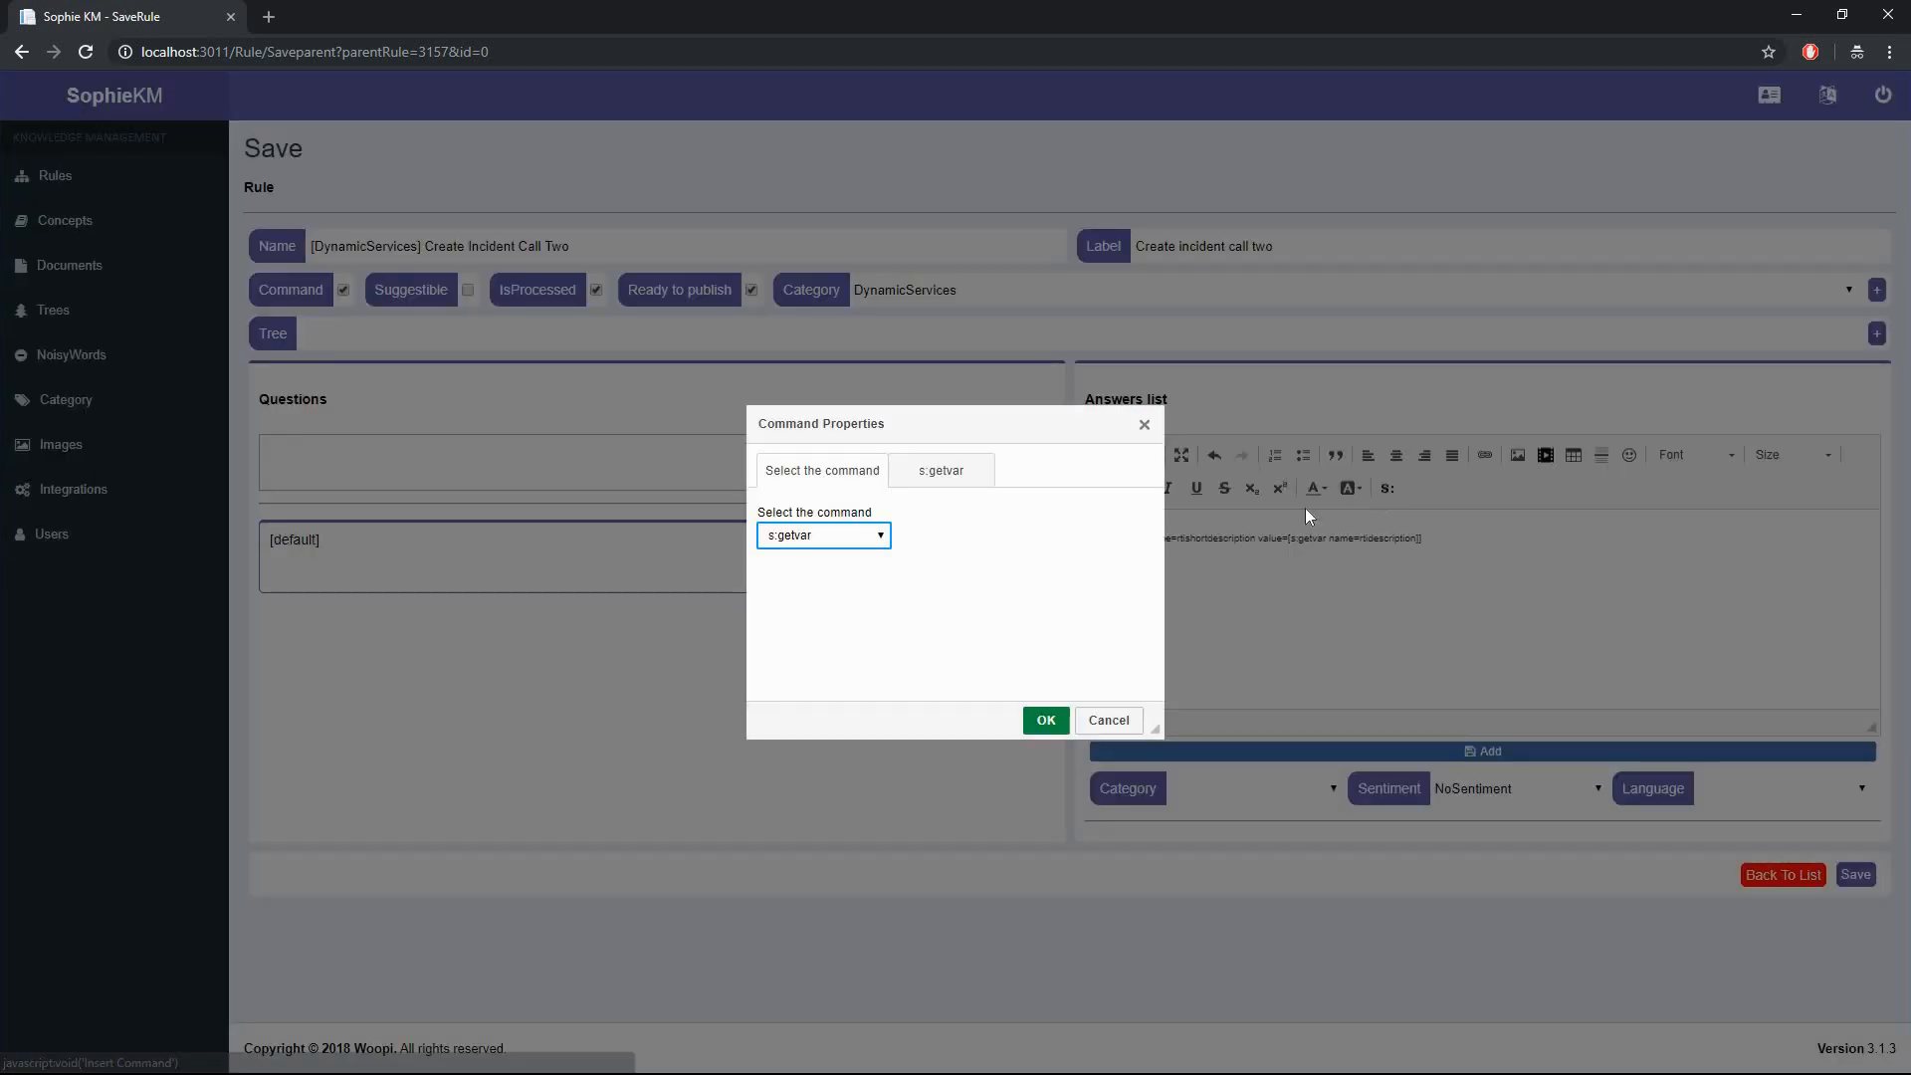
pyautogui.click(836, 535)
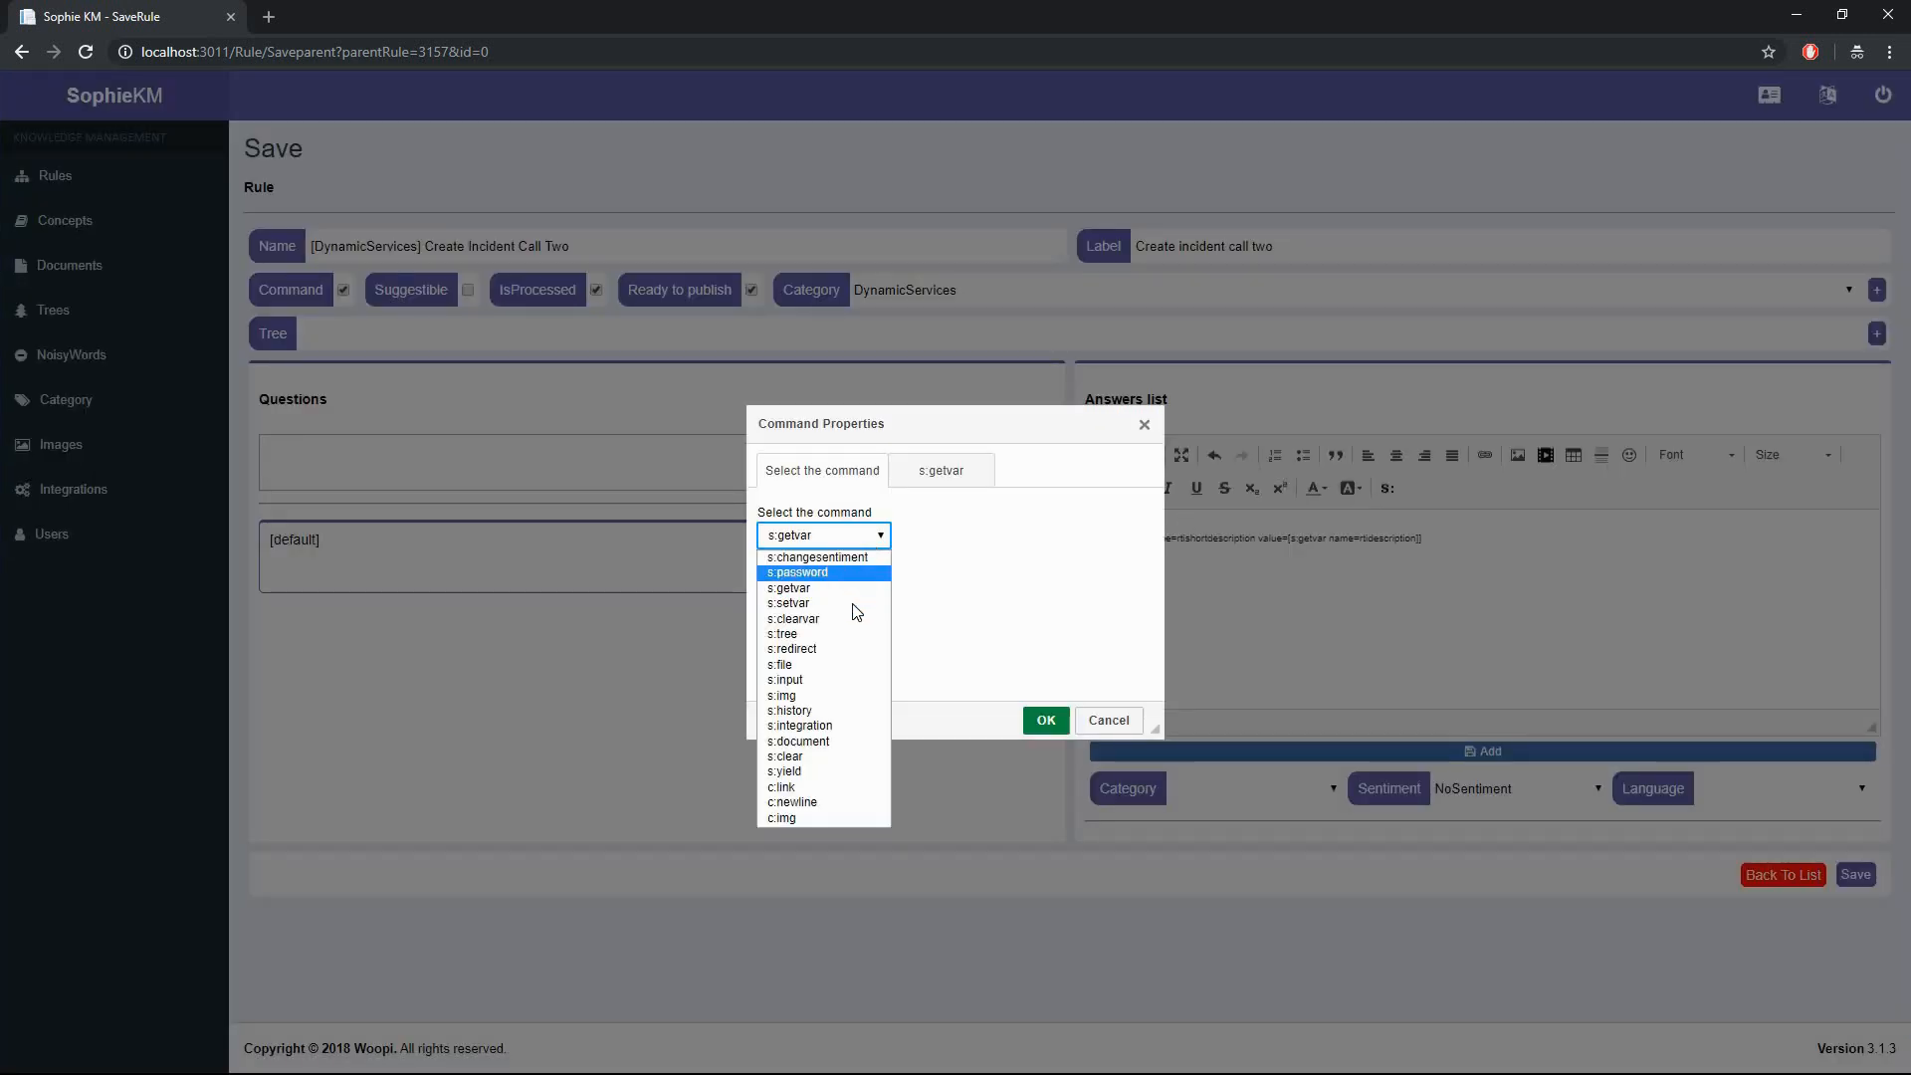
pyautogui.click(826, 680)
pyautogui.write('rticategory')
pyautogui.press('Tab')
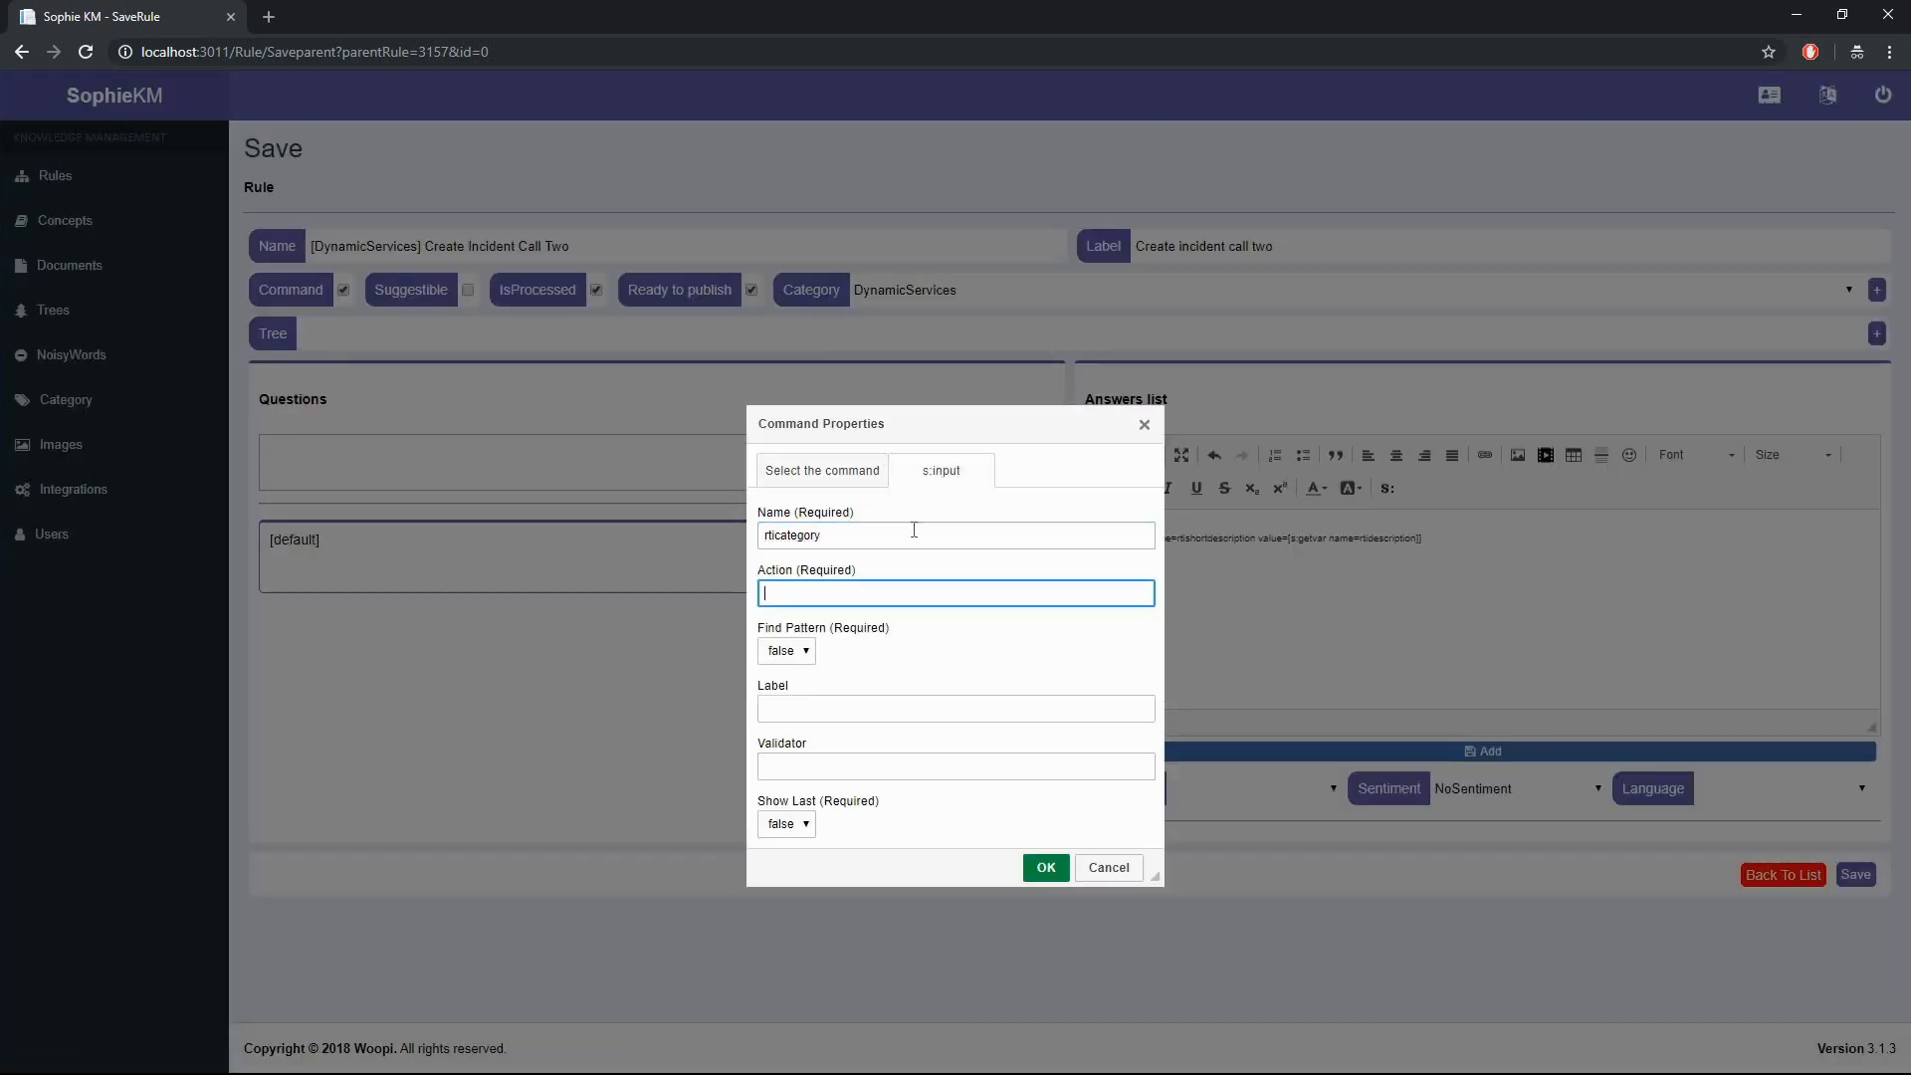
pyautogui.write('text')
pyautogui.press('Tab')
pyautogui.write('Is your request')
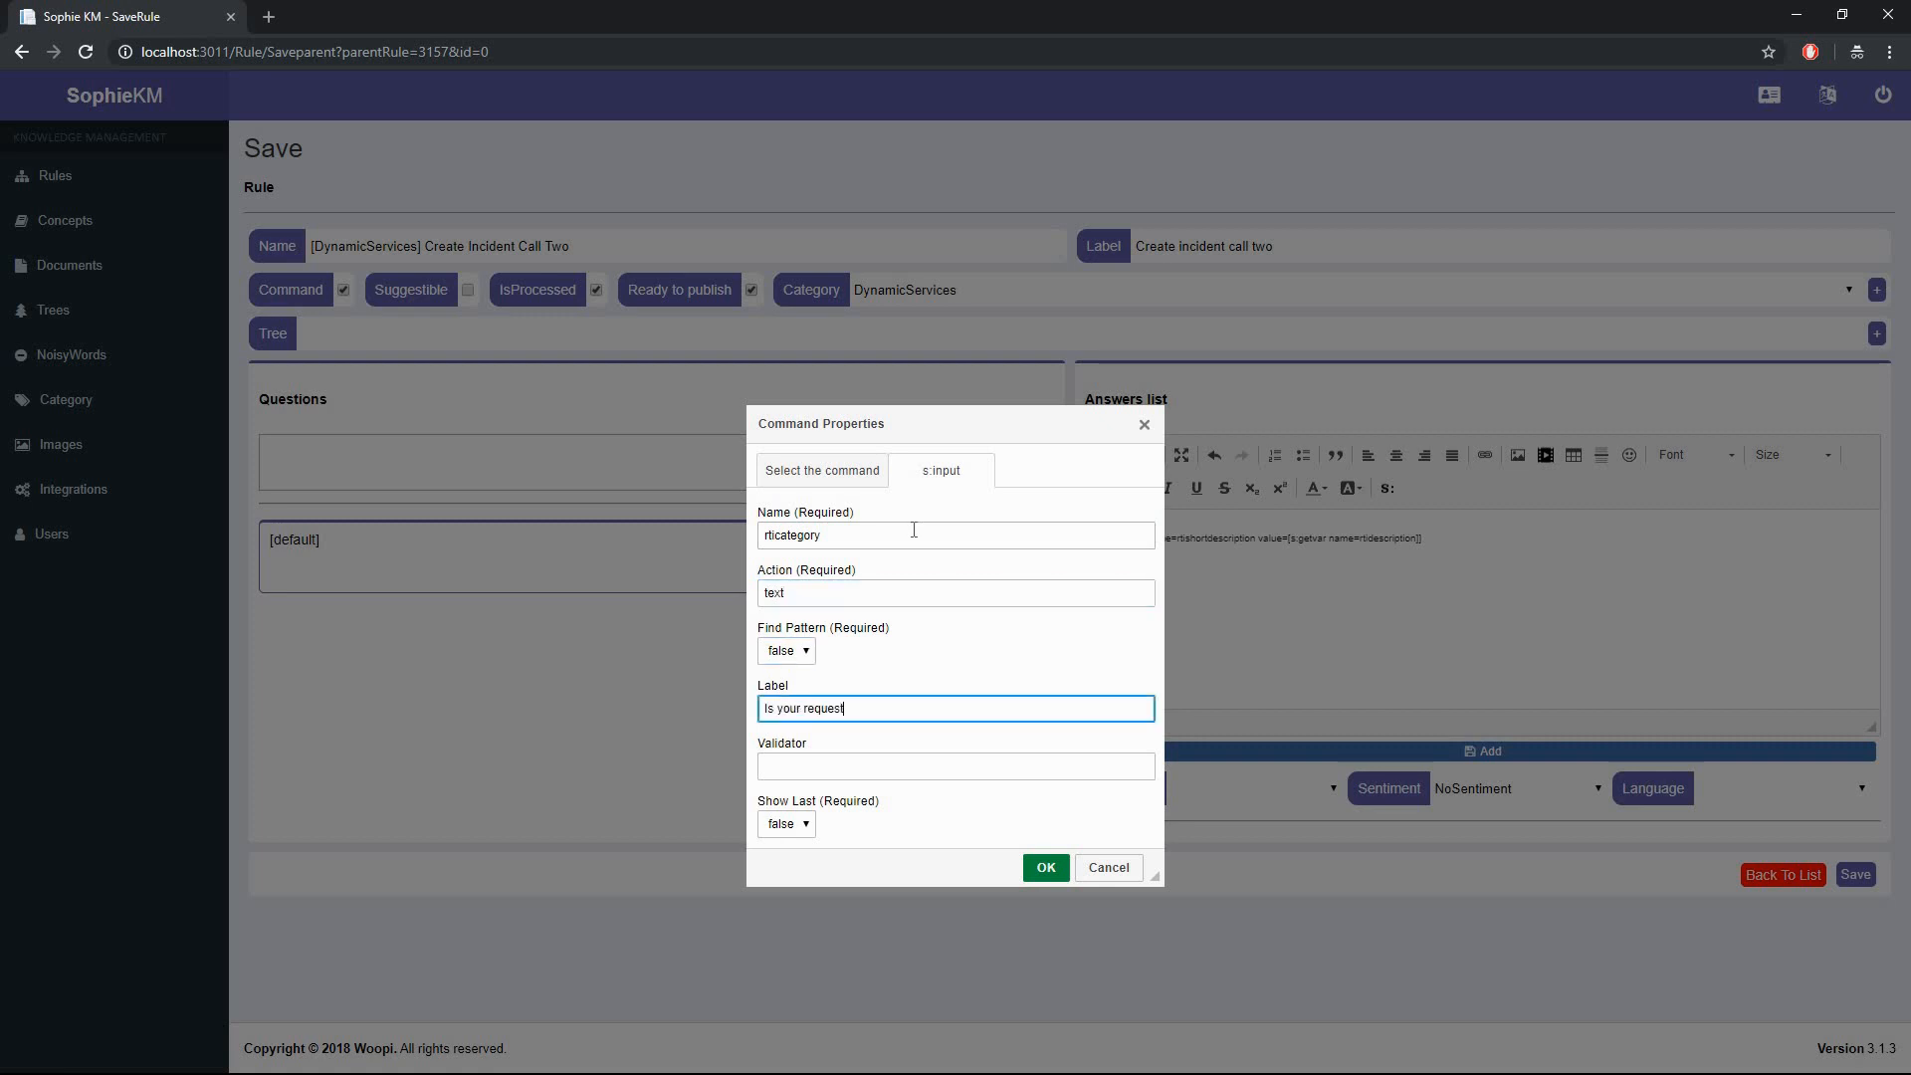
pyautogui.write(' related to a hardware or software?')
pyautogui.click(1045, 868)
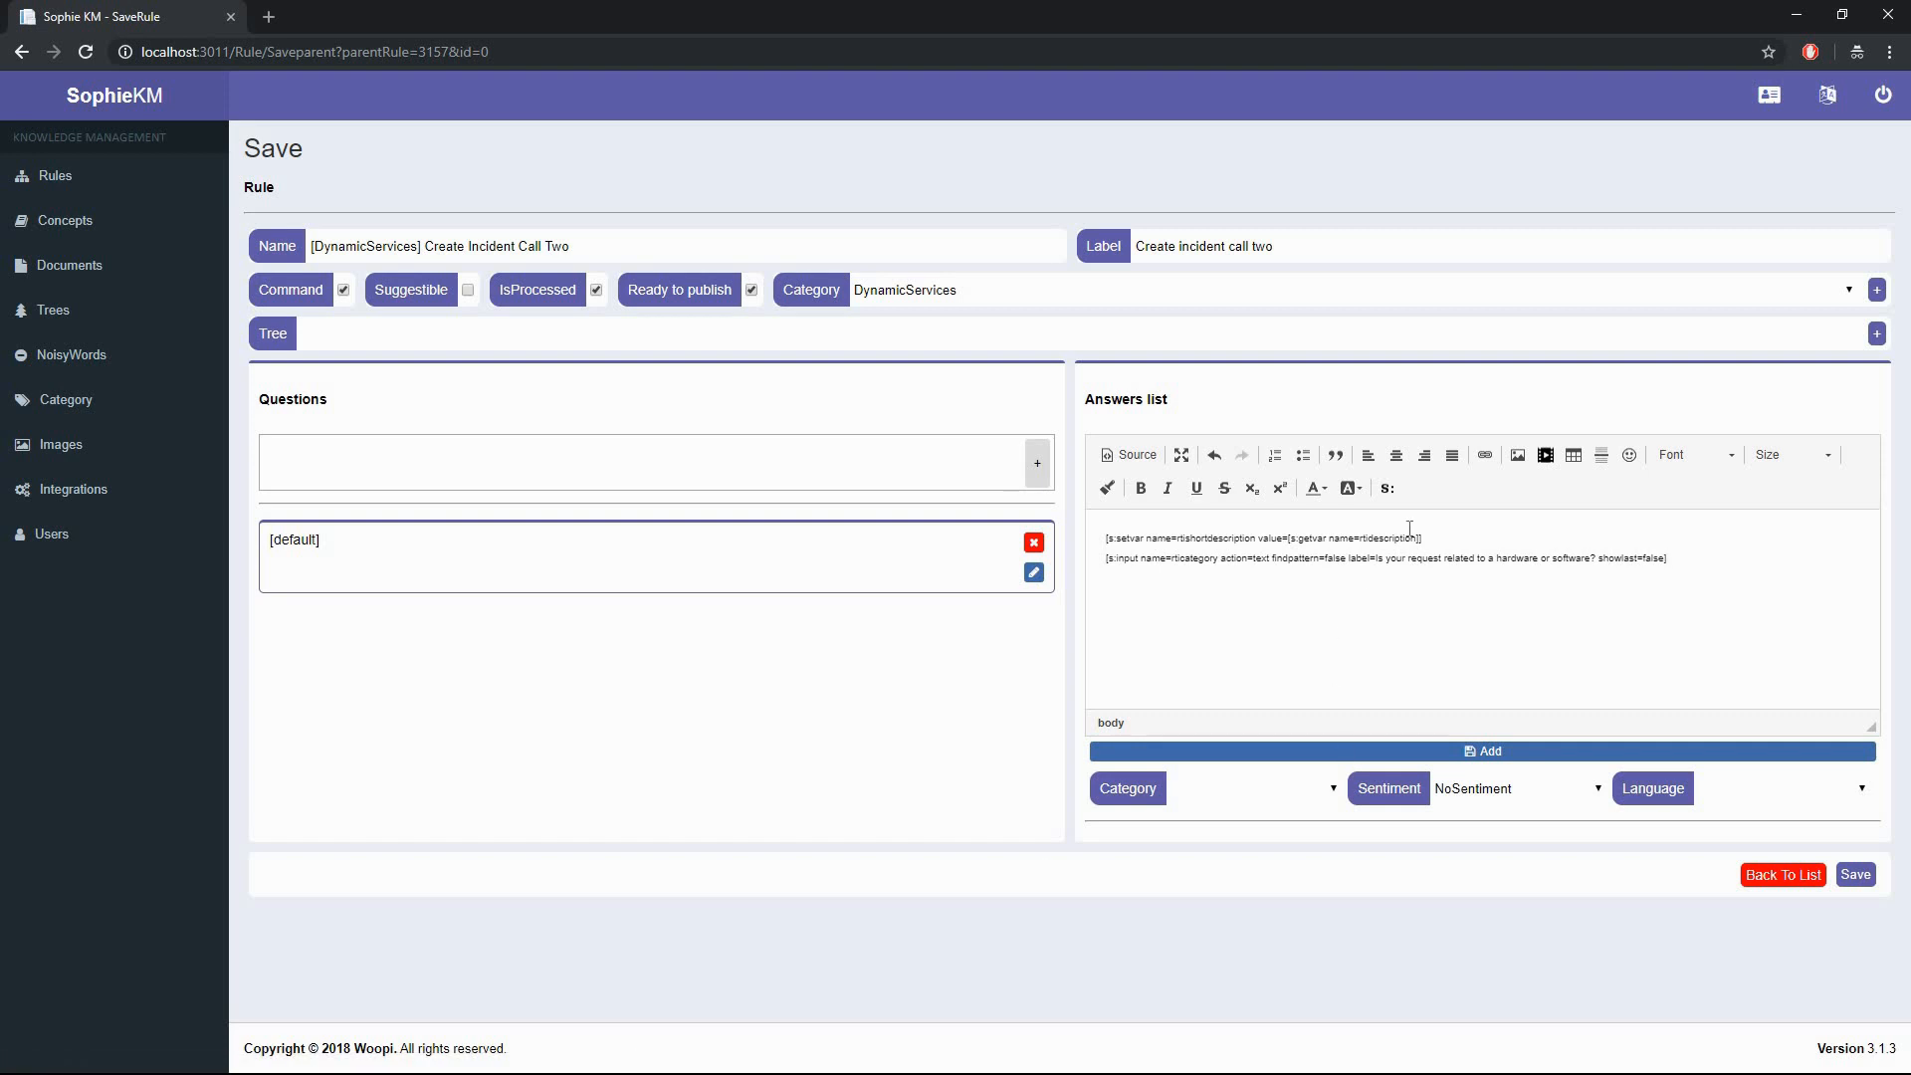
# - Add Hardware and Software c:link options, add the answer, and save the child rule
pyautogui.click(1387, 489)
pyautogui.click(884, 537)
pyautogui.click(858, 573)
pyautogui.click(849, 537)
pyautogui.write('Hardware')
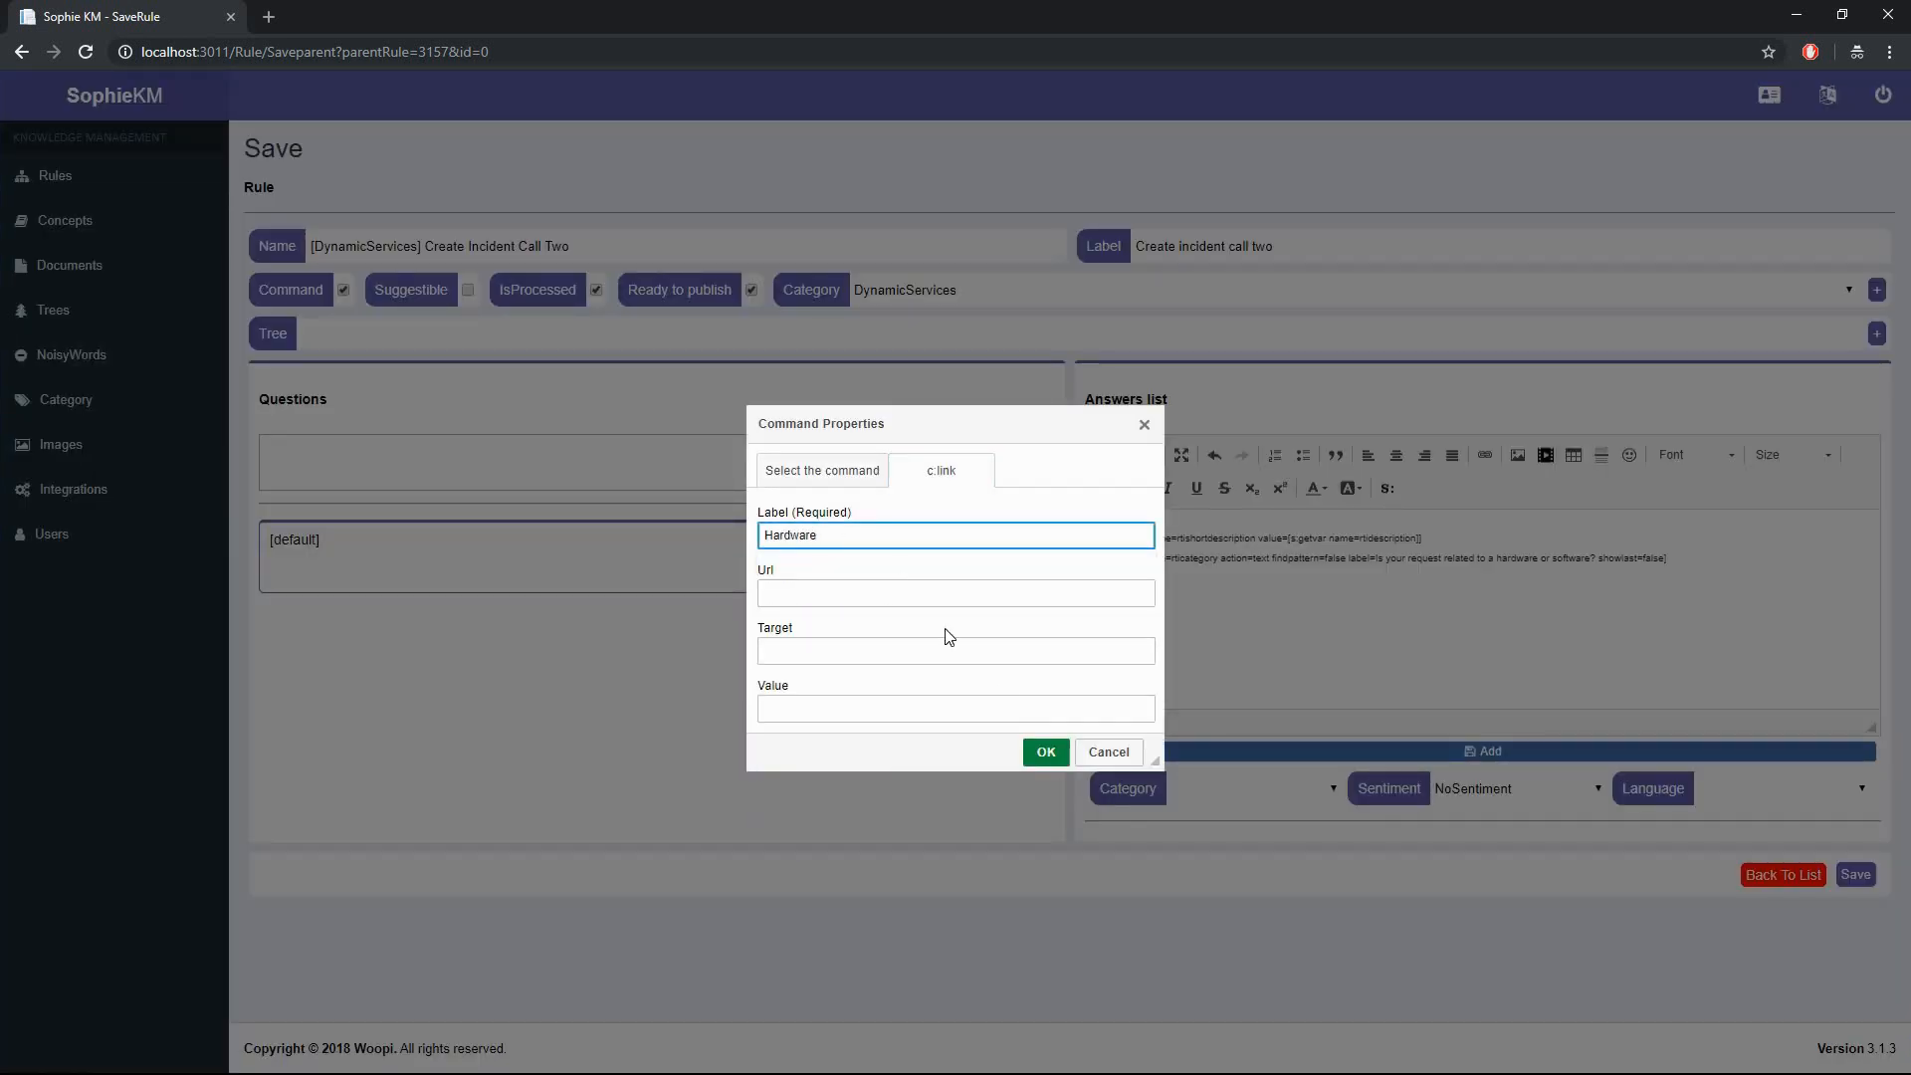
pyautogui.click(1045, 751)
pyautogui.click(1388, 489)
pyautogui.click(883, 538)
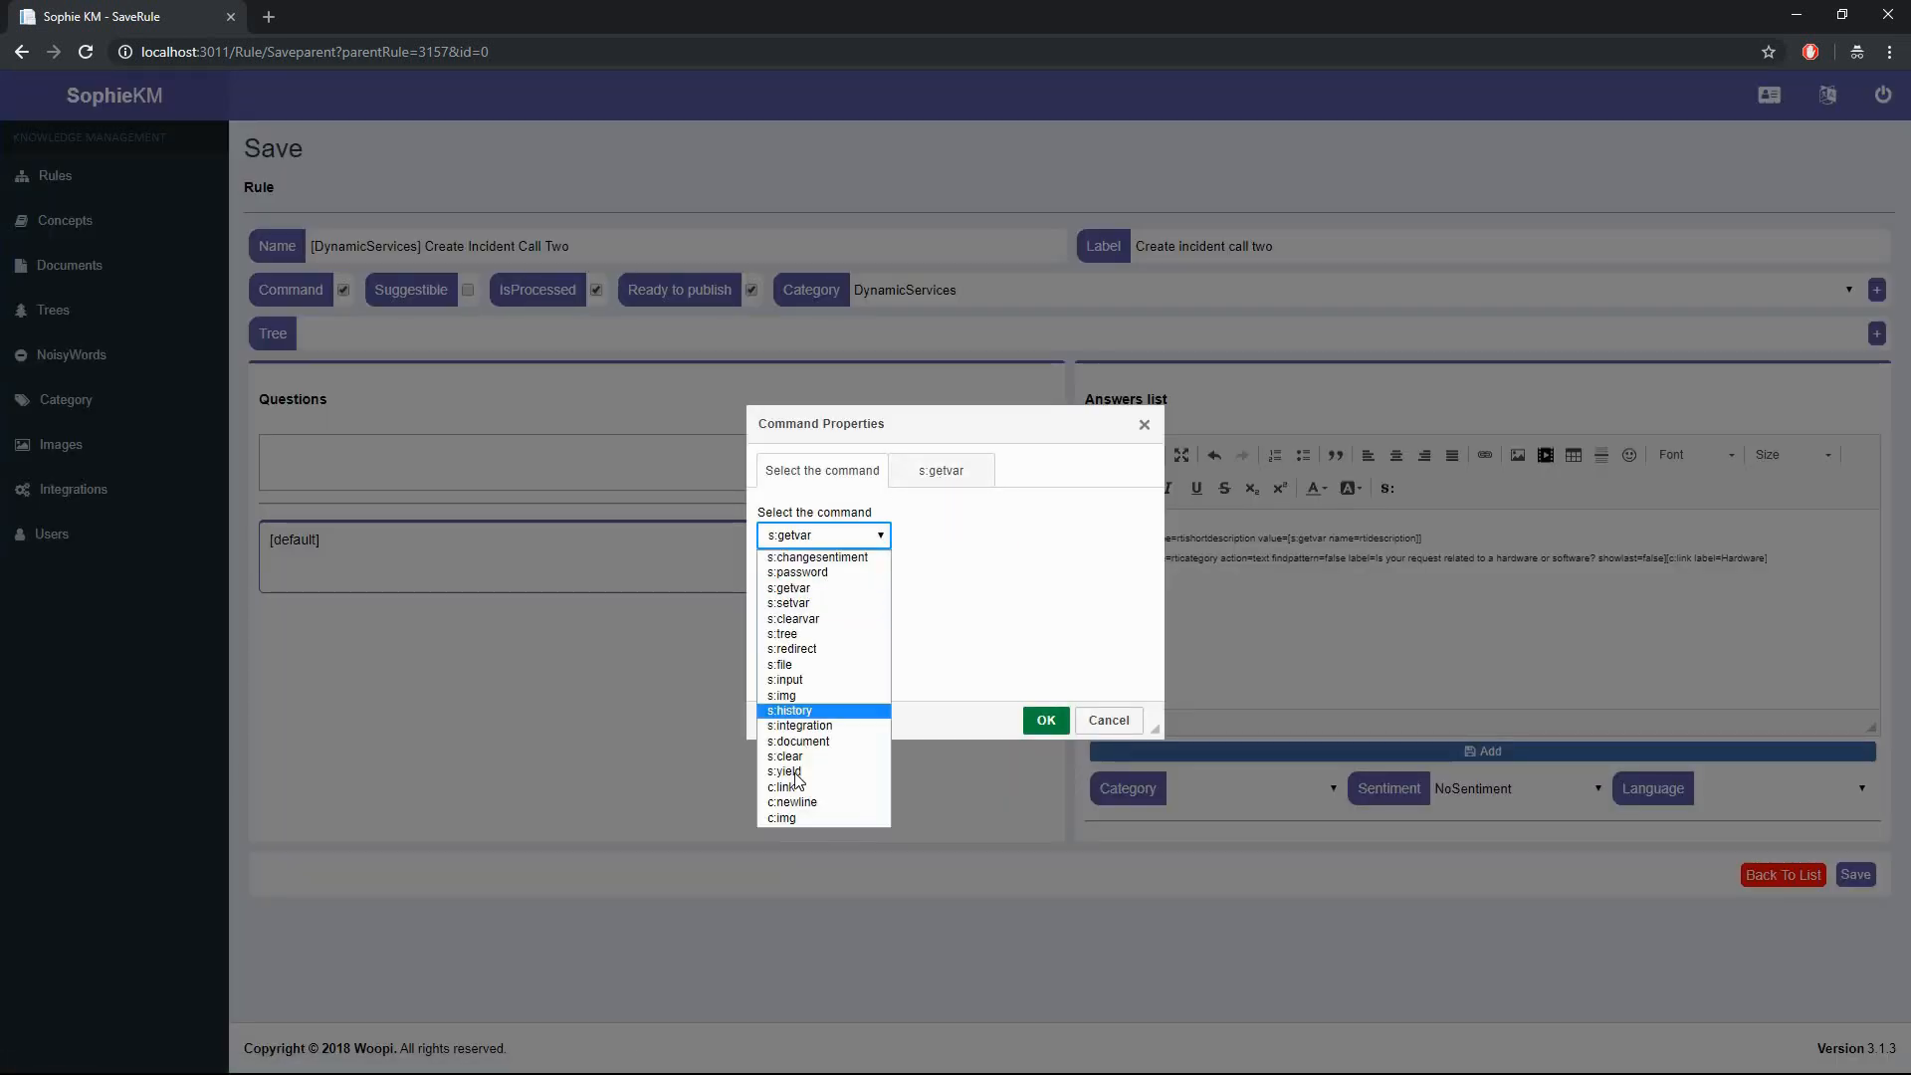
pyautogui.click(858, 572)
pyautogui.click(882, 537)
pyautogui.write('Software')
pyautogui.click(1044, 752)
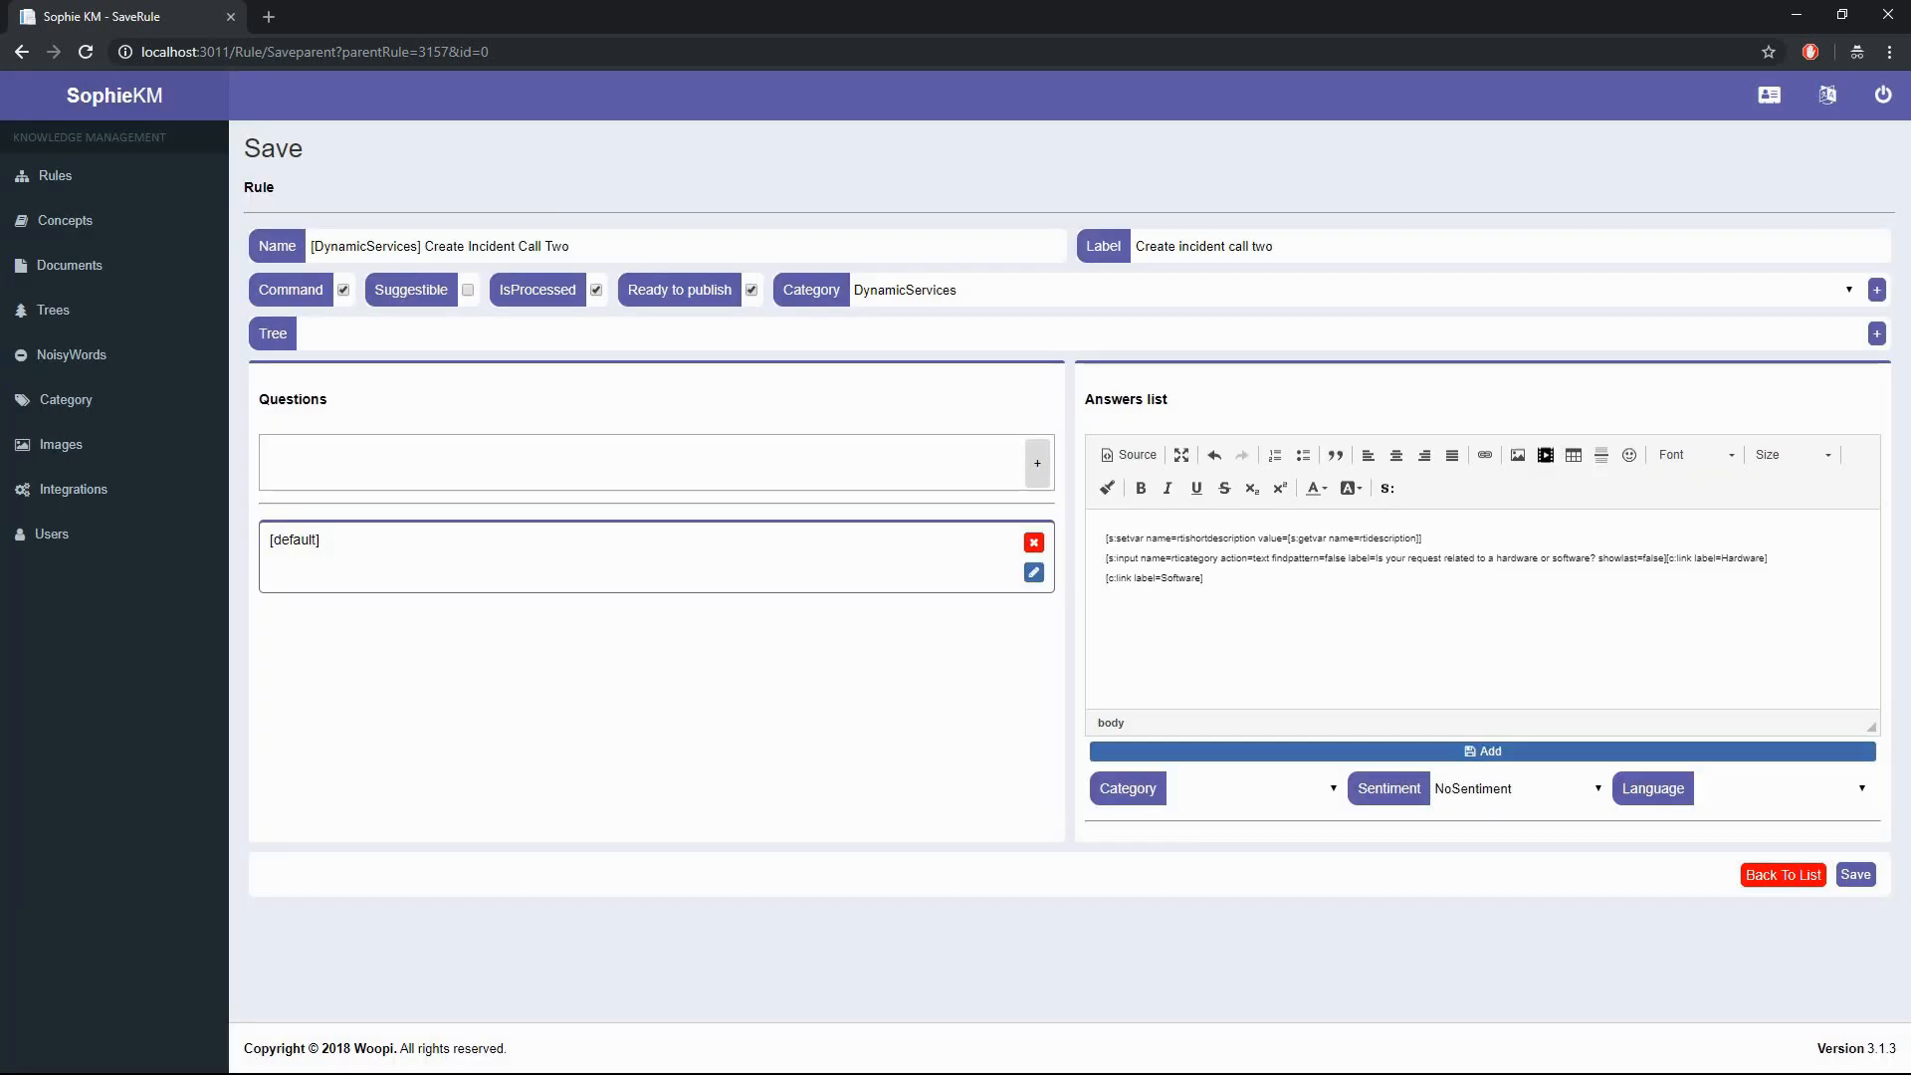
pyautogui.click(1147, 753)
pyautogui.click(1855, 952)
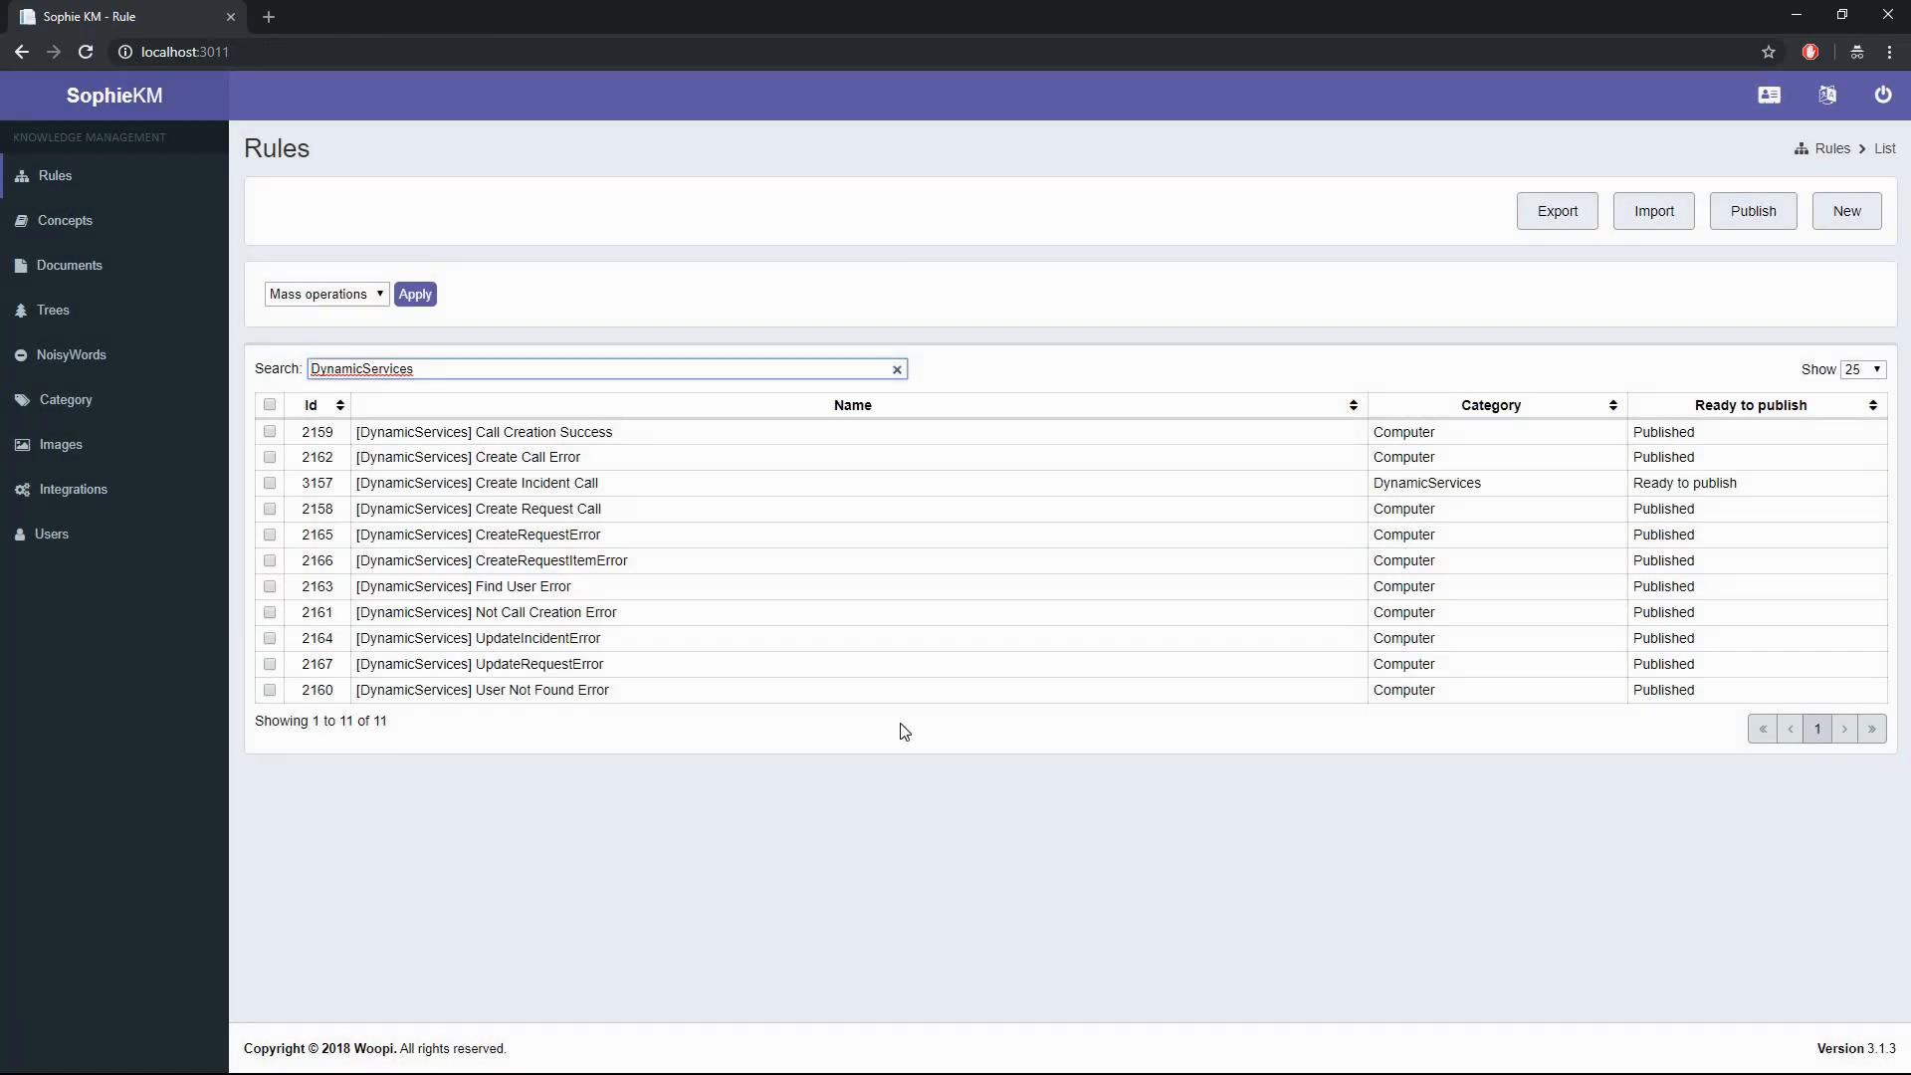
# - Add child rule '[DynamicServices] Create Incident Call Three' under Create Incident Call Two as a DynamicServices command
pyautogui.click(348, 489)
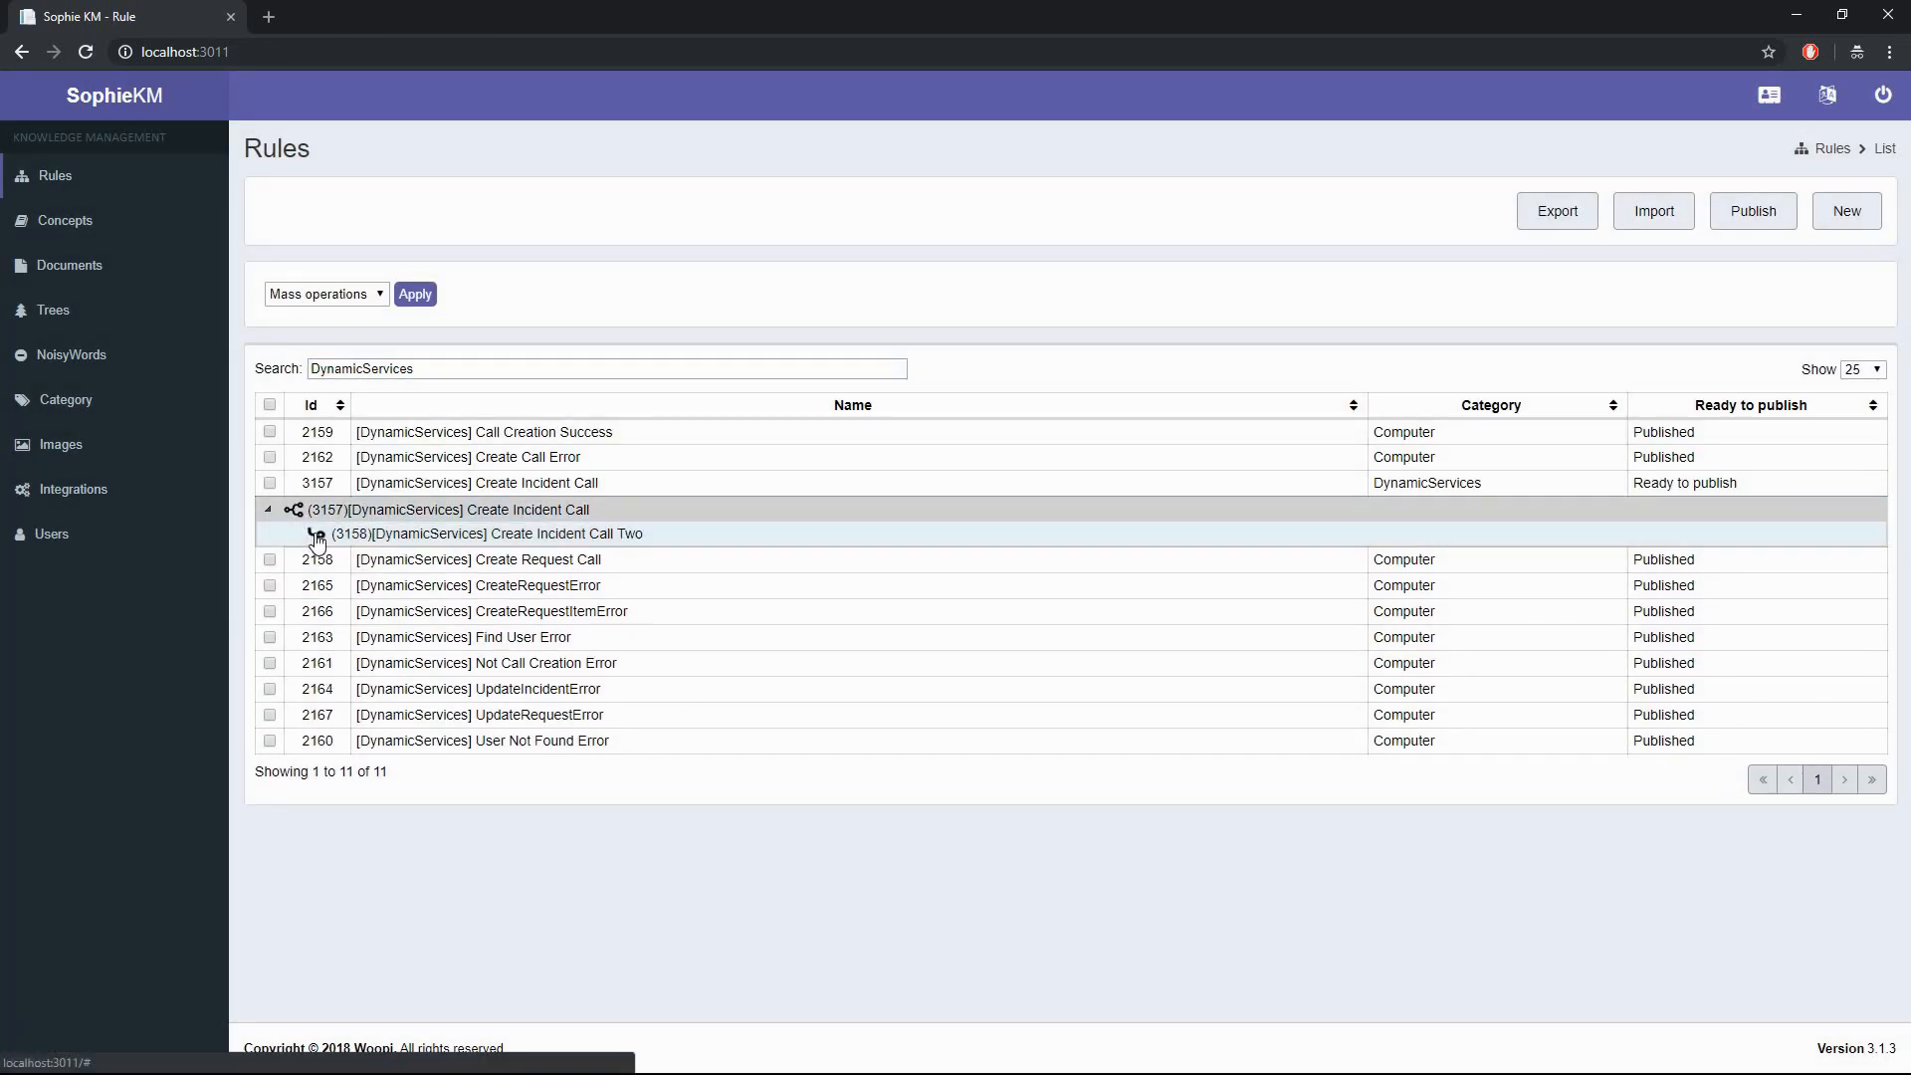
pyautogui.click(318, 536)
pyautogui.click(732, 250)
pyautogui.write('[DynamicService')
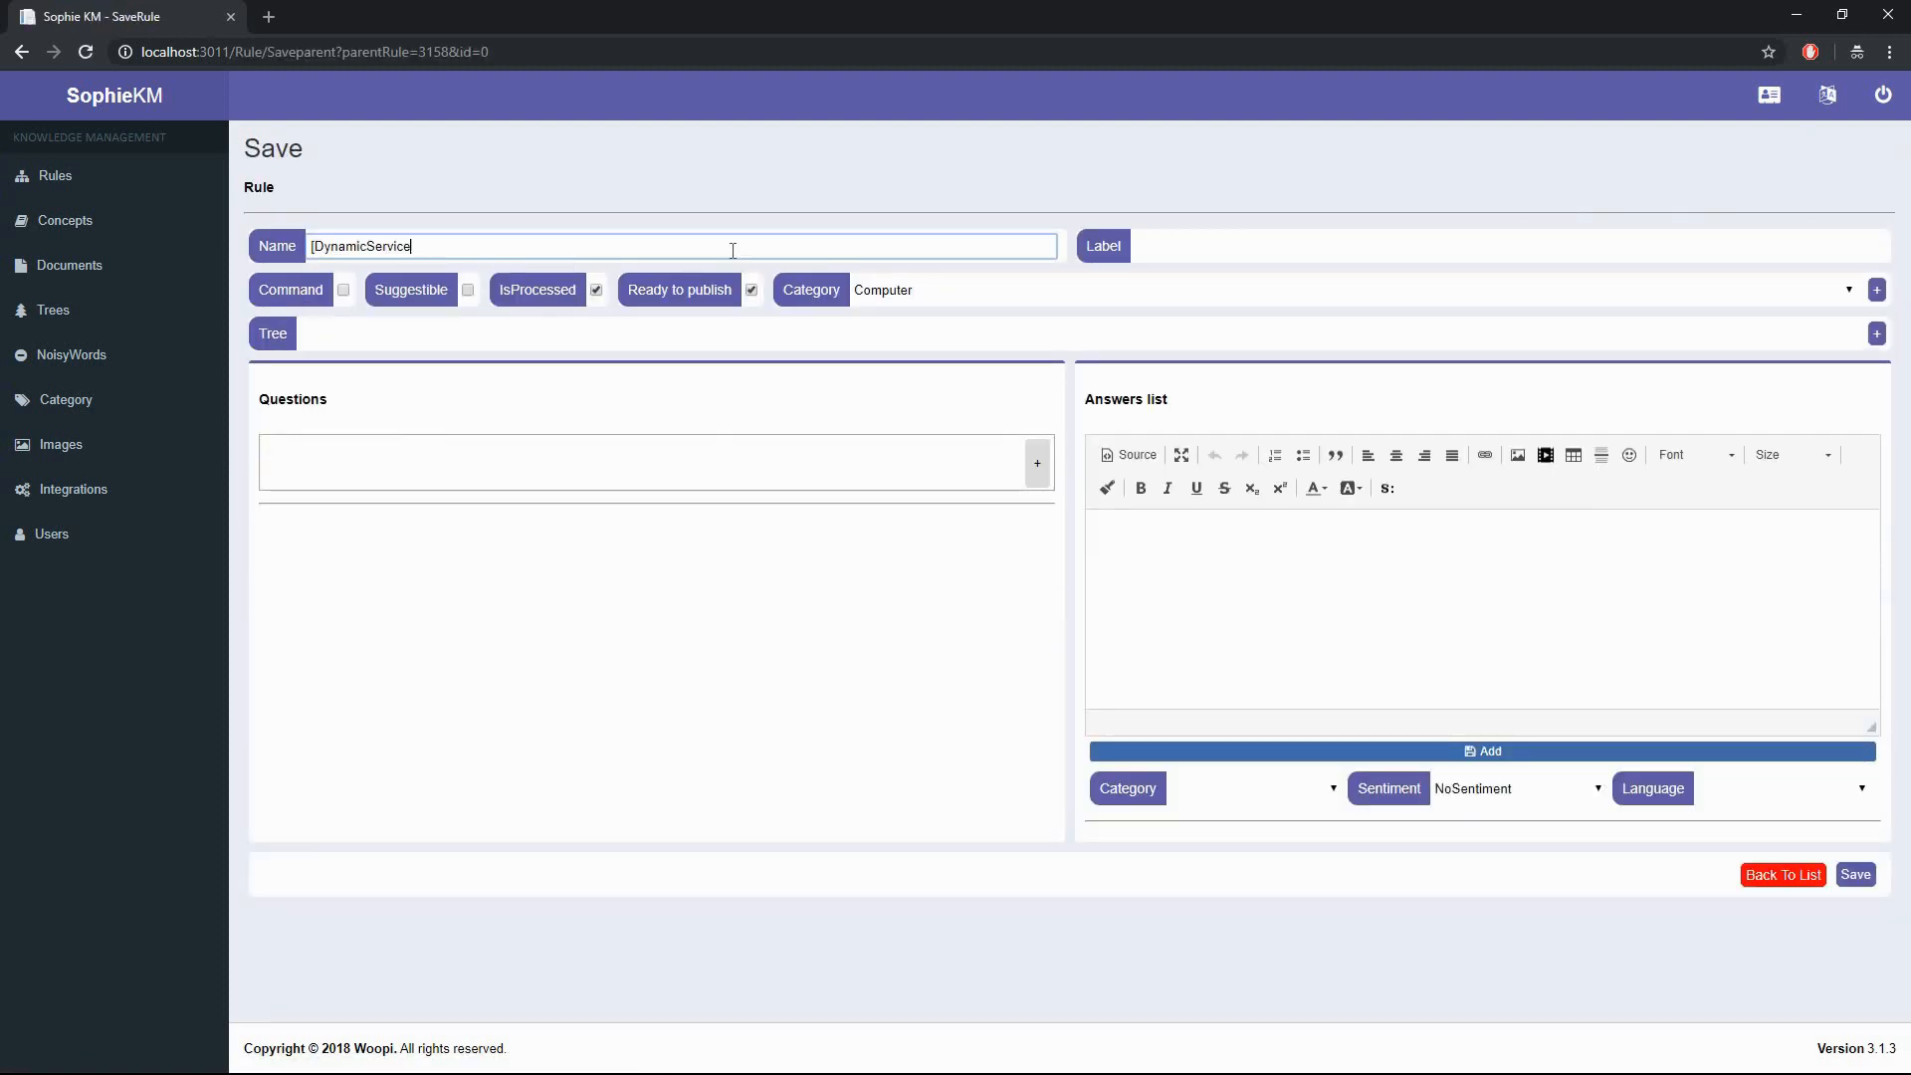
pyautogui.write('s] Create Incident Call Three')
pyautogui.press('Tab')
pyautogui.write('Create incident call three')
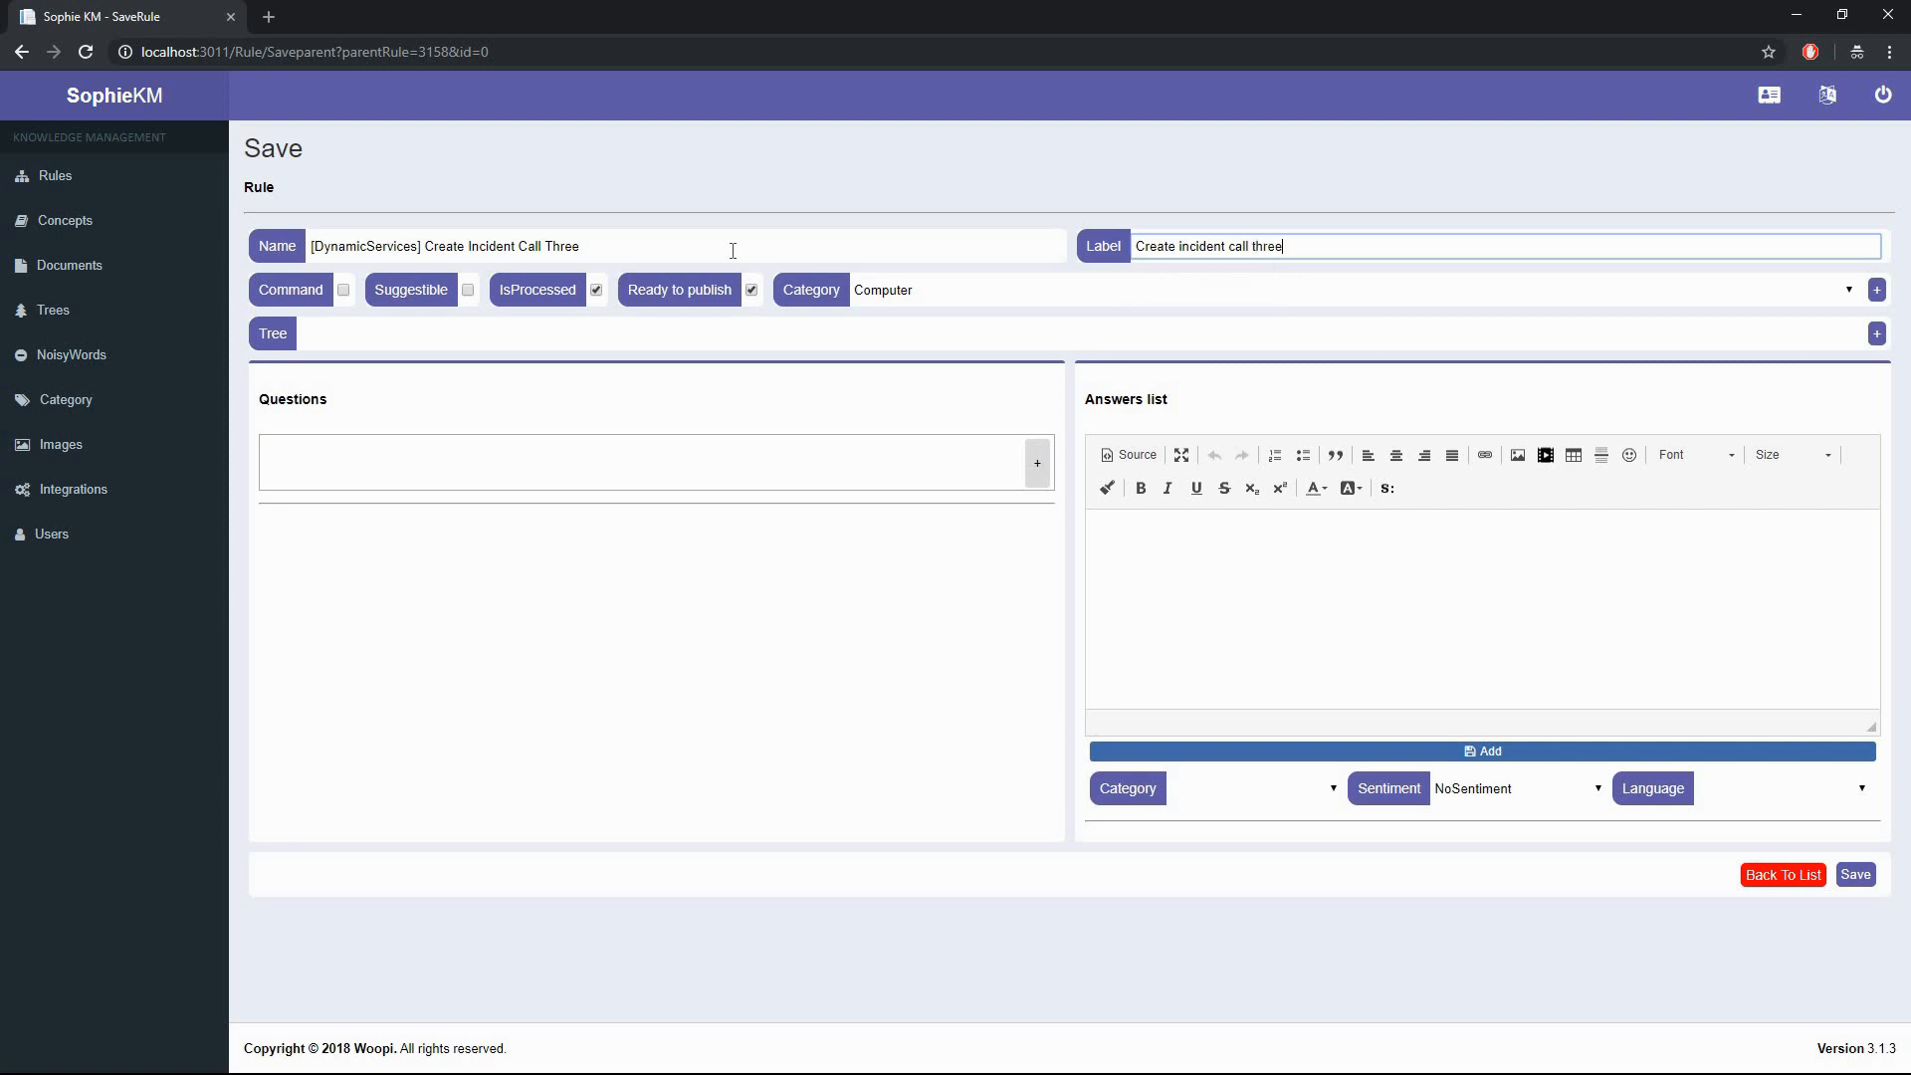
pyautogui.click(343, 290)
pyautogui.click(894, 291)
pyautogui.click(902, 365)
# - Give the new rule the question [default]
pyautogui.click(830, 458)
pyautogui.write('[default]')
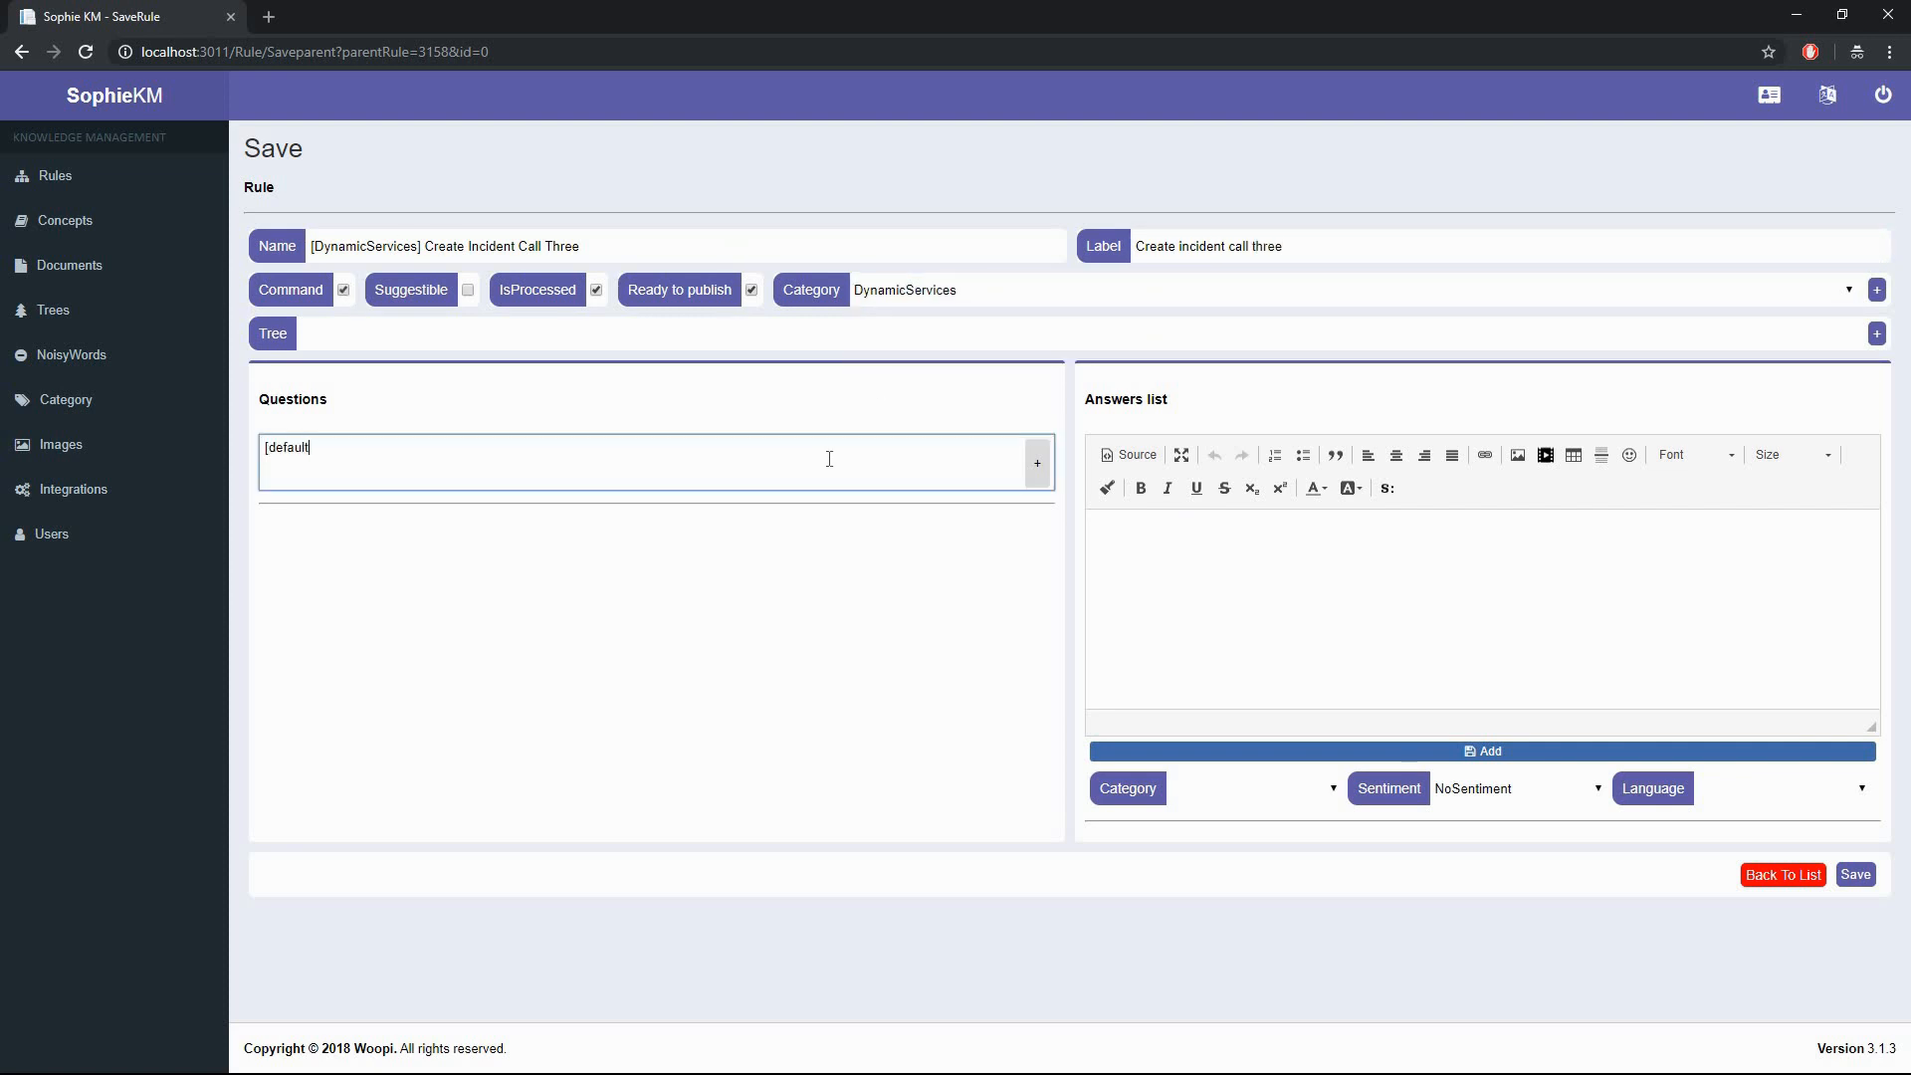
pyautogui.click(1036, 455)
pyautogui.click(1304, 542)
pyautogui.click(1387, 488)
# - Start the answer with a setvar setting rtisubcategory to [s:getvar name=rticategory]
pyautogui.click(885, 535)
pyautogui.click(826, 726)
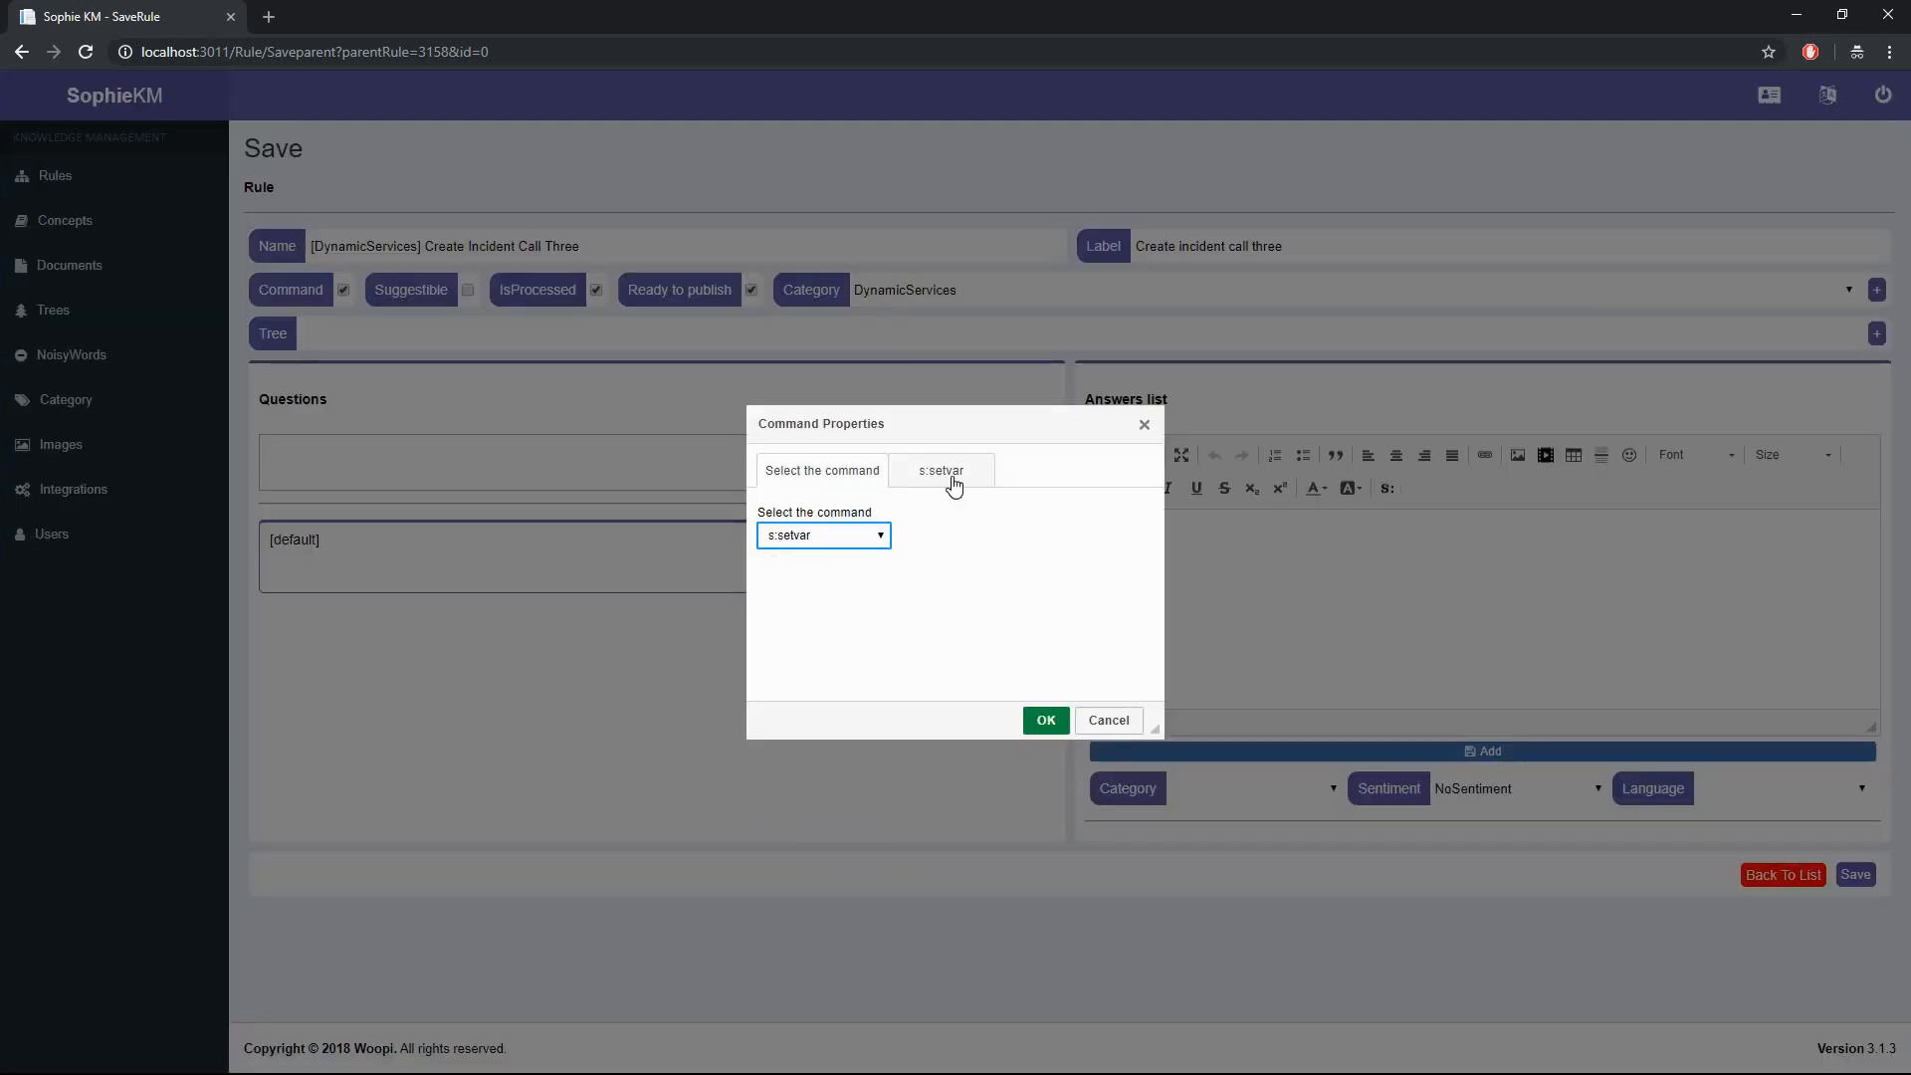
pyautogui.click(943, 473)
pyautogui.click(909, 534)
pyautogui.write('rtisubcategory')
pyautogui.press('Tab')
pyautogui.write('[s:')
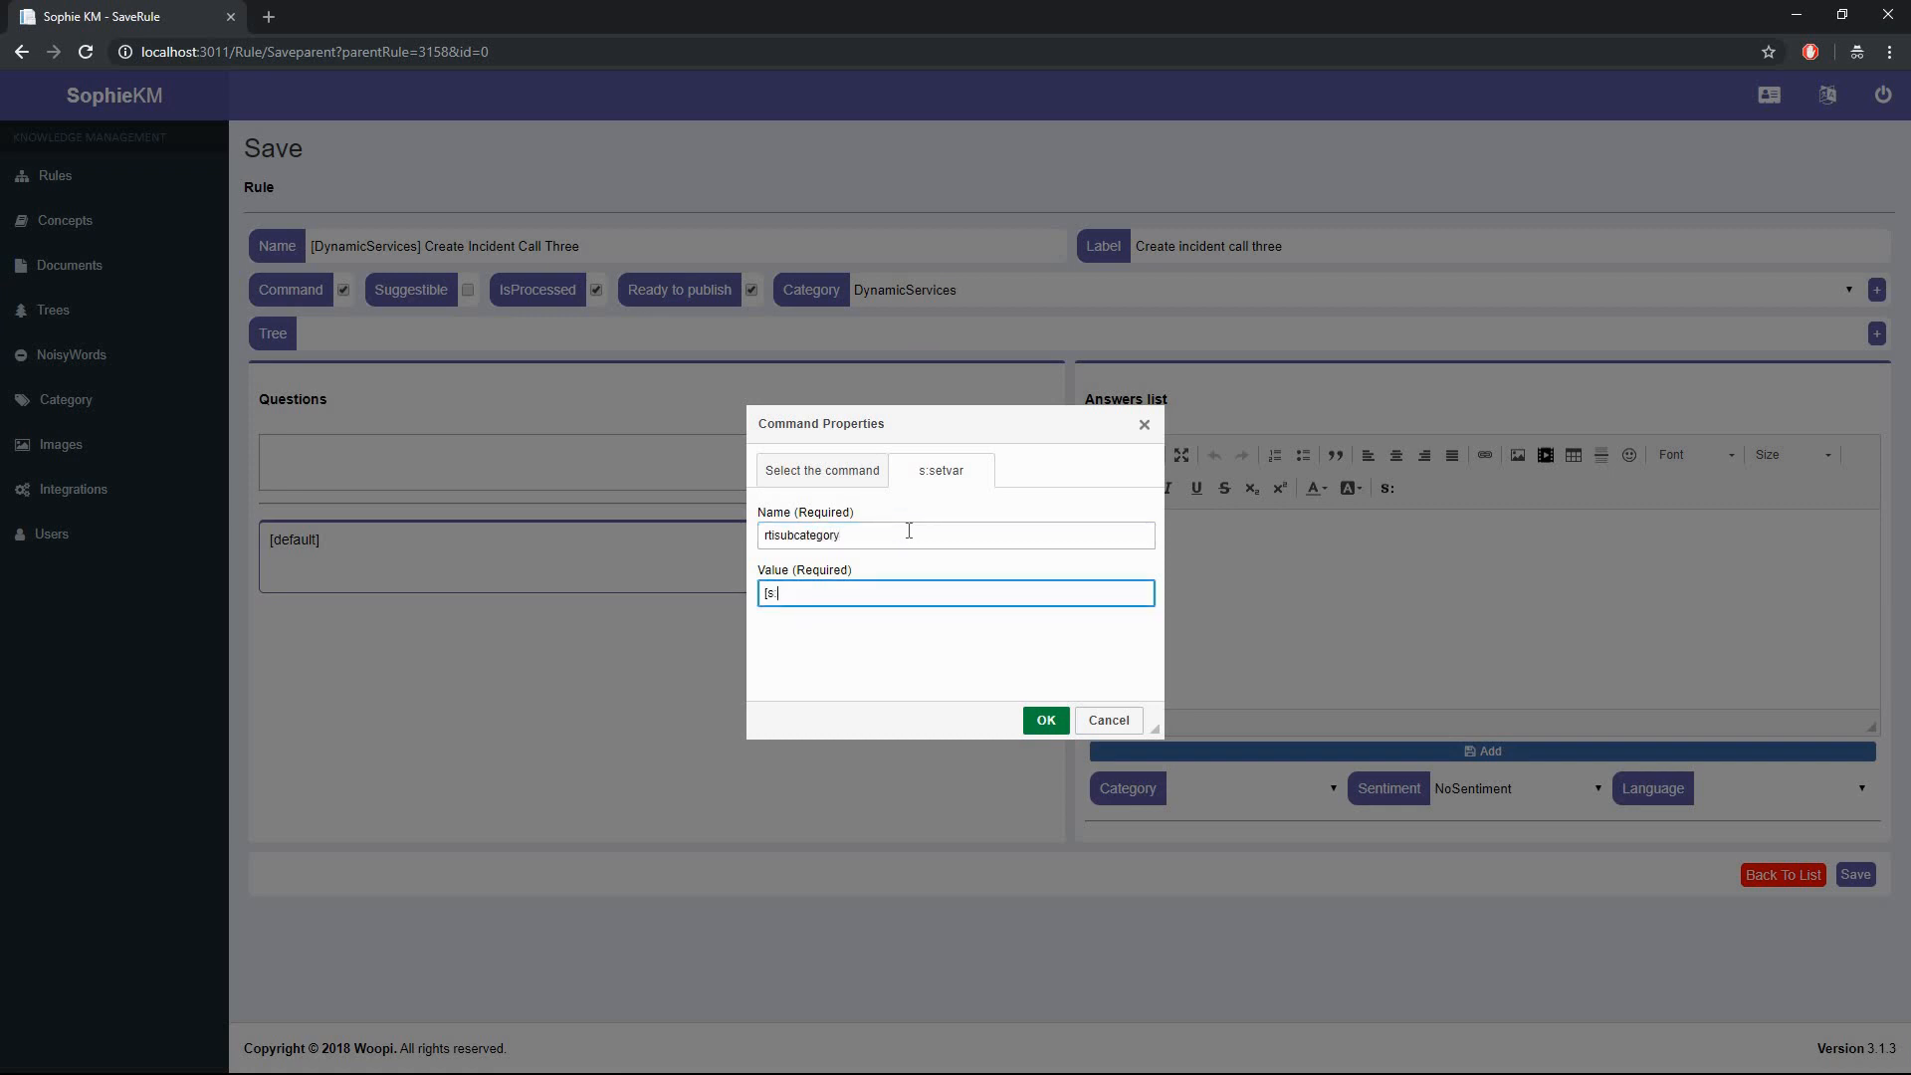
pyautogui.write('getvar name=rticategory]')
pyautogui.click(1040, 720)
# - Add a second setvar setting rtistate to Resolved
pyautogui.click(1387, 489)
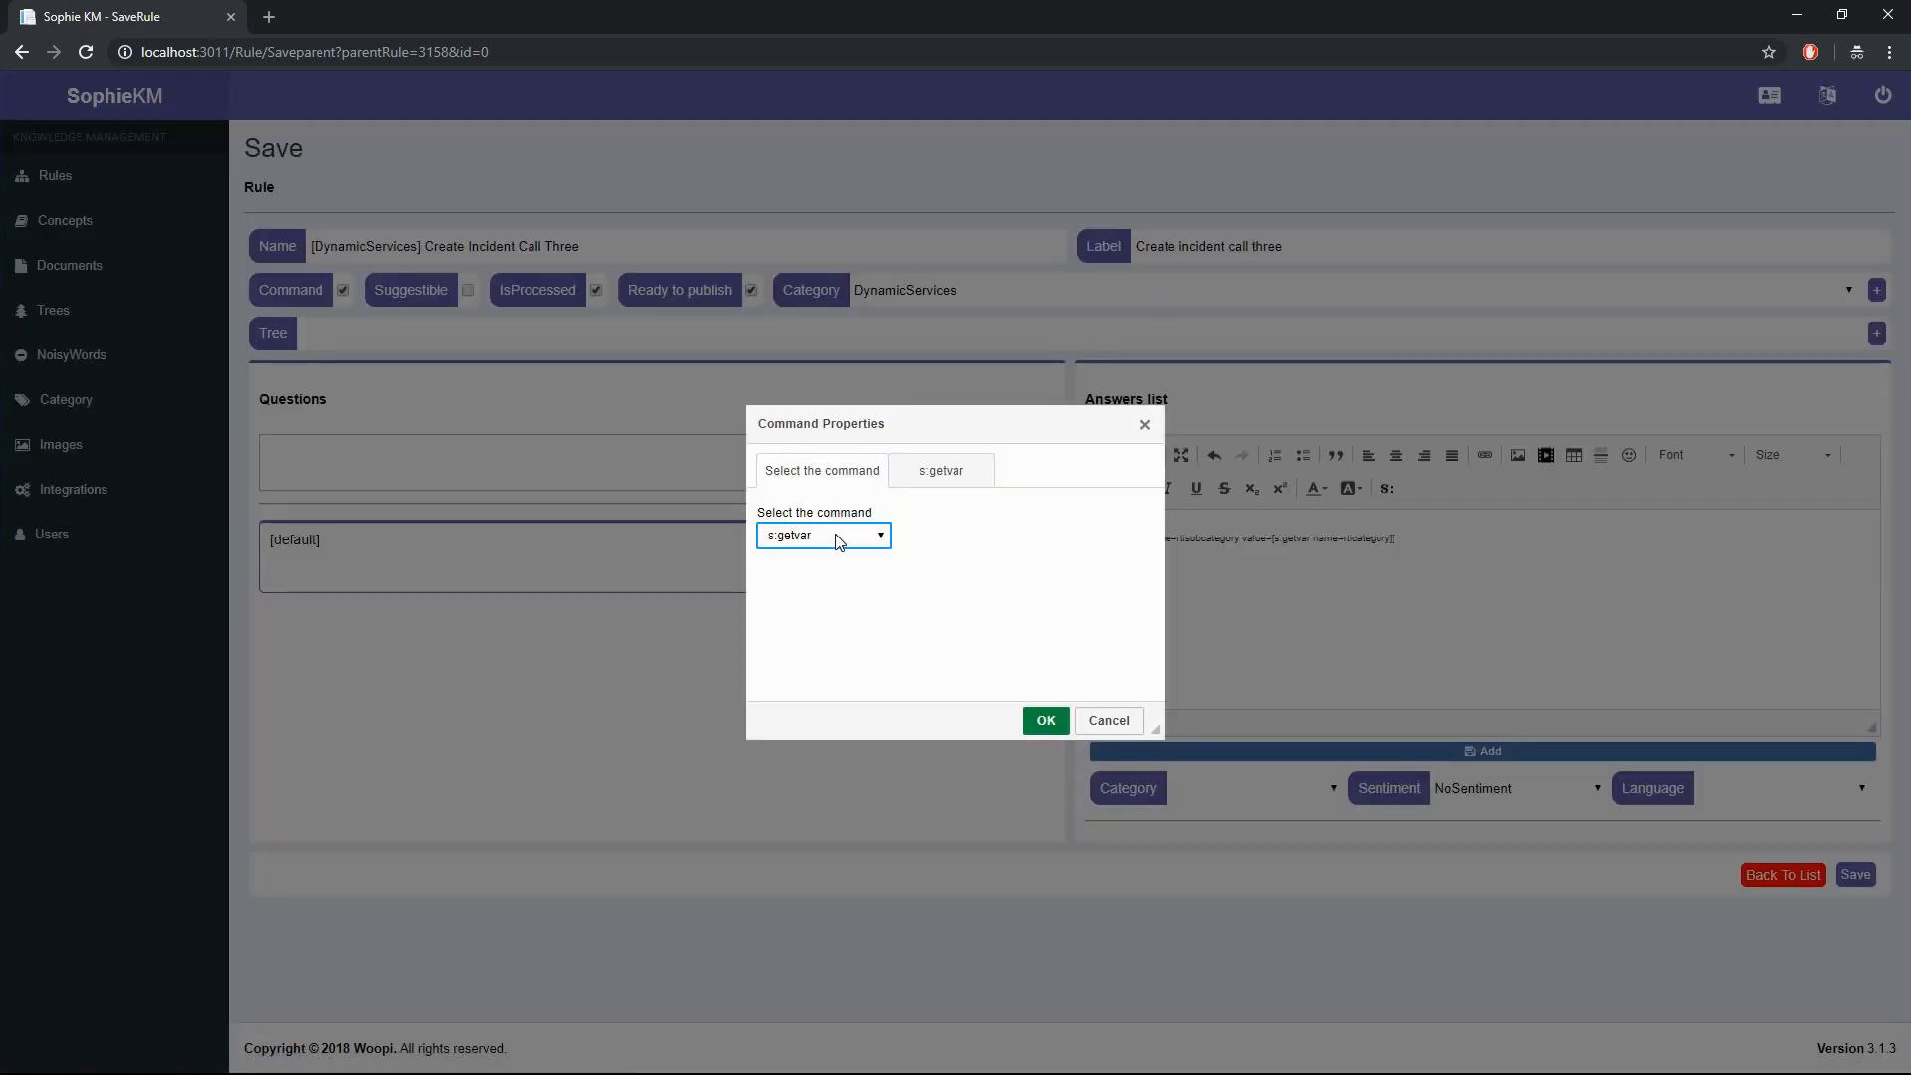
pyautogui.click(841, 536)
pyautogui.click(826, 725)
pyautogui.click(943, 470)
pyautogui.click(902, 539)
pyautogui.write('rtistate')
pyautogui.press('Tab')
pyautogui.write('R')
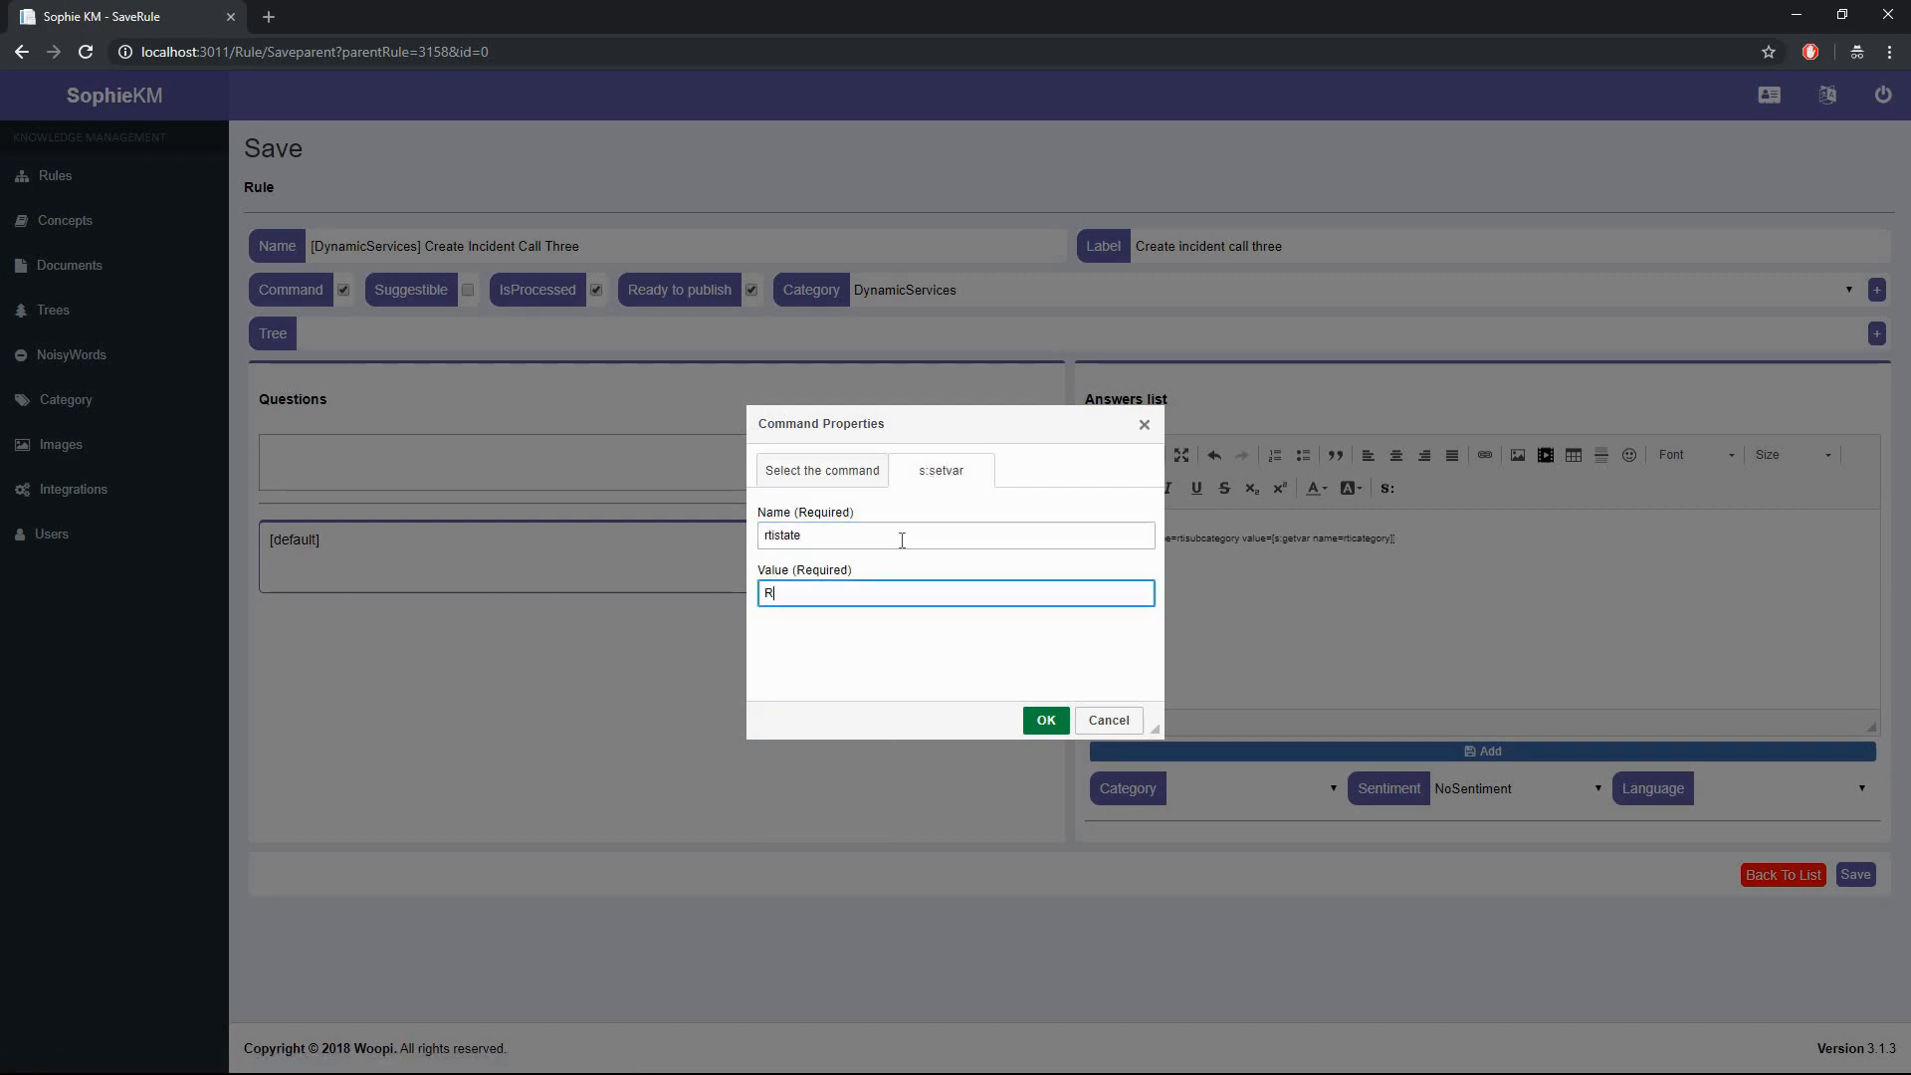
pyautogui.click(1031, 711)
# - Add the reply 'Okay, creating your ticket now...' followed by a yield command
pyautogui.write('Okay, creating your ticke')
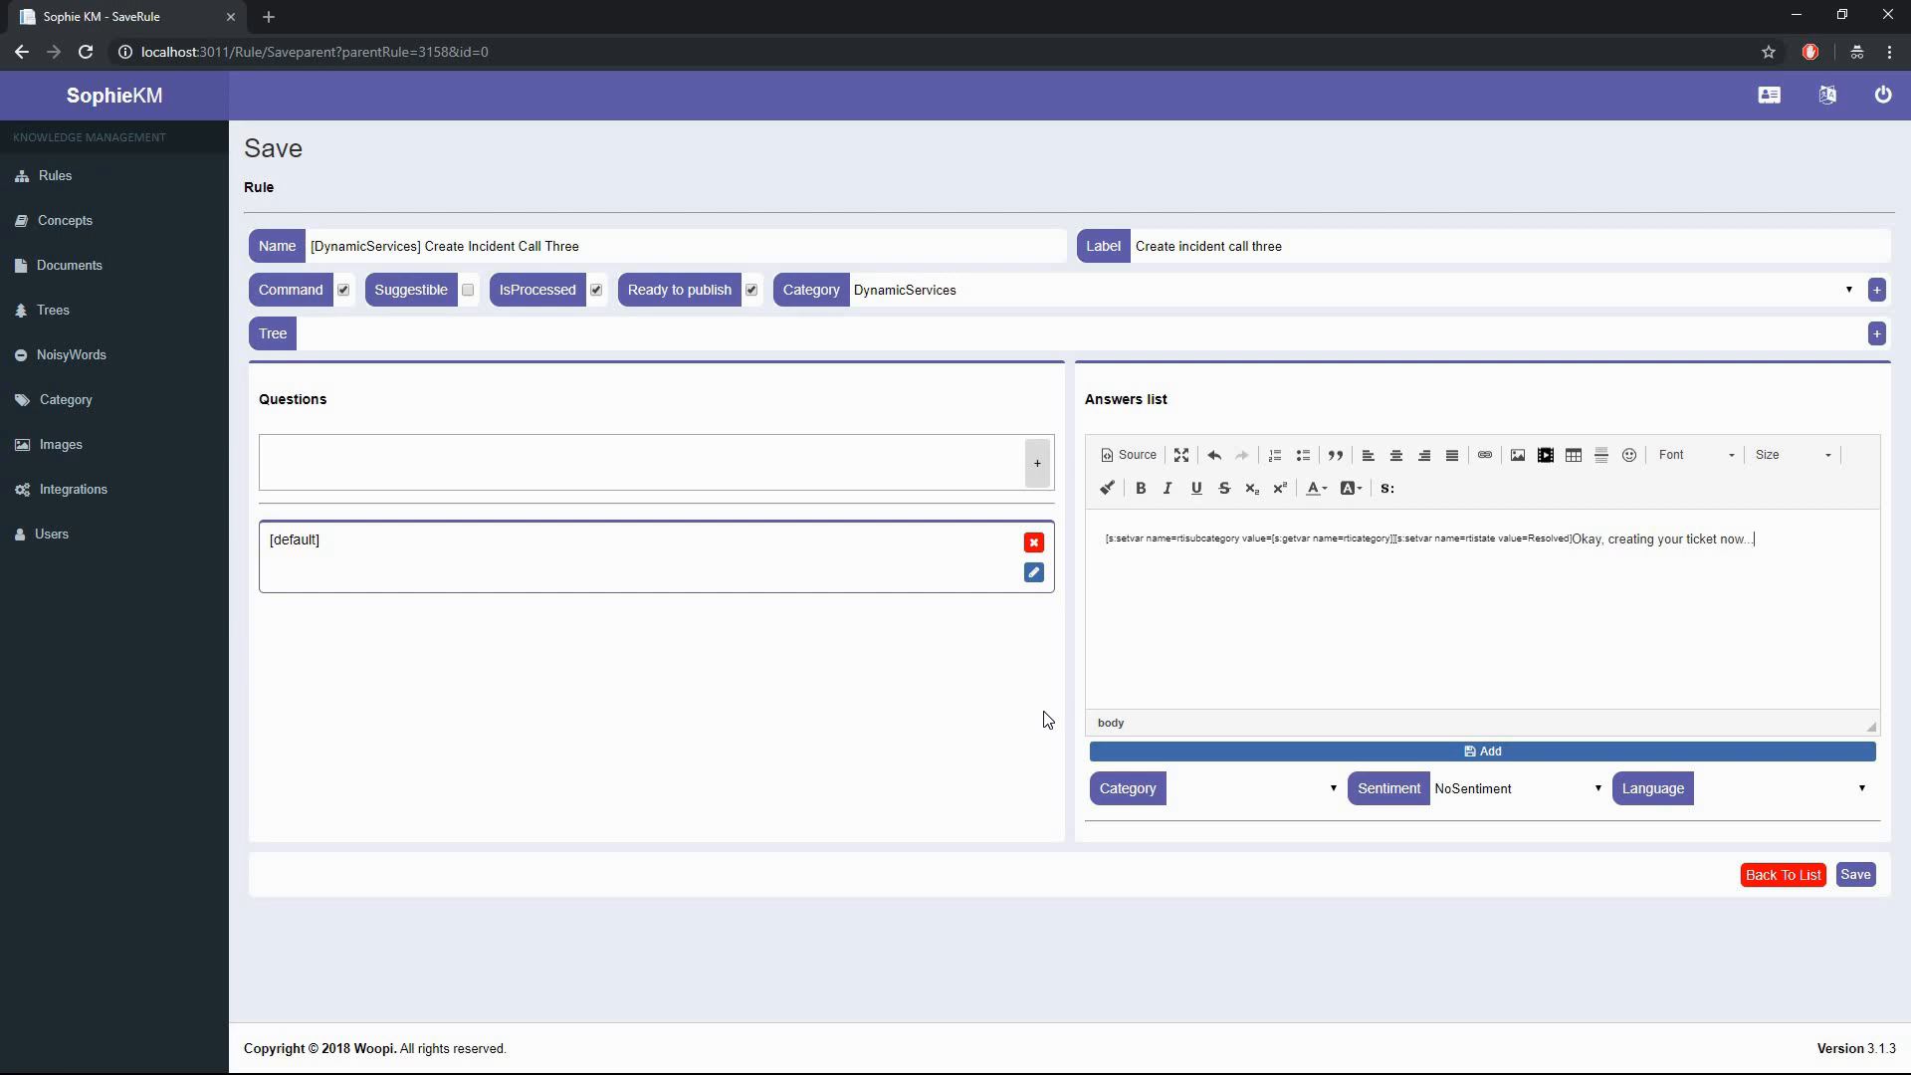
pyautogui.write('t now...')
pyautogui.click(1388, 489)
pyautogui.click(823, 533)
pyautogui.click(826, 779)
pyautogui.click(1041, 717)
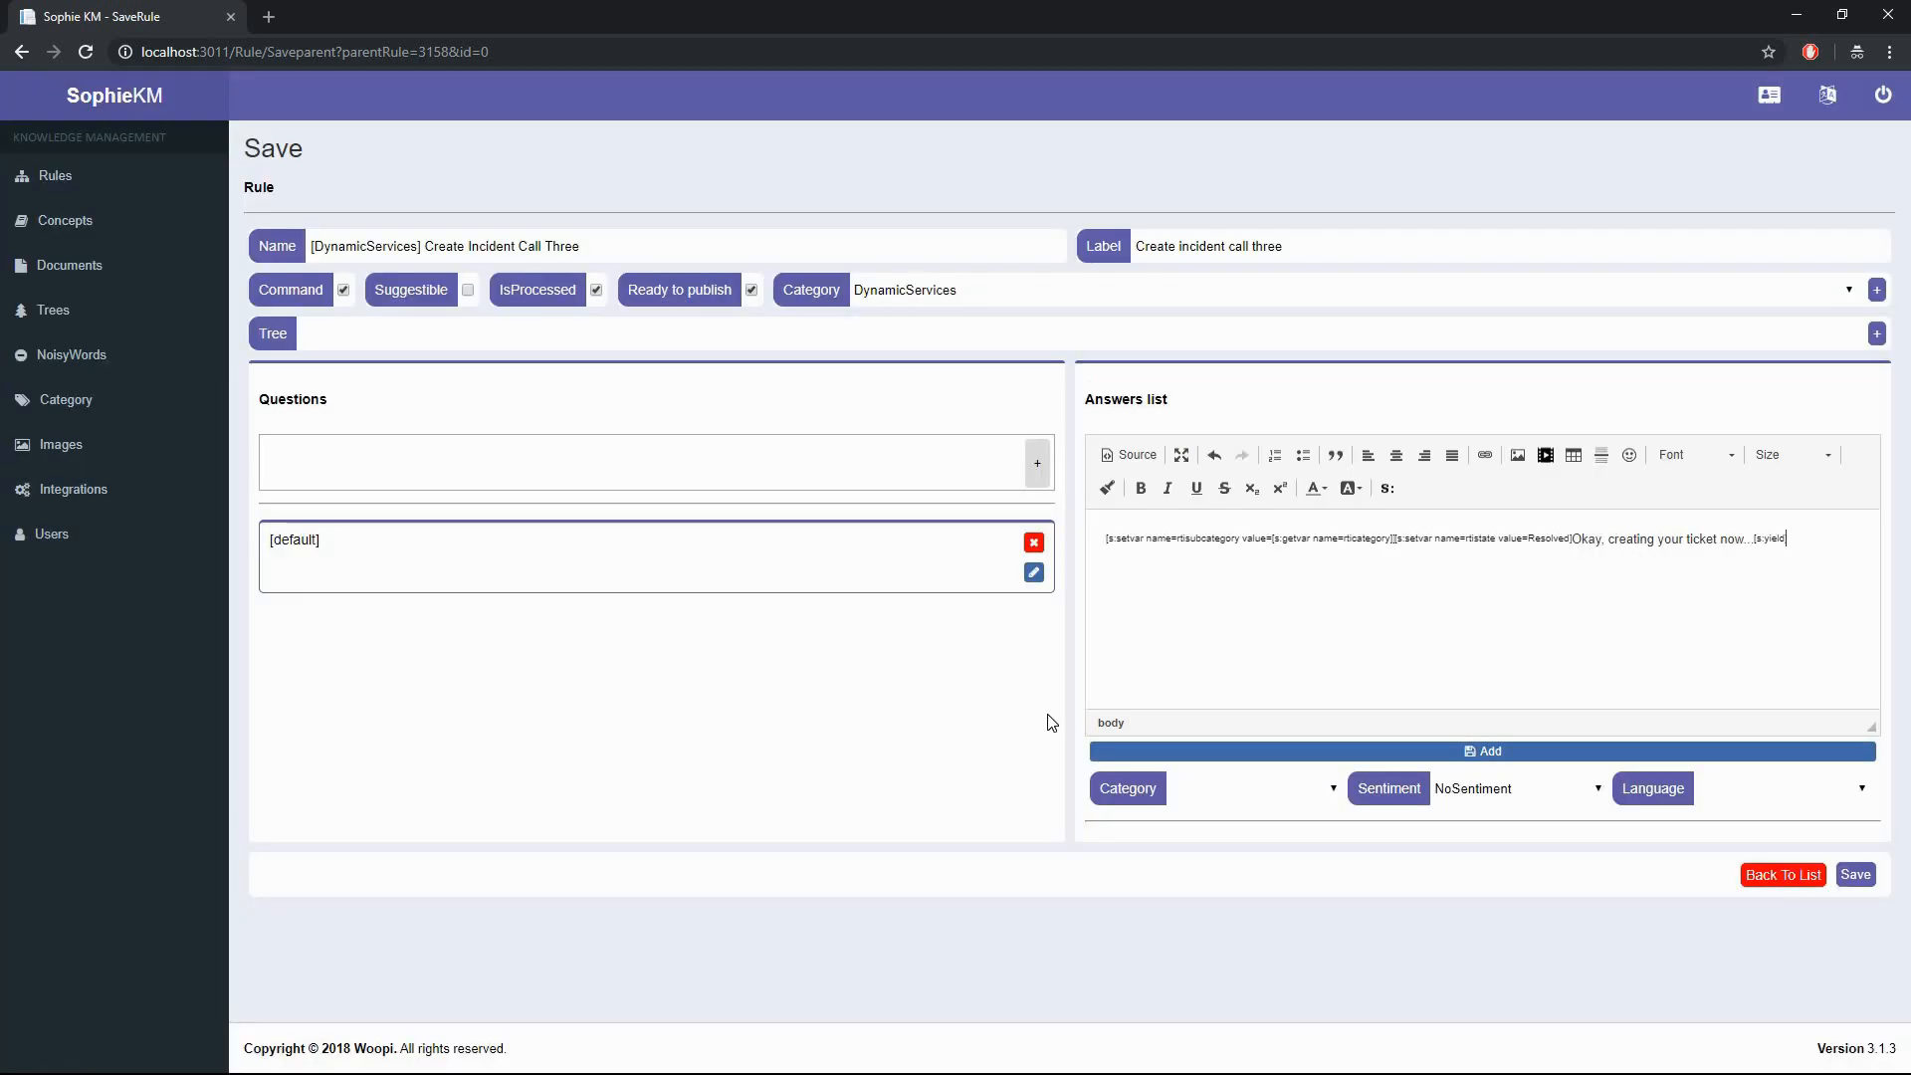
# - Insert the create_ticket integration call, add the answer and save the rule
pyautogui.click(1387, 489)
pyautogui.click(826, 534)
pyautogui.click(873, 640)
pyautogui.click(851, 538)
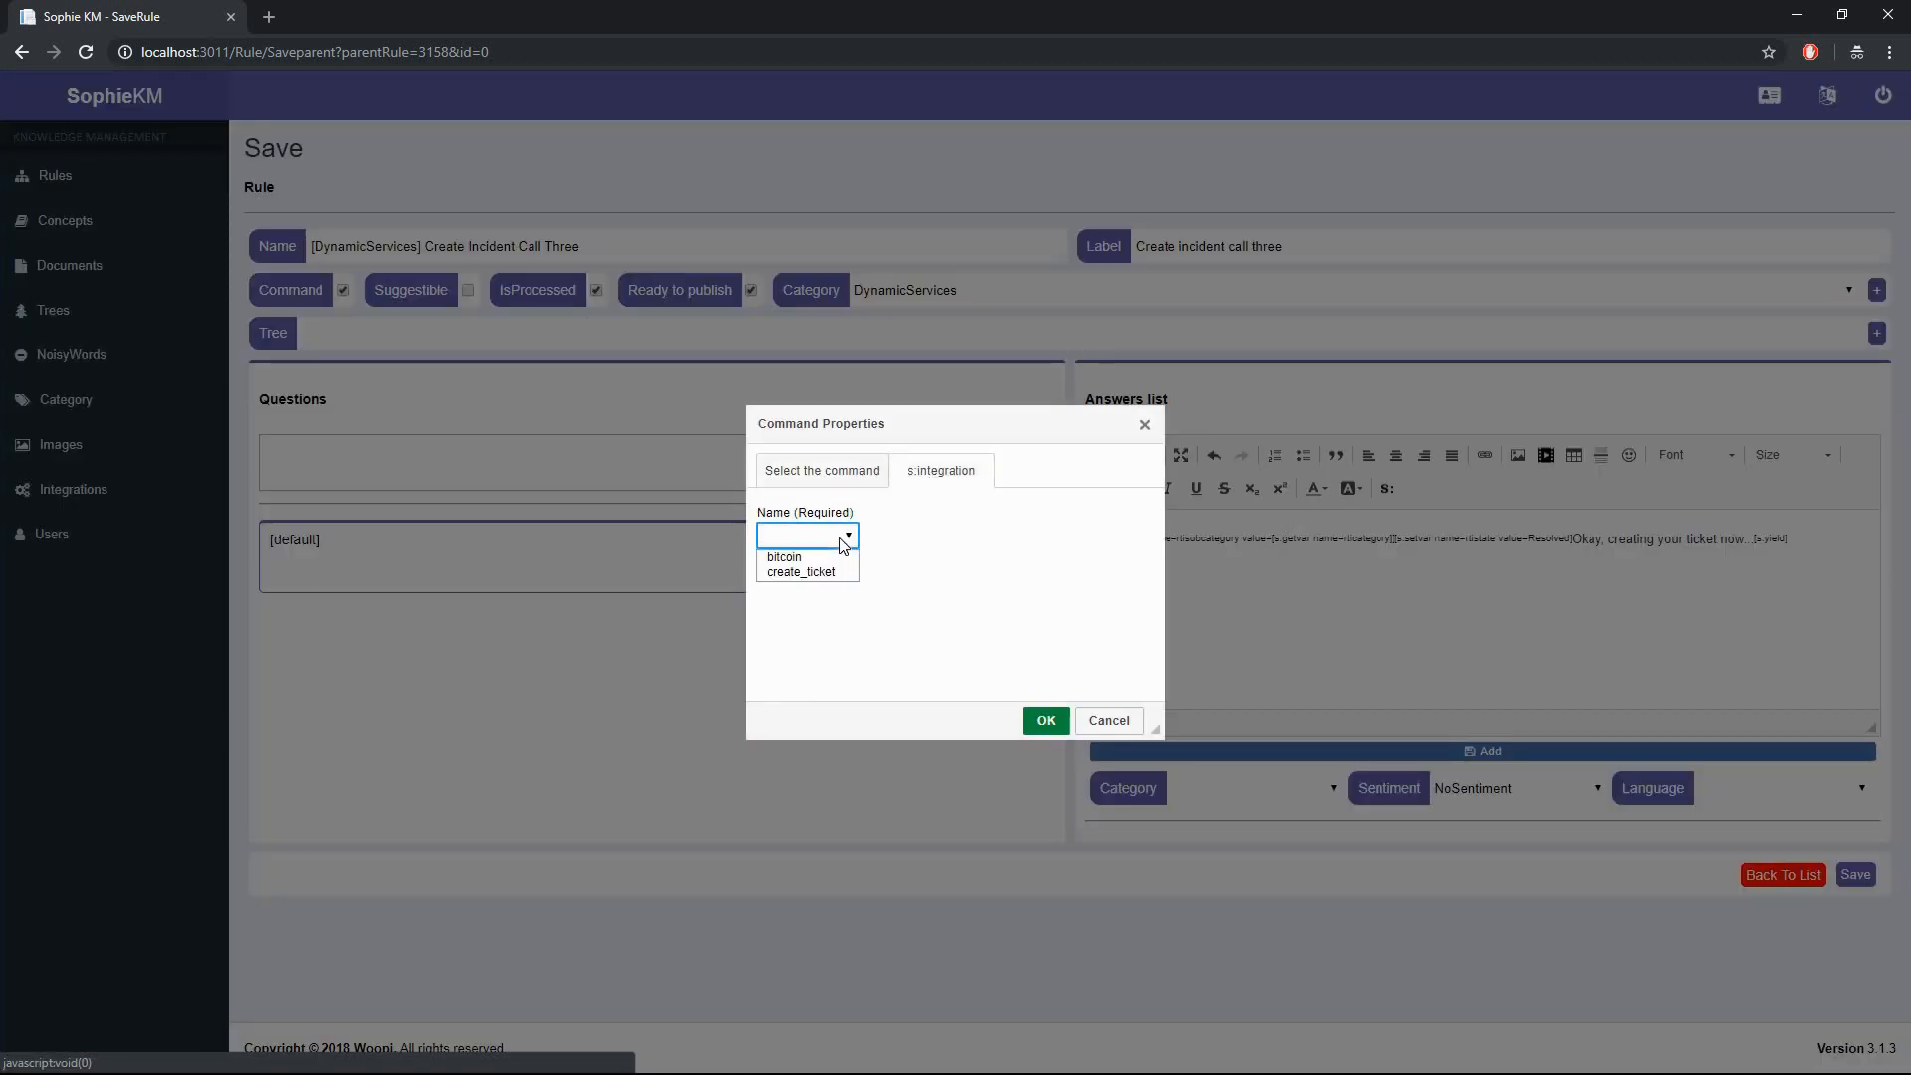
pyautogui.click(808, 578)
pyautogui.click(1042, 721)
pyautogui.click(1178, 754)
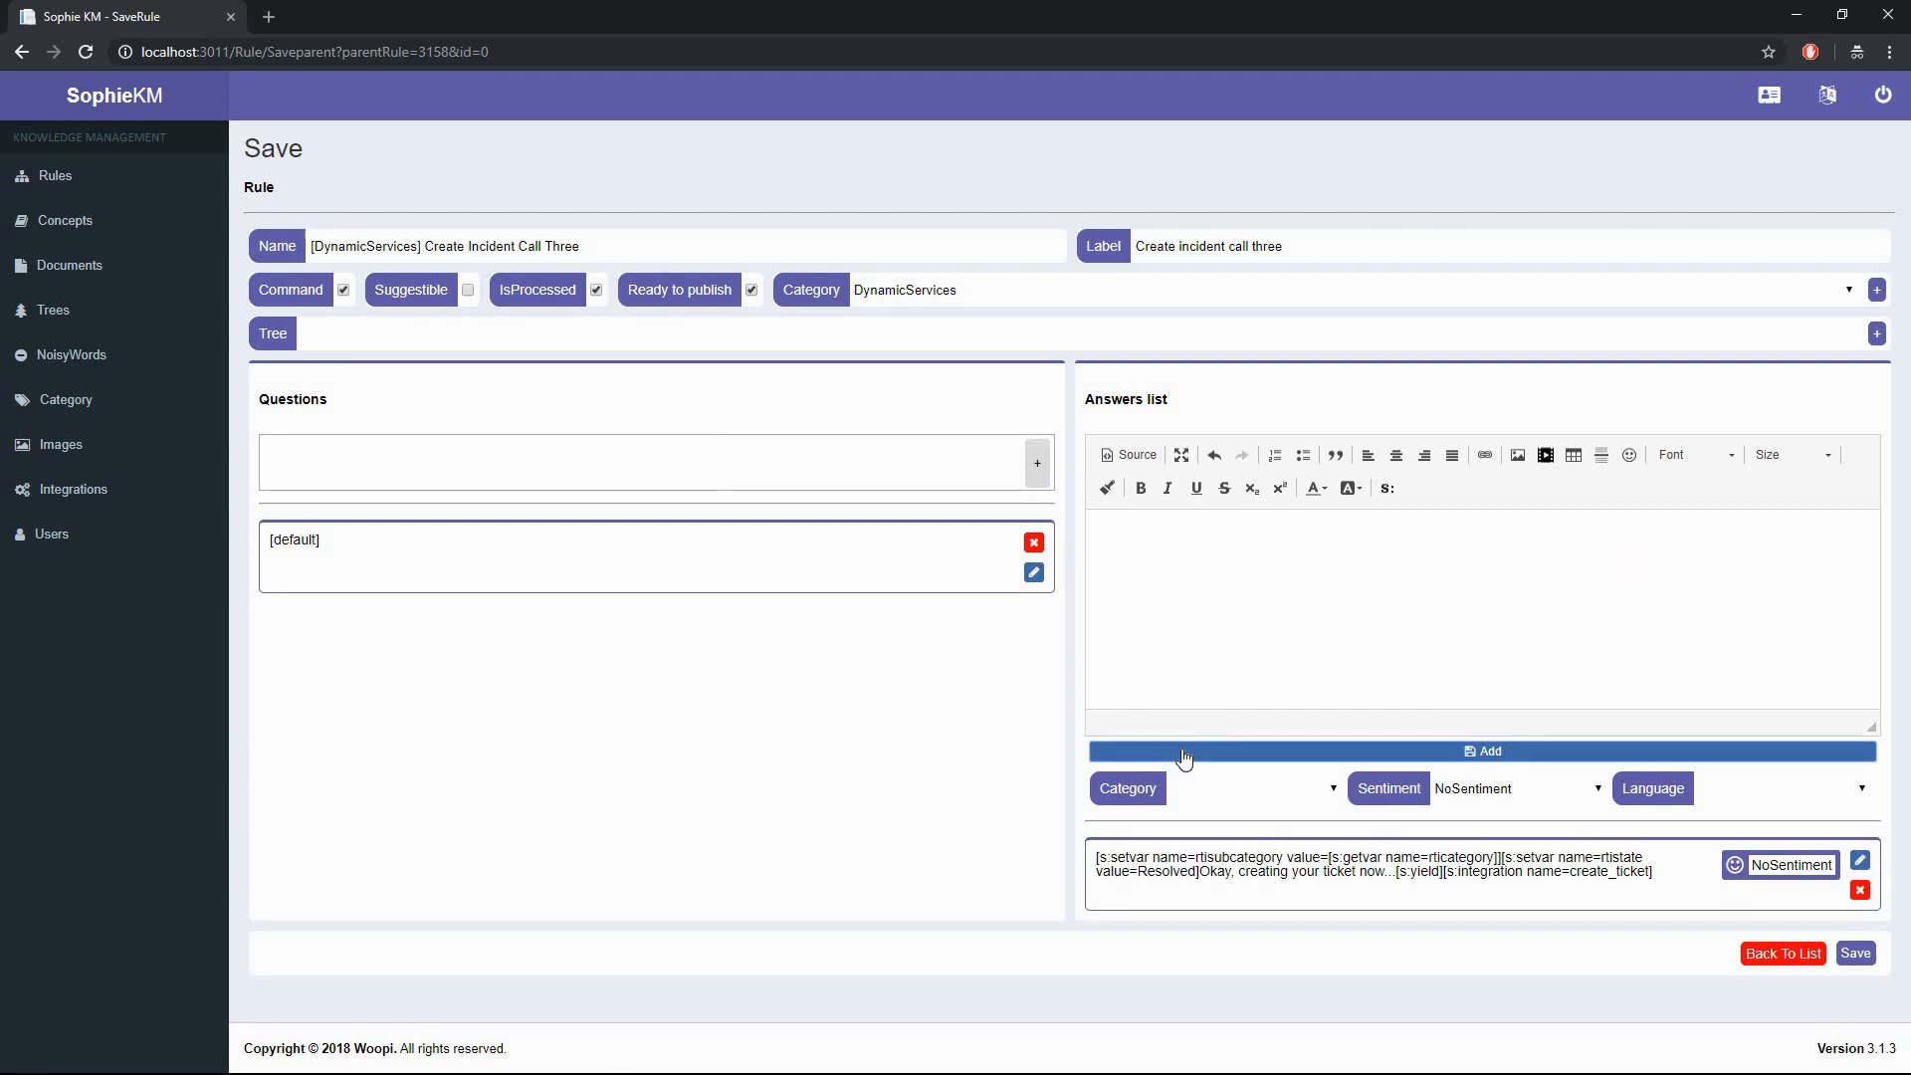
pyautogui.click(1856, 957)
pyautogui.click(329, 486)
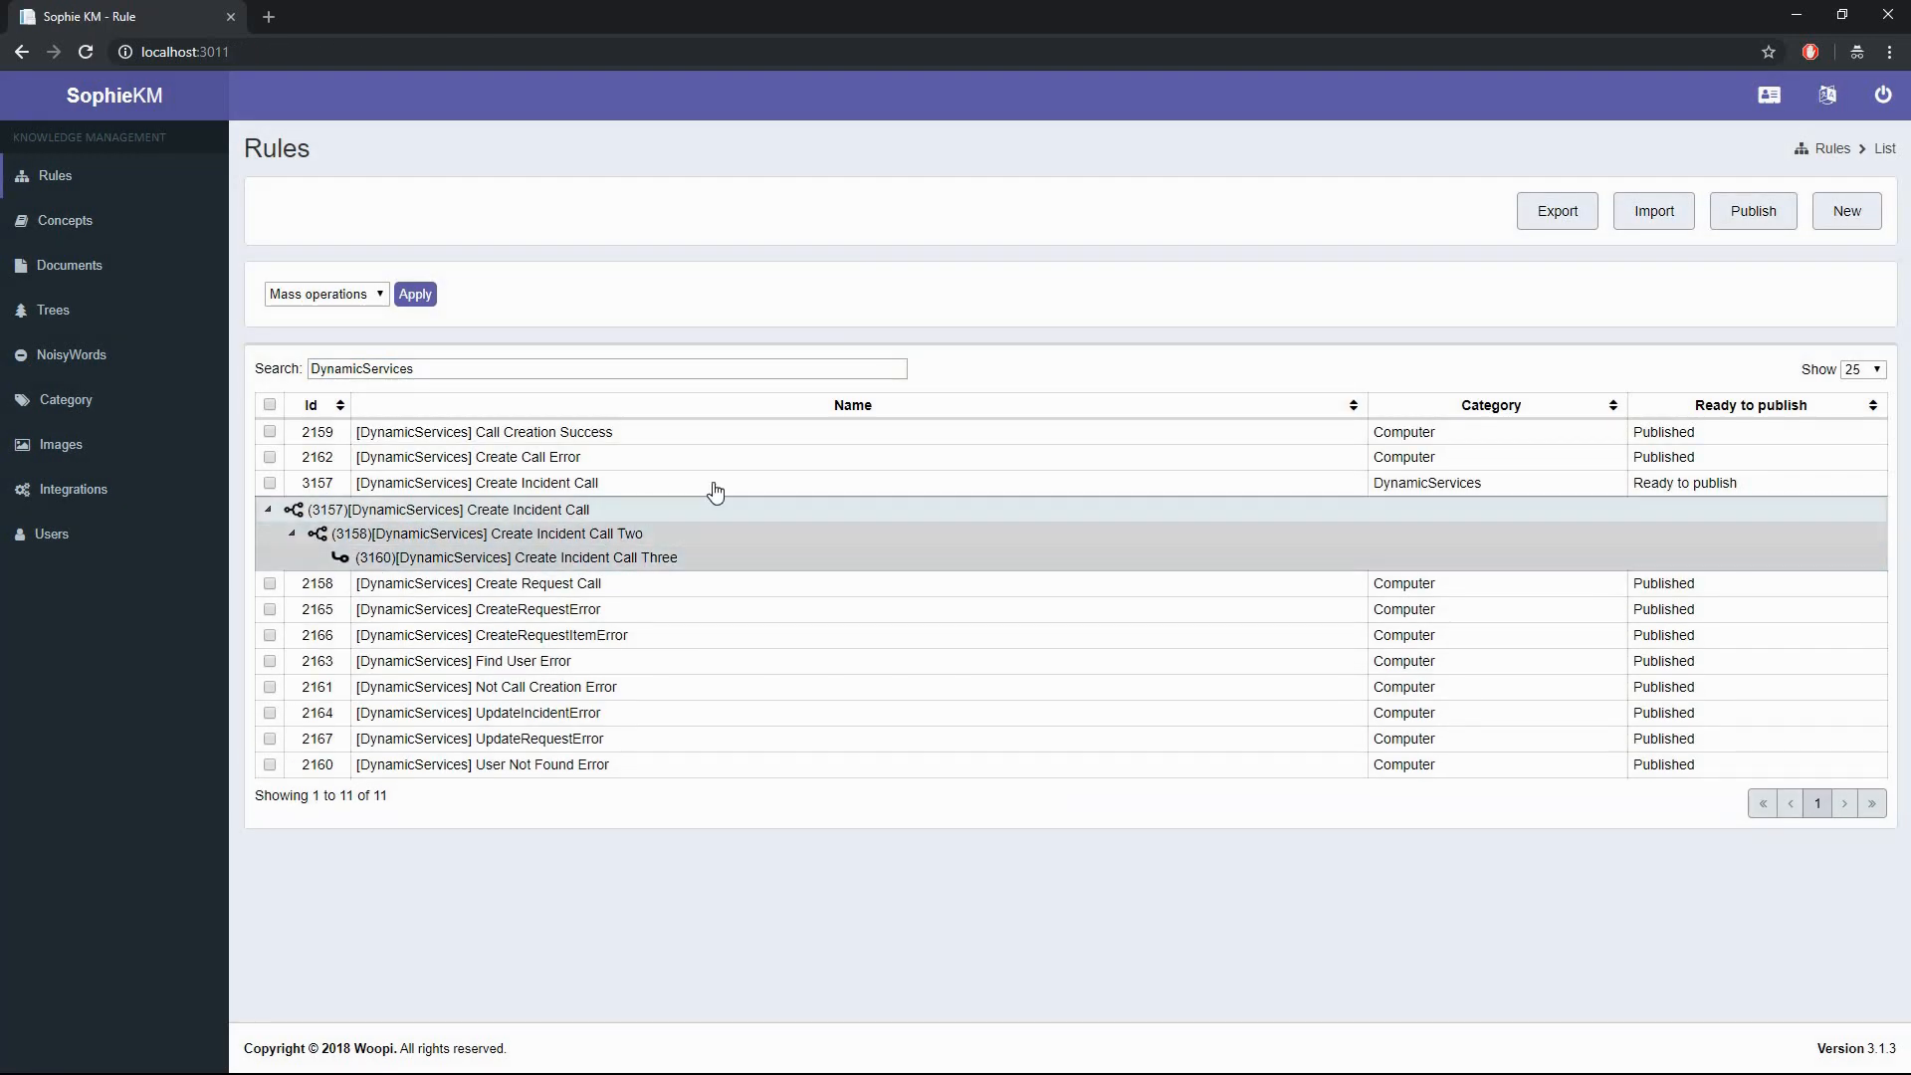
# - Publish the Rules list, confirm, and dismiss the success message
pyautogui.click(1732, 221)
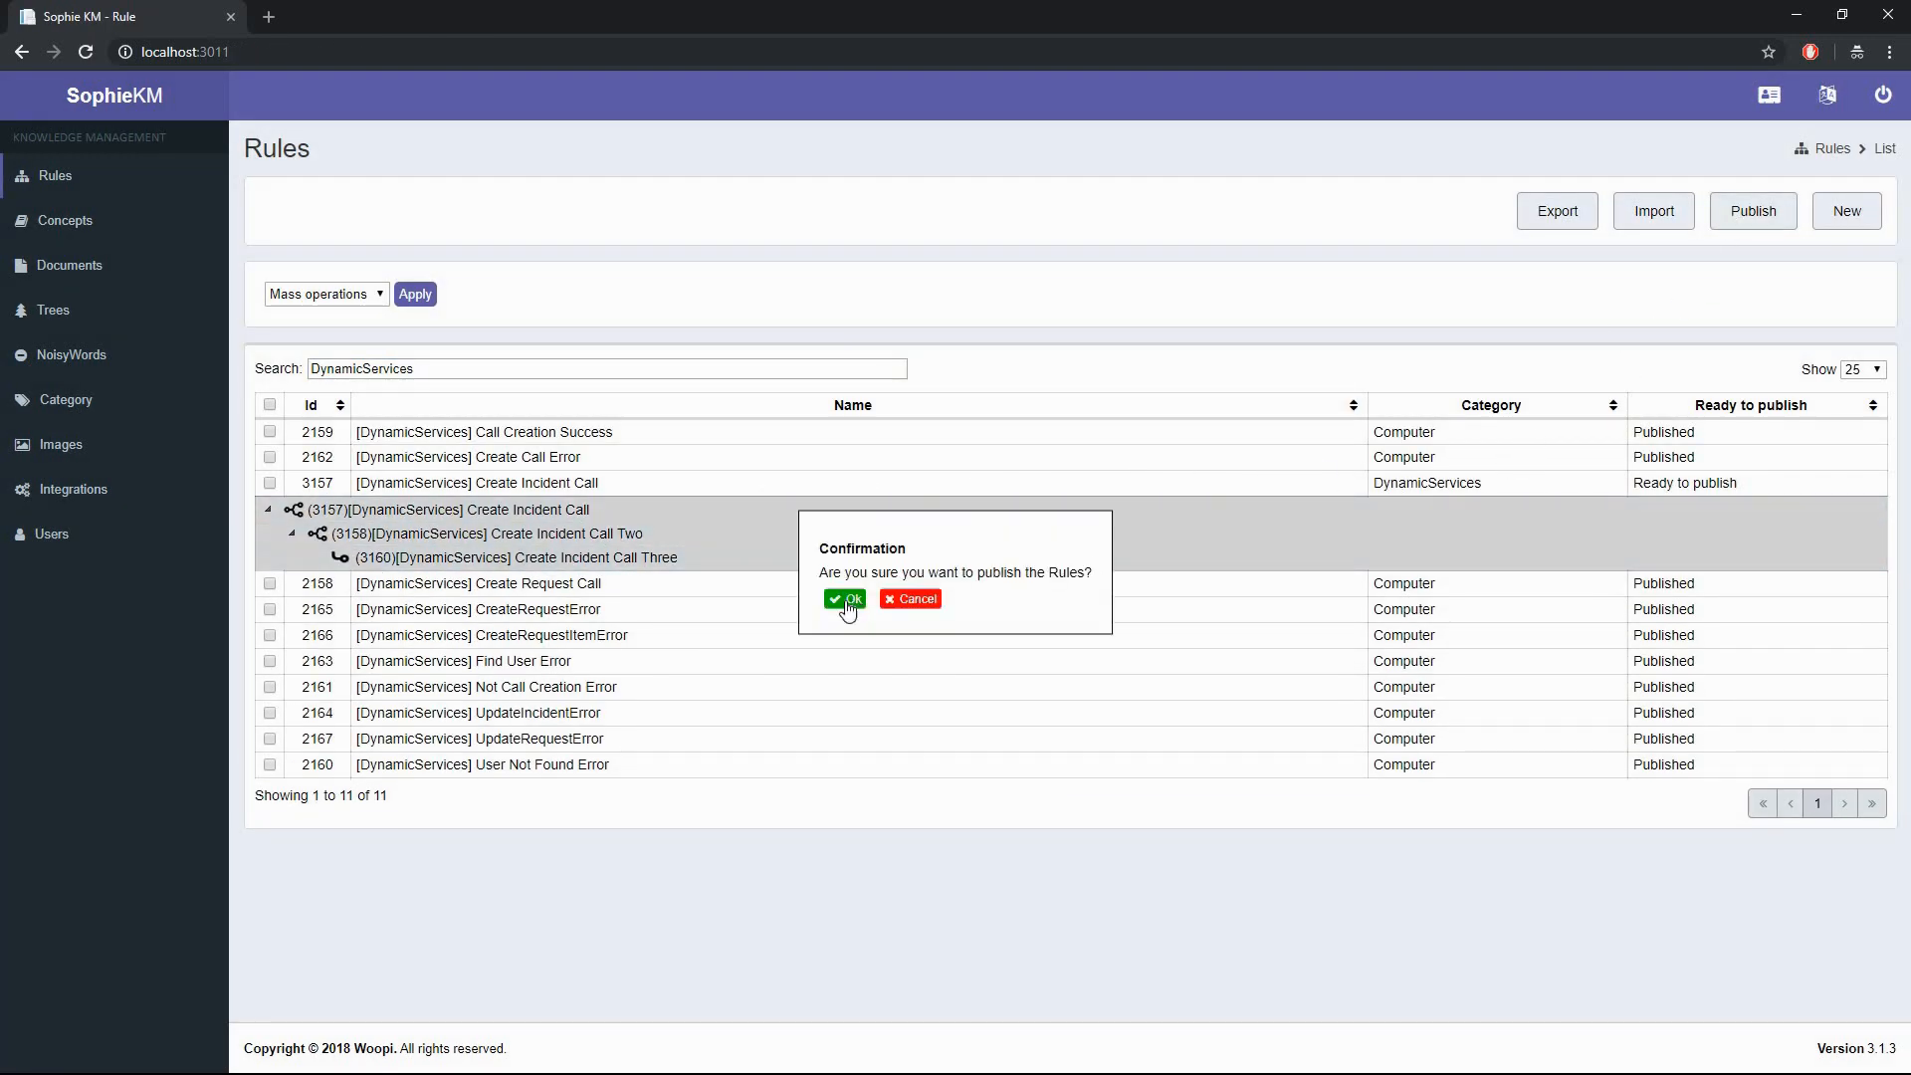
pyautogui.click(846, 602)
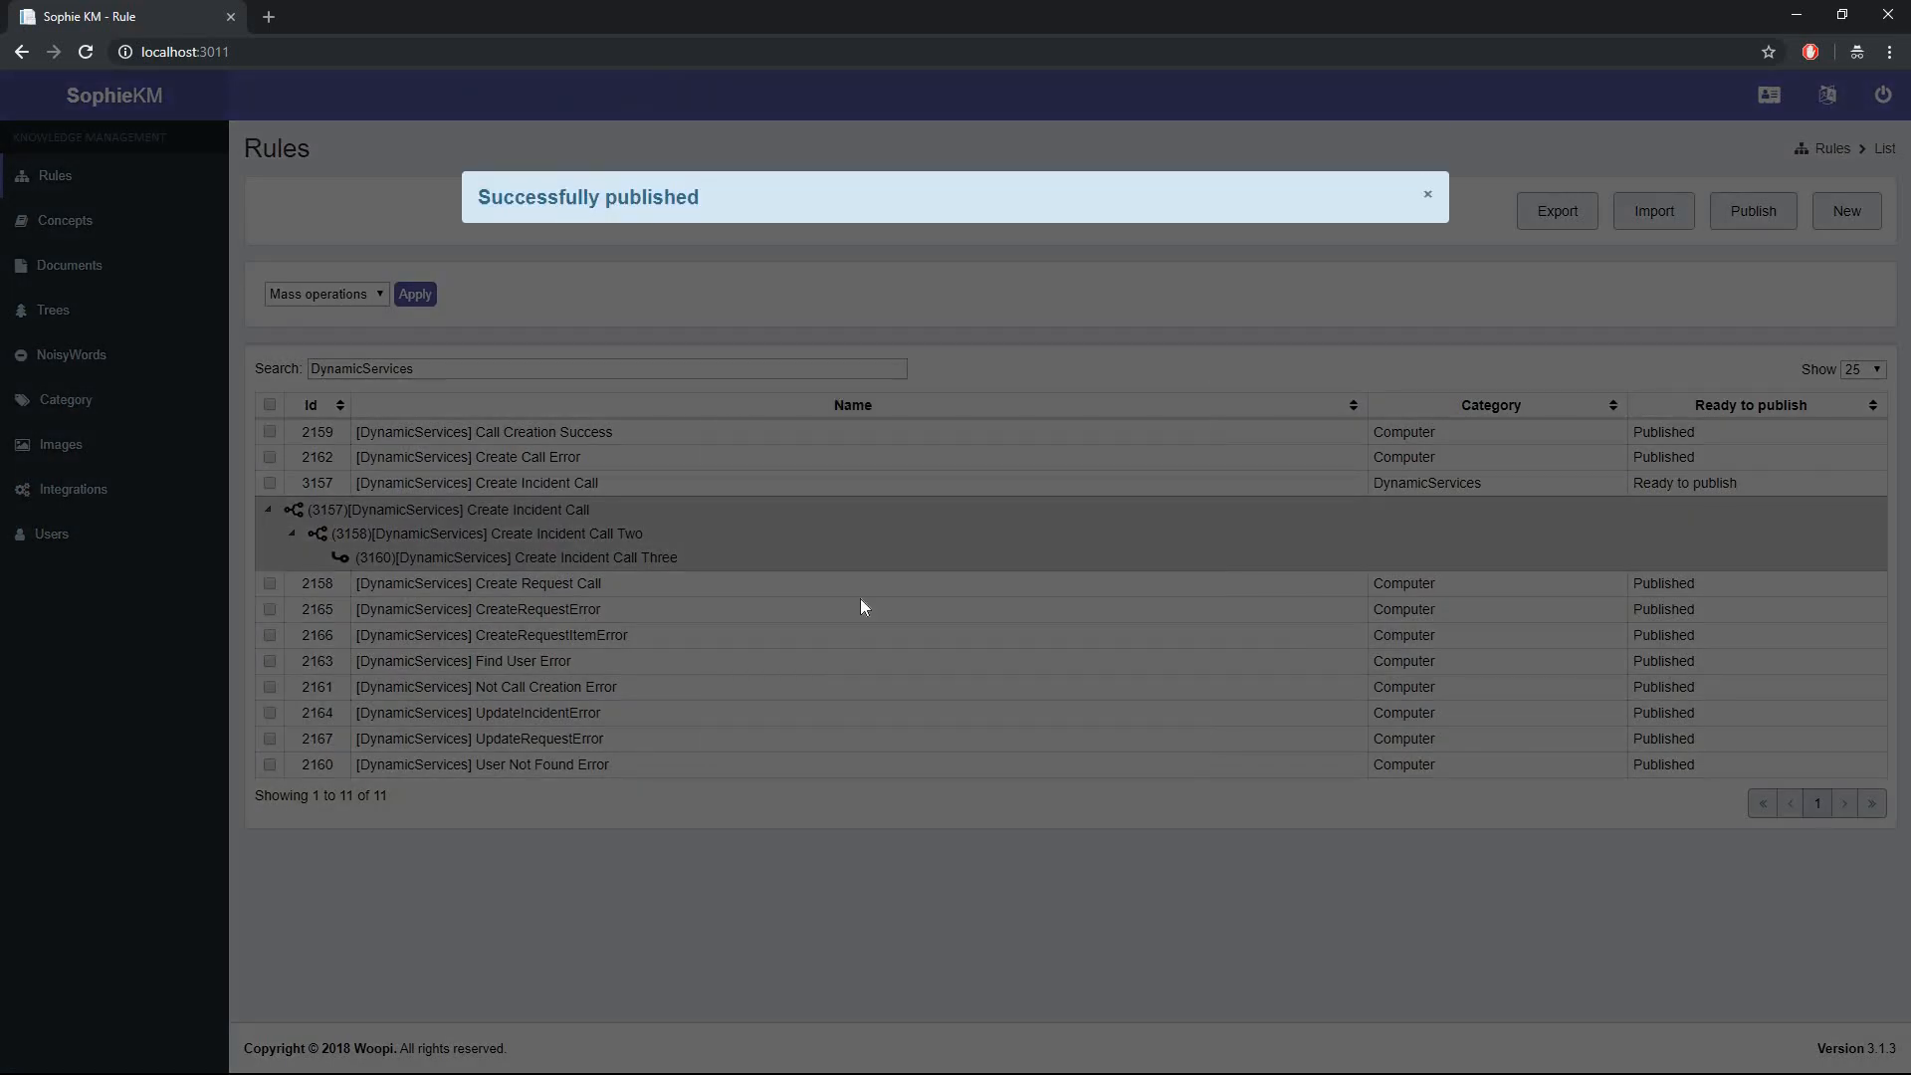
pyautogui.click(1426, 195)
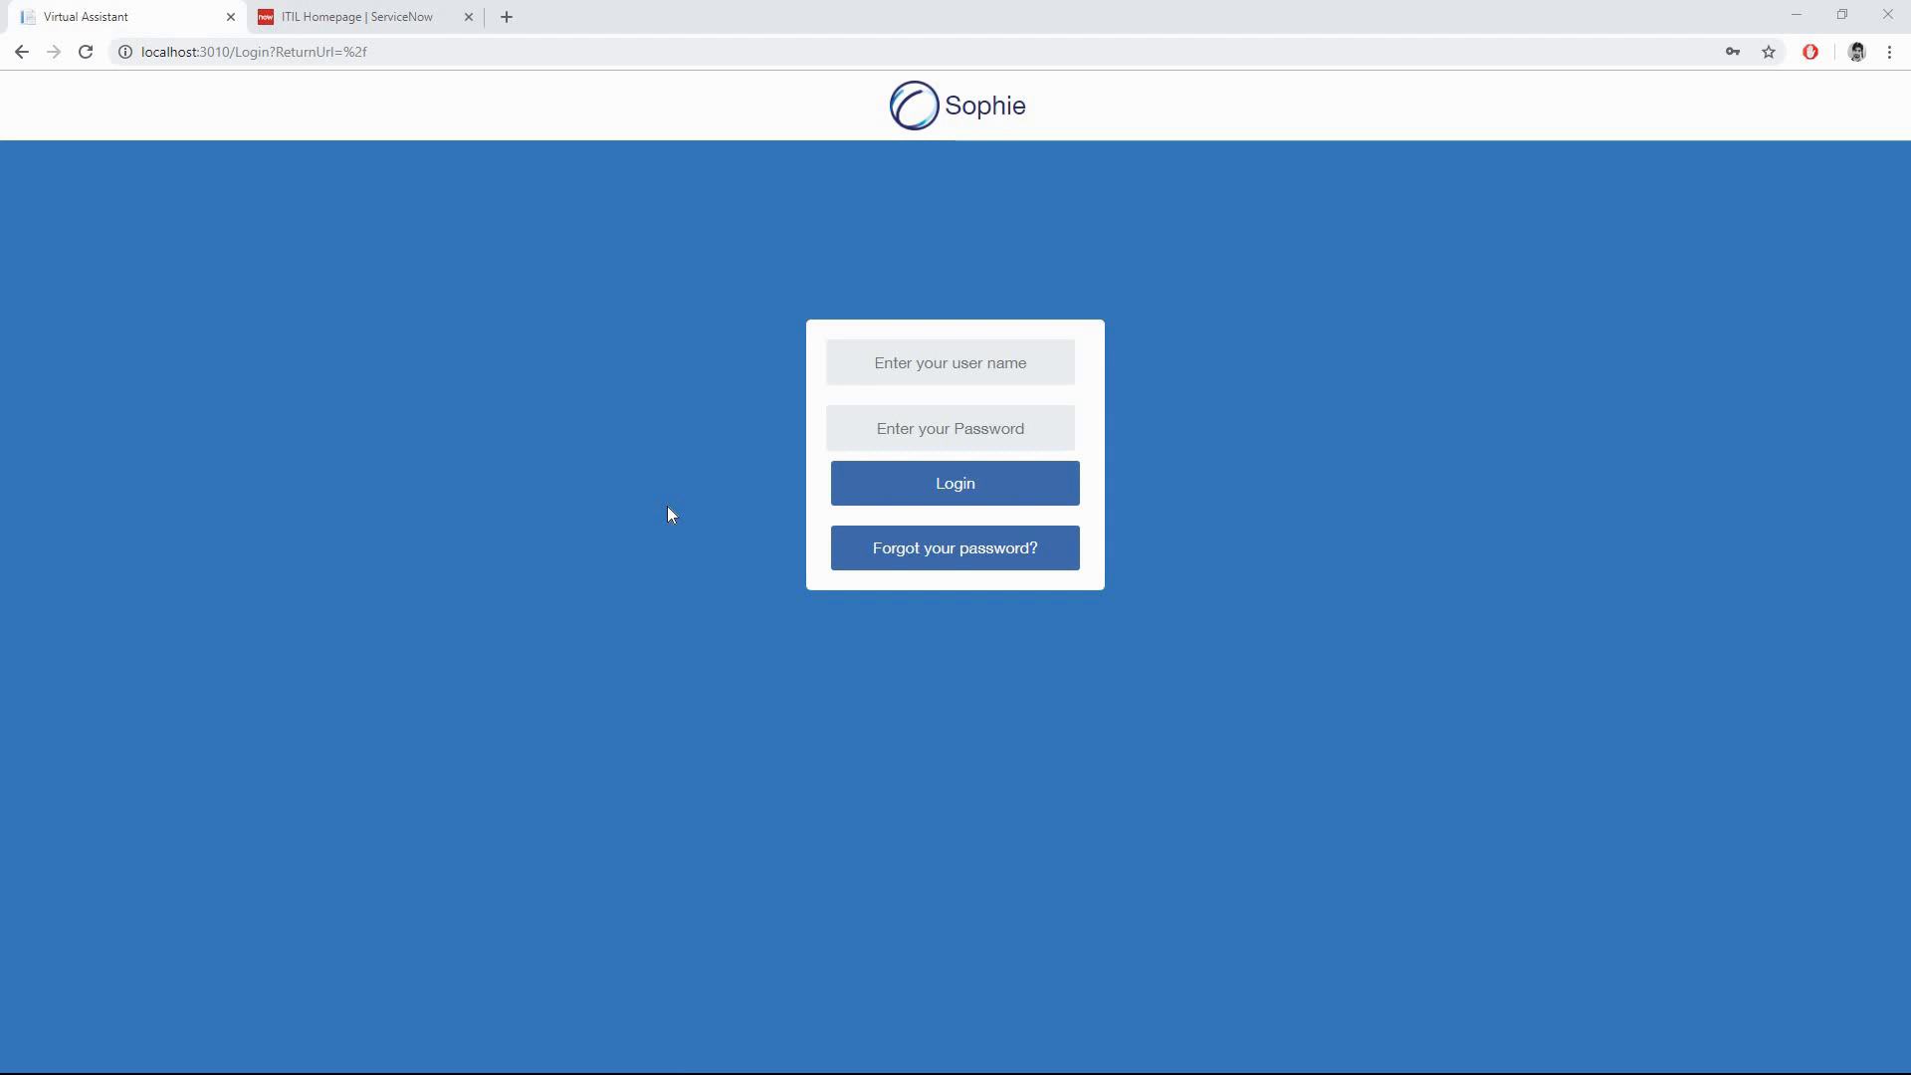
# - Log in to Sophie Virtual Assistant with the integration user name and password
pyautogui.click(896, 364)
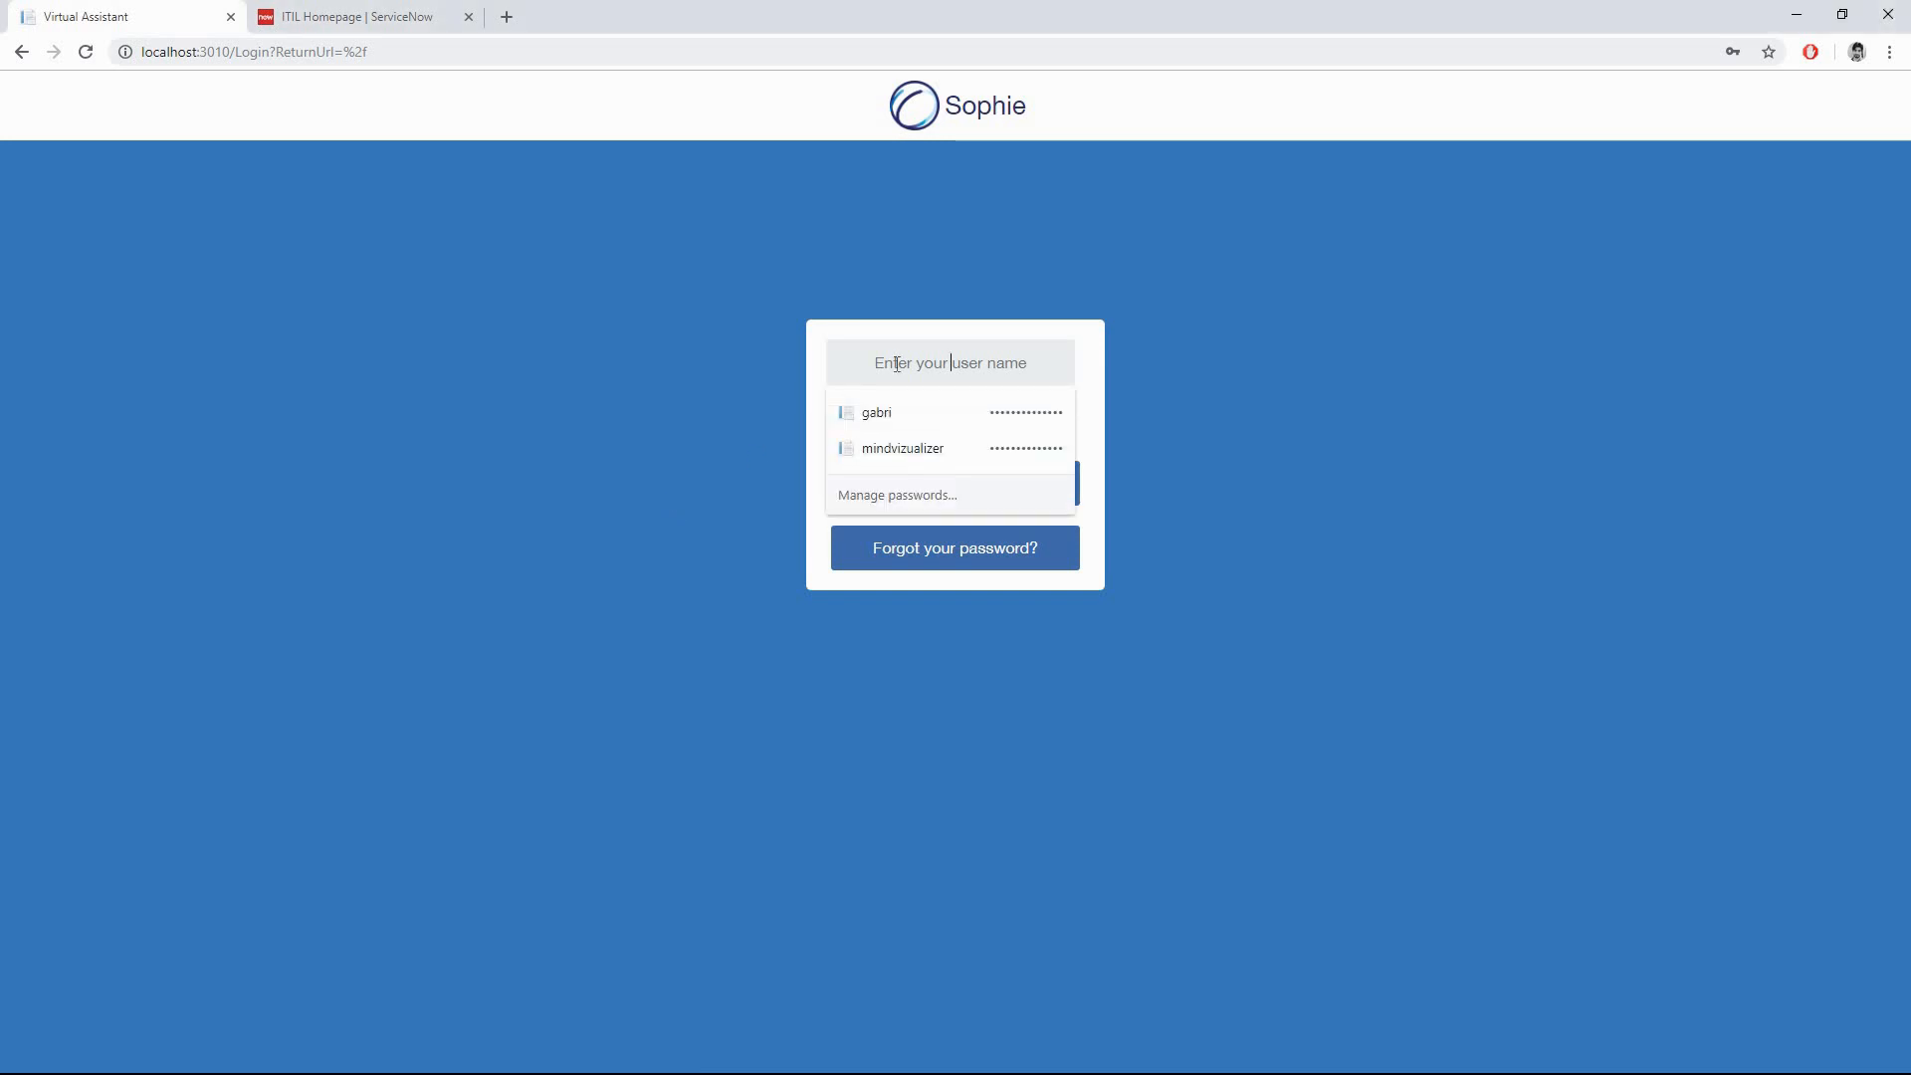
pyautogui.write('sophie-int')
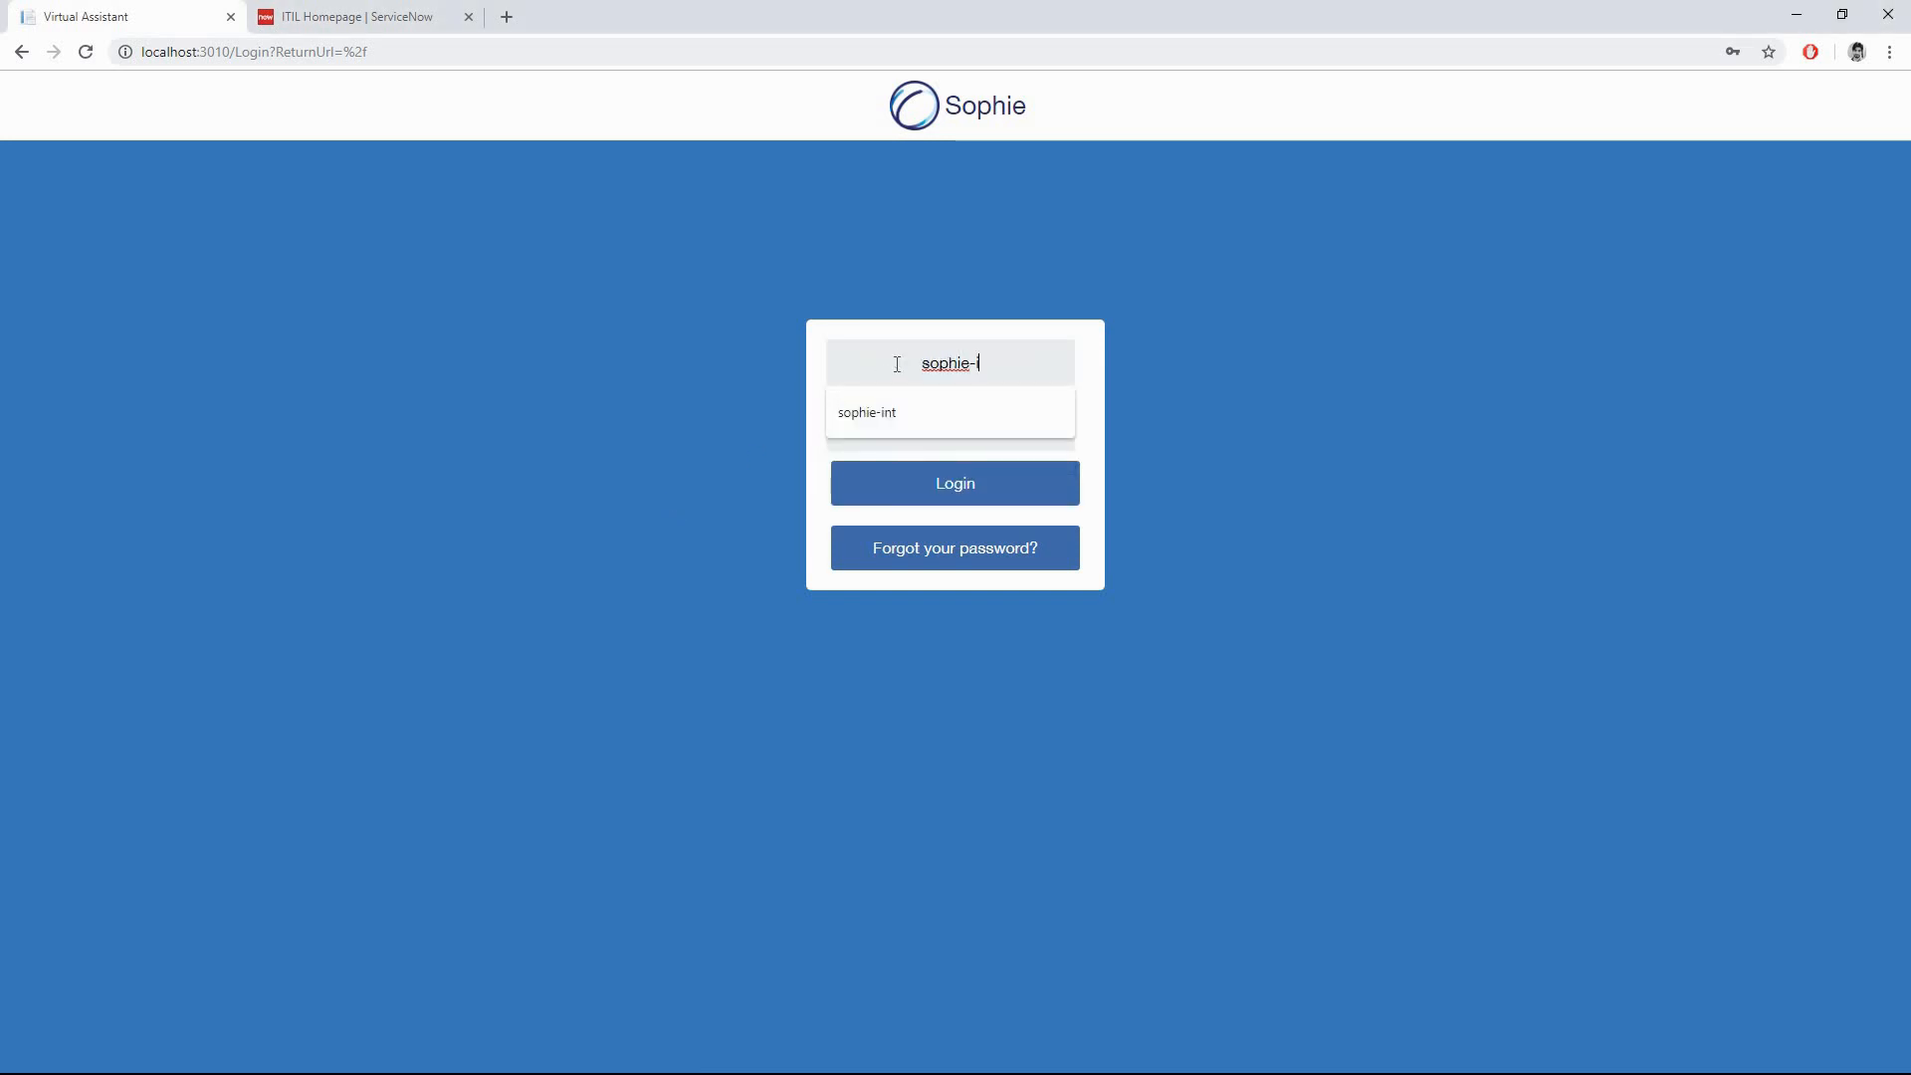
pyautogui.press('Tab')
pyautogui.write('*')
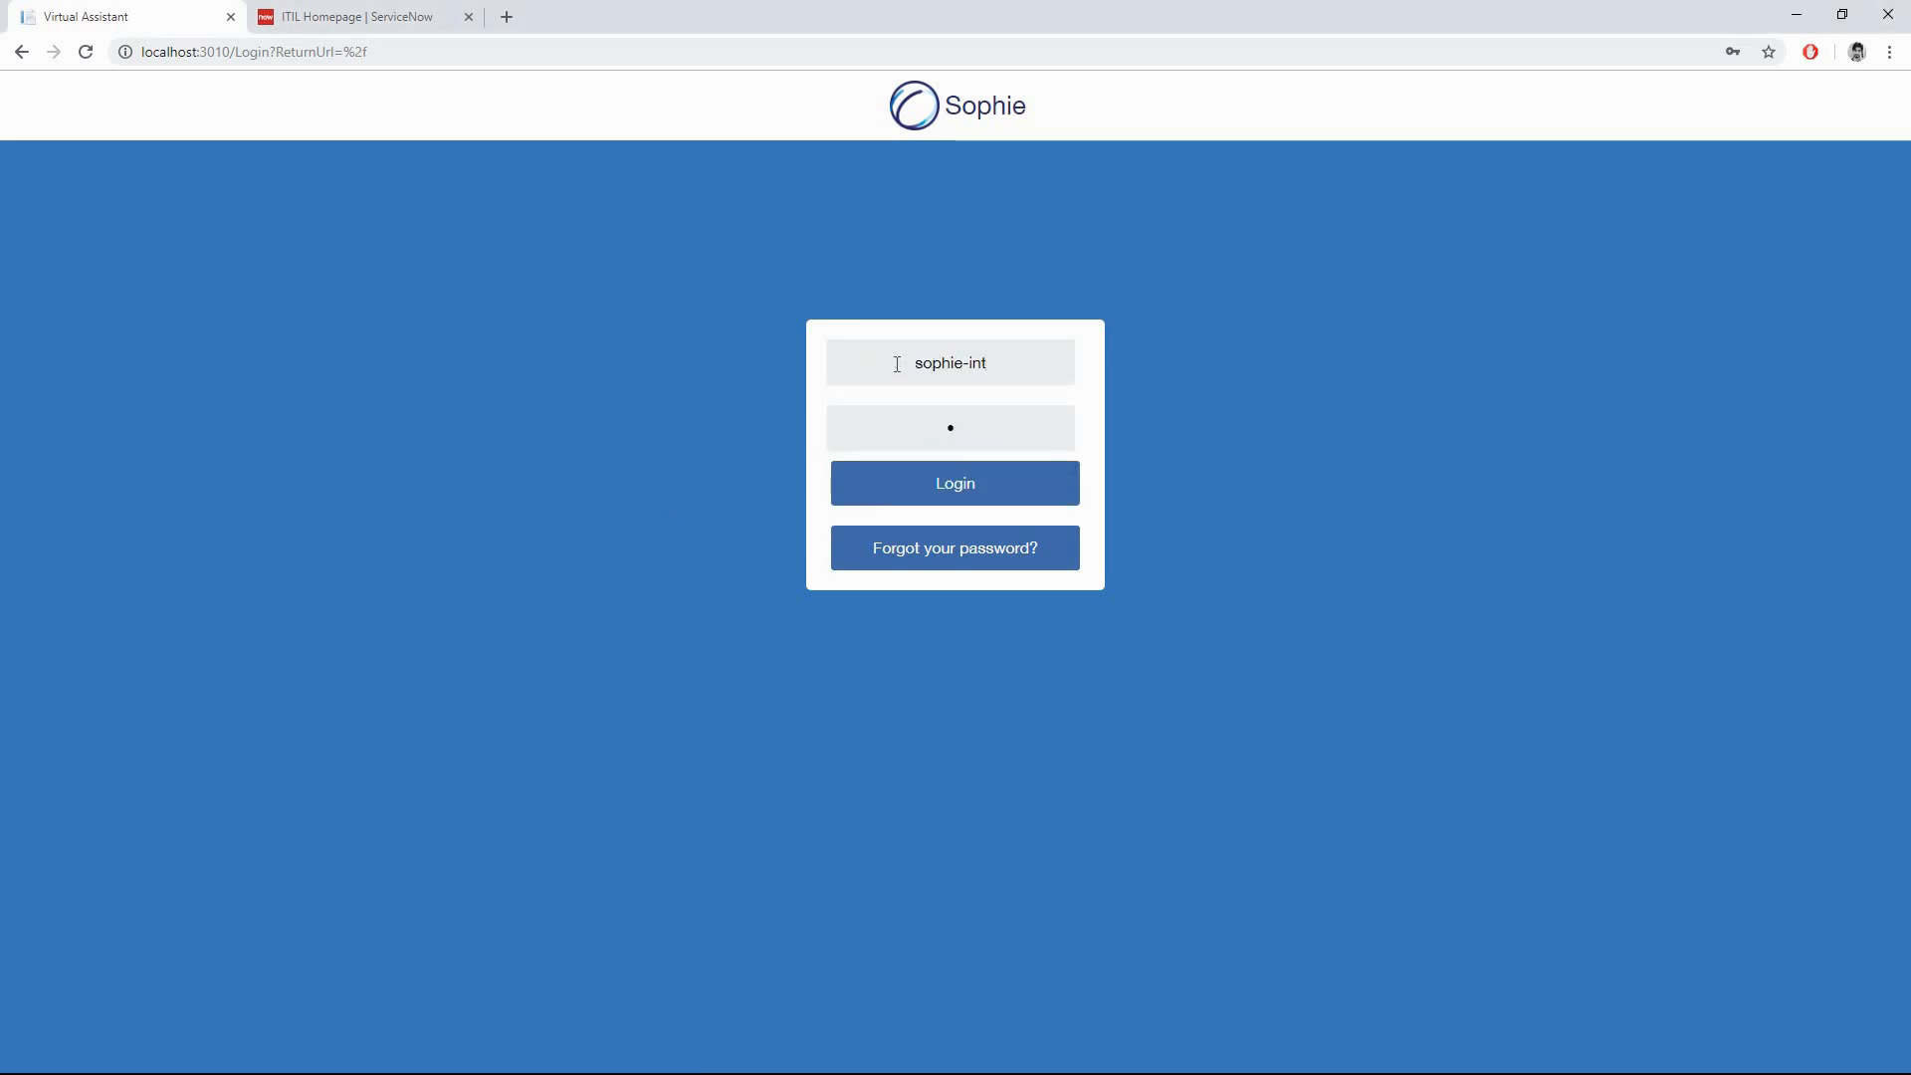
pyautogui.write('*******')
pyautogui.press('Return')
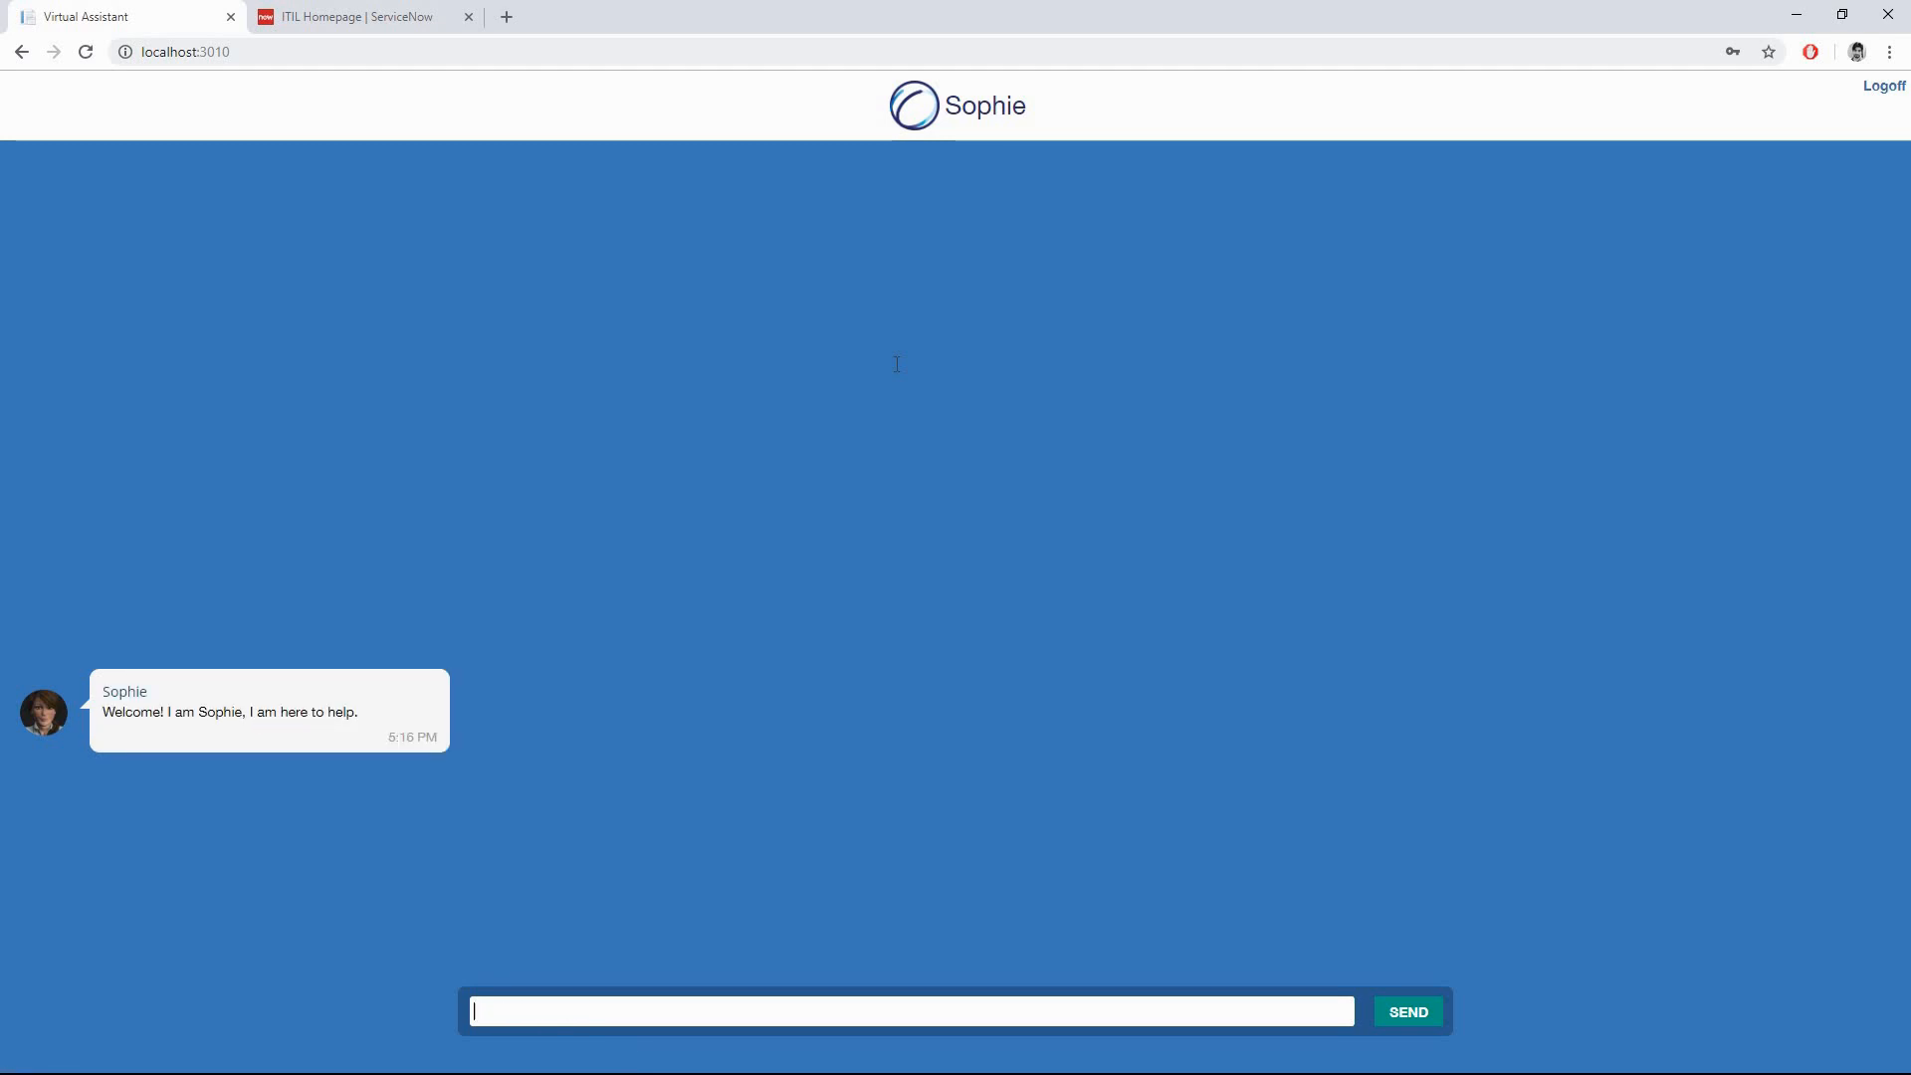
# - Request 'open incident', describe 'I have a problem with my mouse', answer Hardware, and read the ticket number
pyautogui.write('open in')
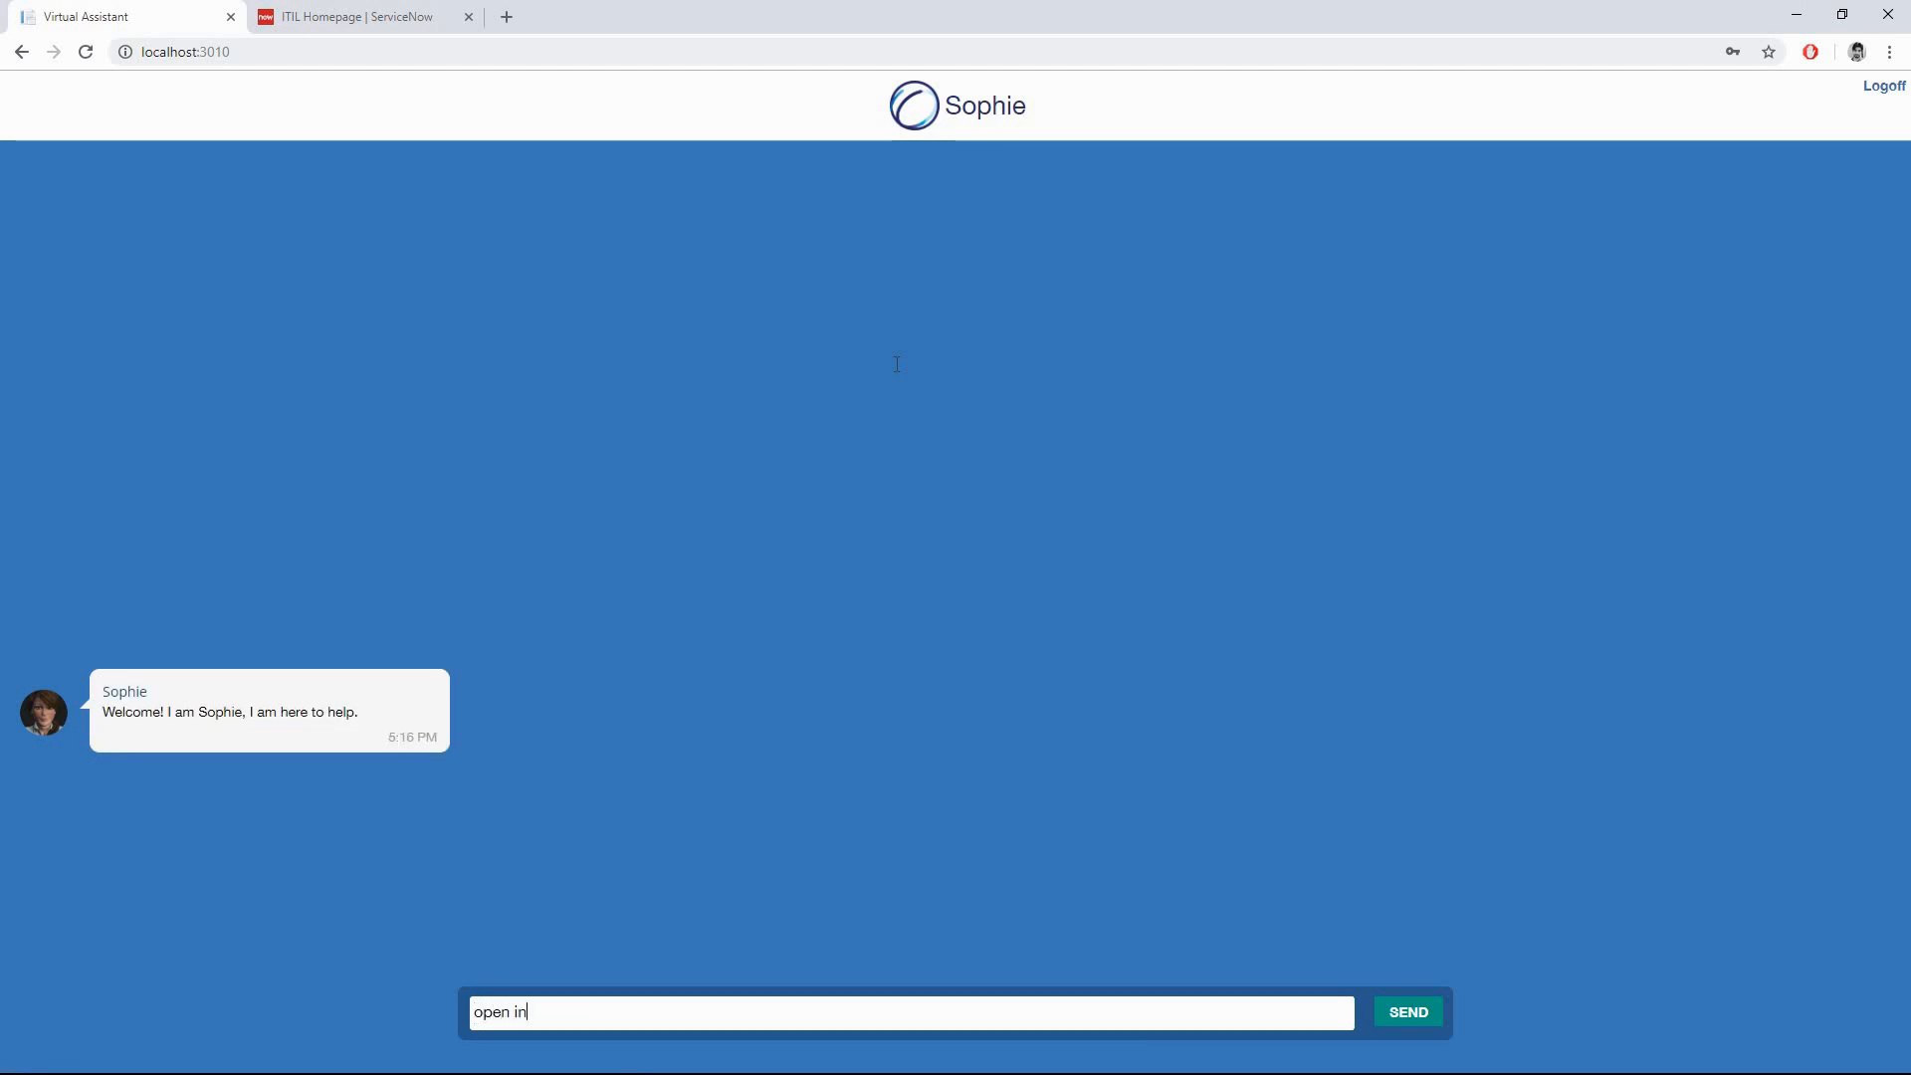
pyautogui.write('cident')
pyautogui.press('Return')
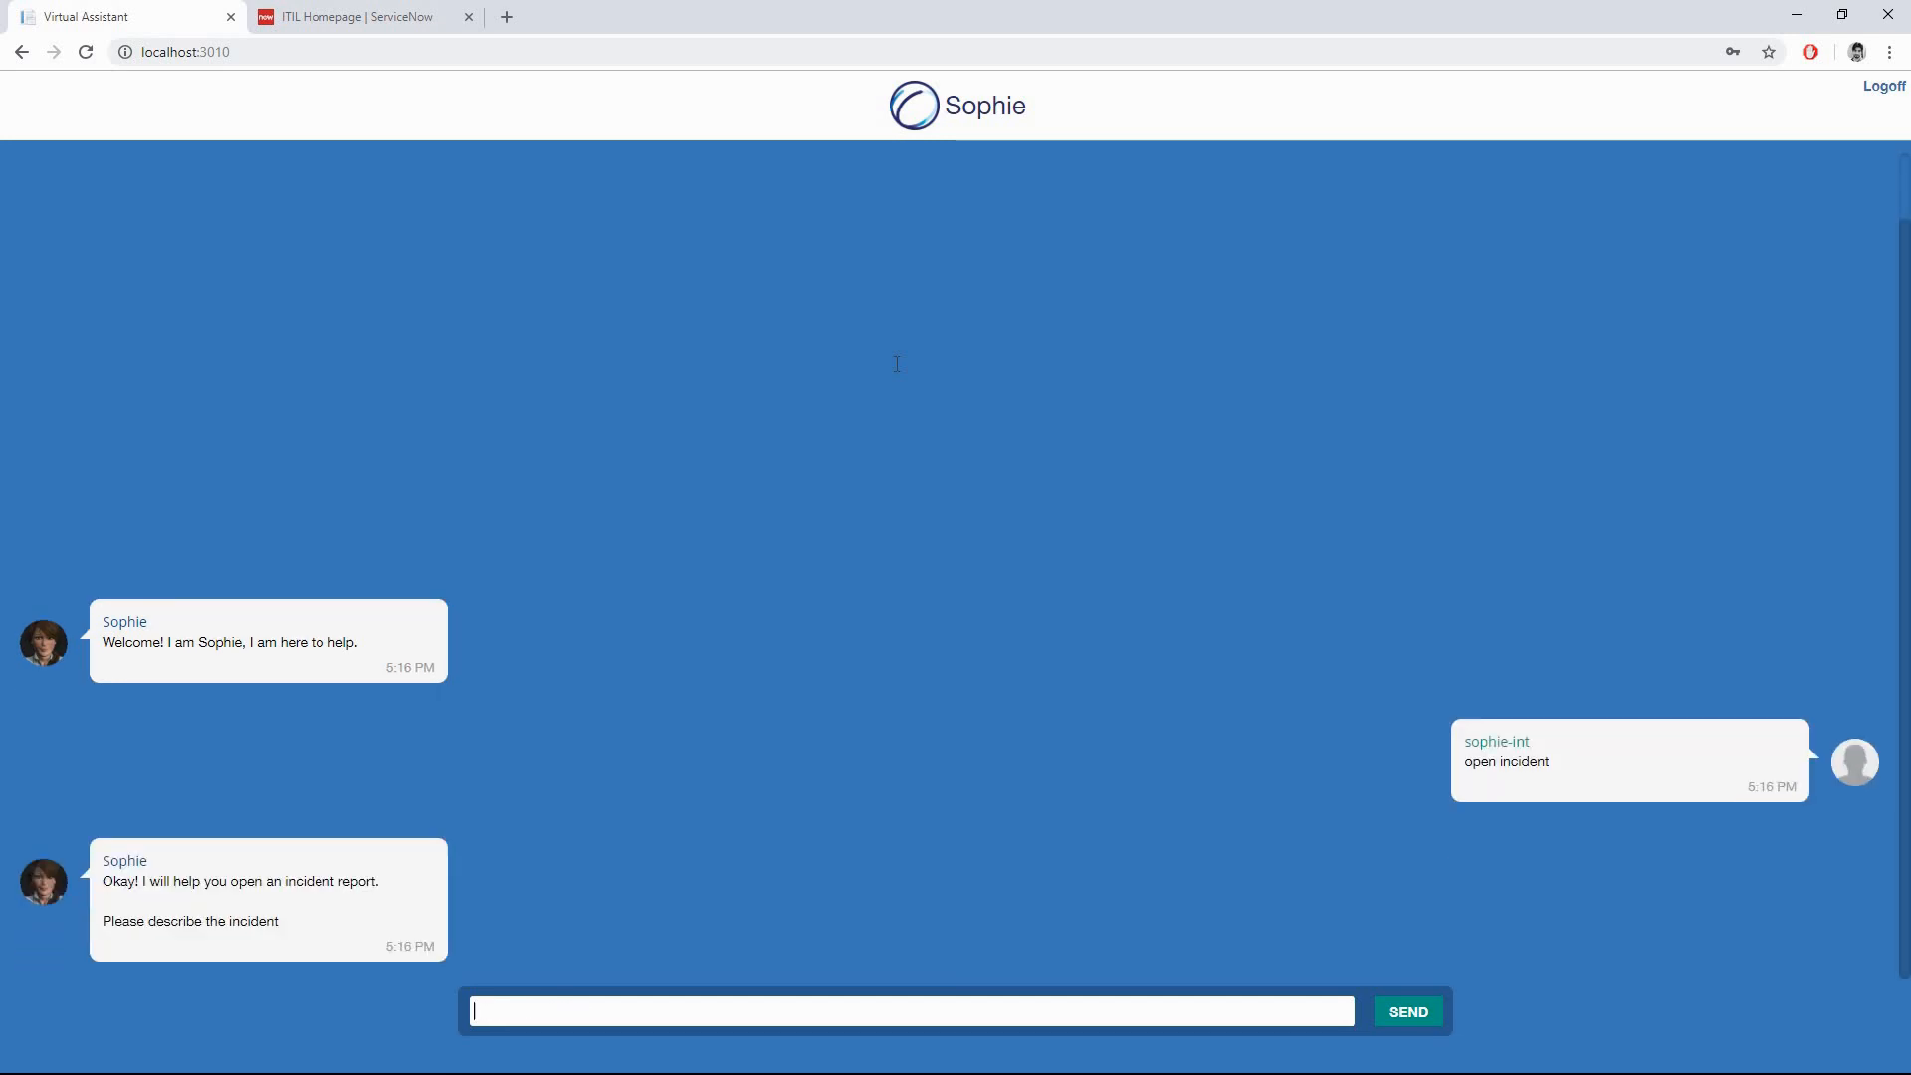
pyautogui.write('I have a pro')
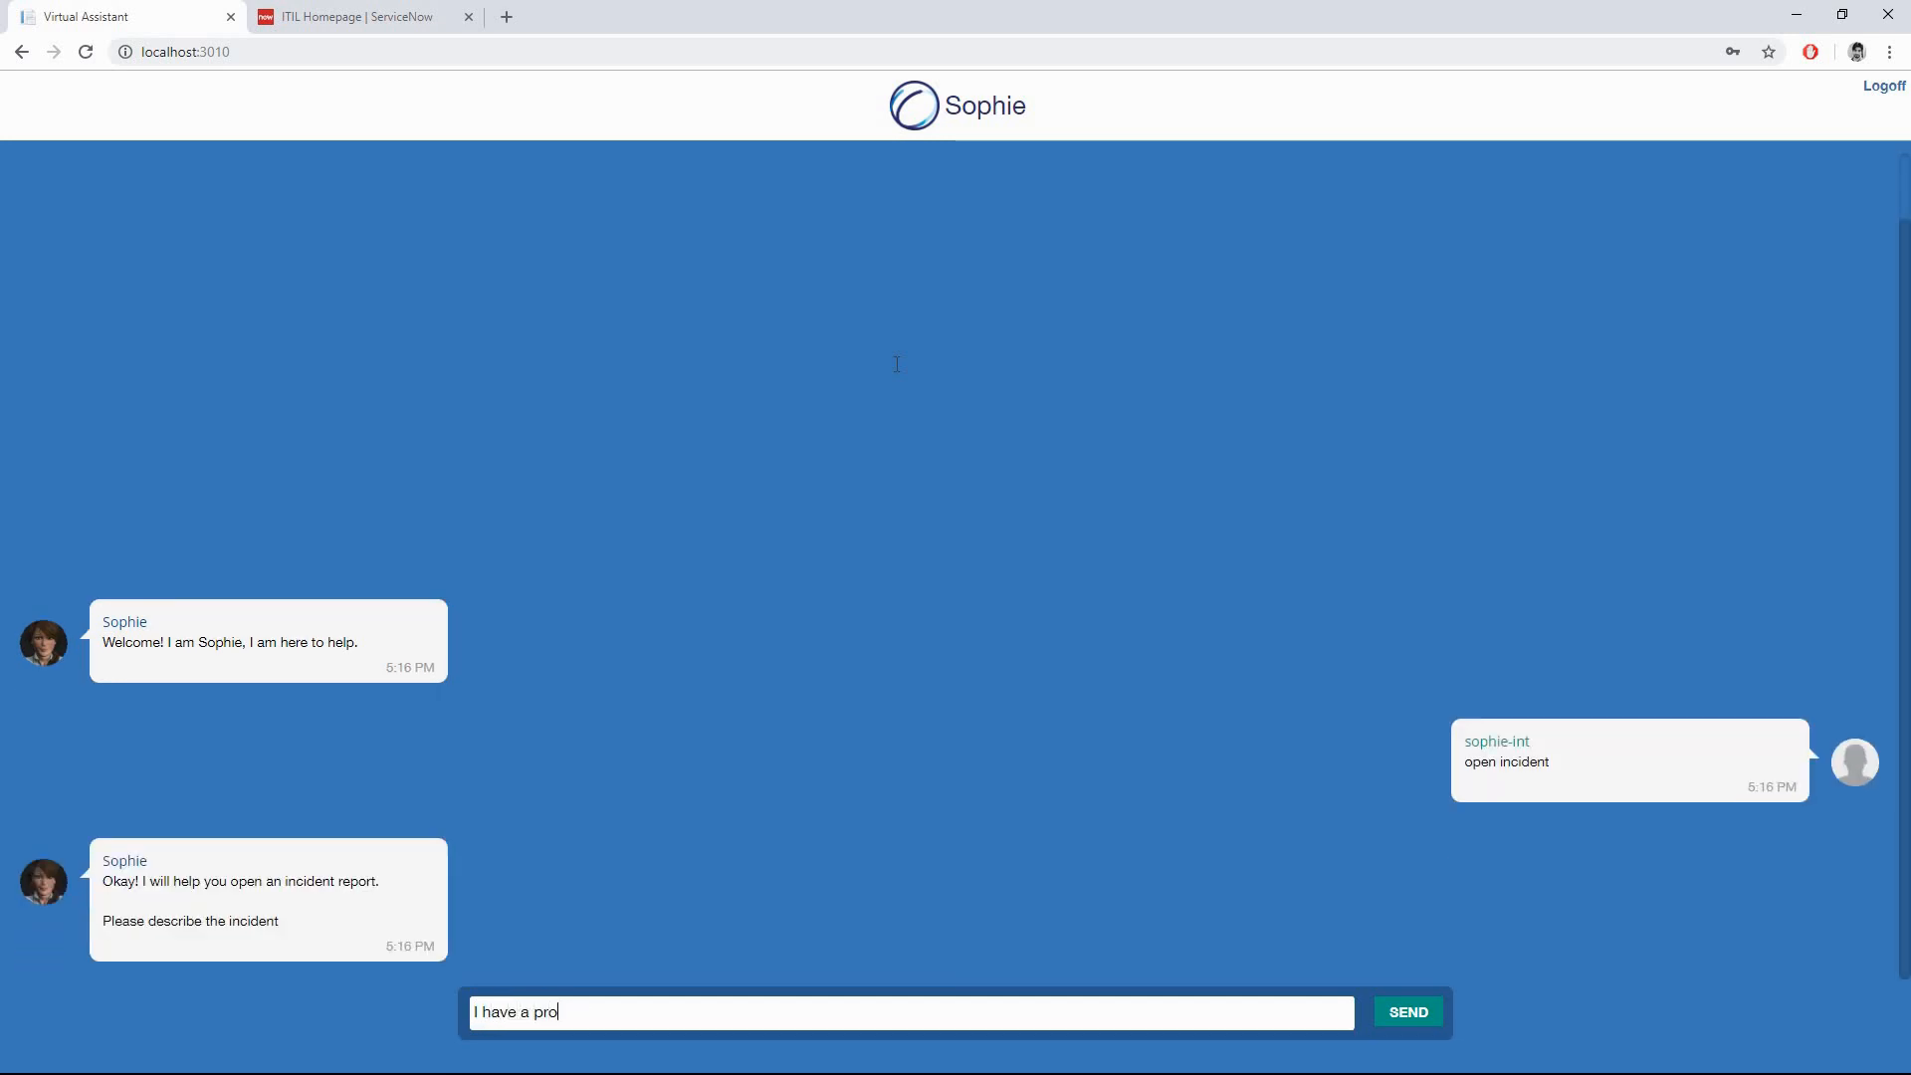
pyautogui.write('blem with ')
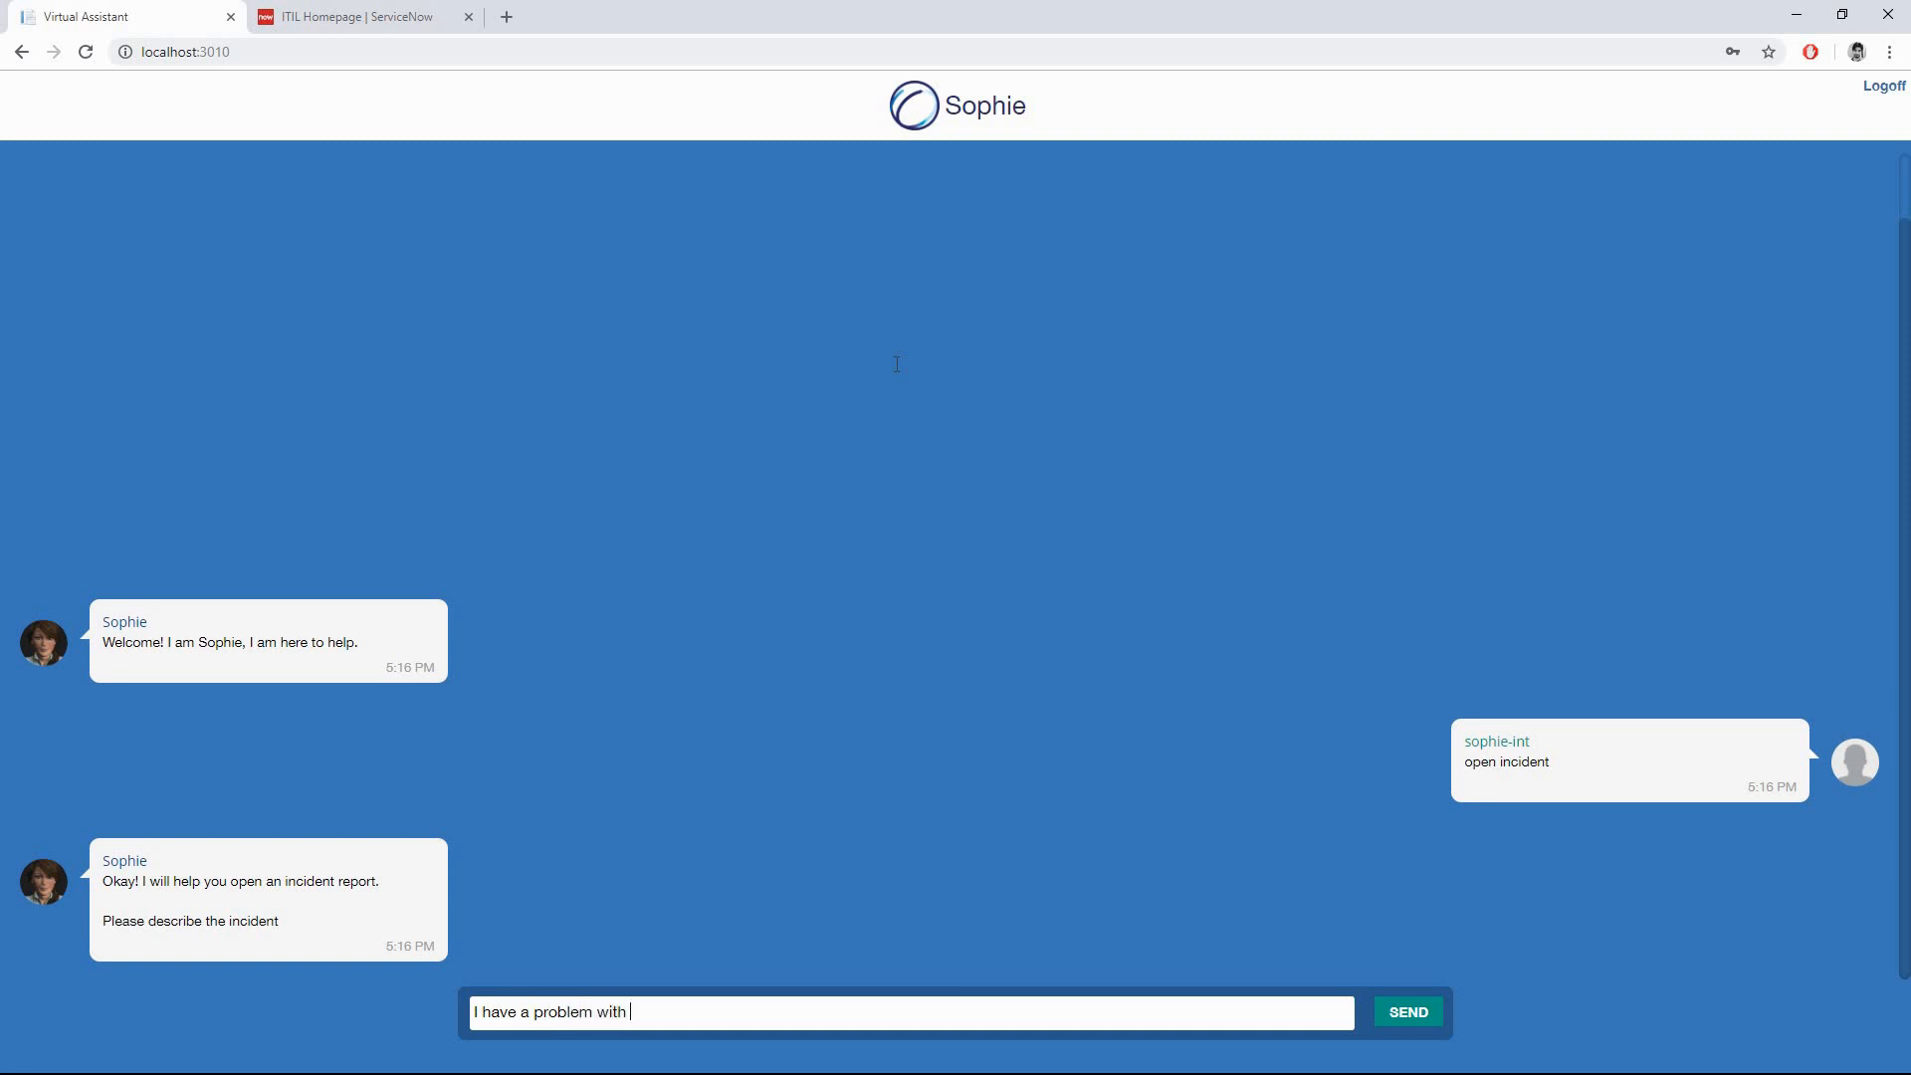
pyautogui.write('my mouse')
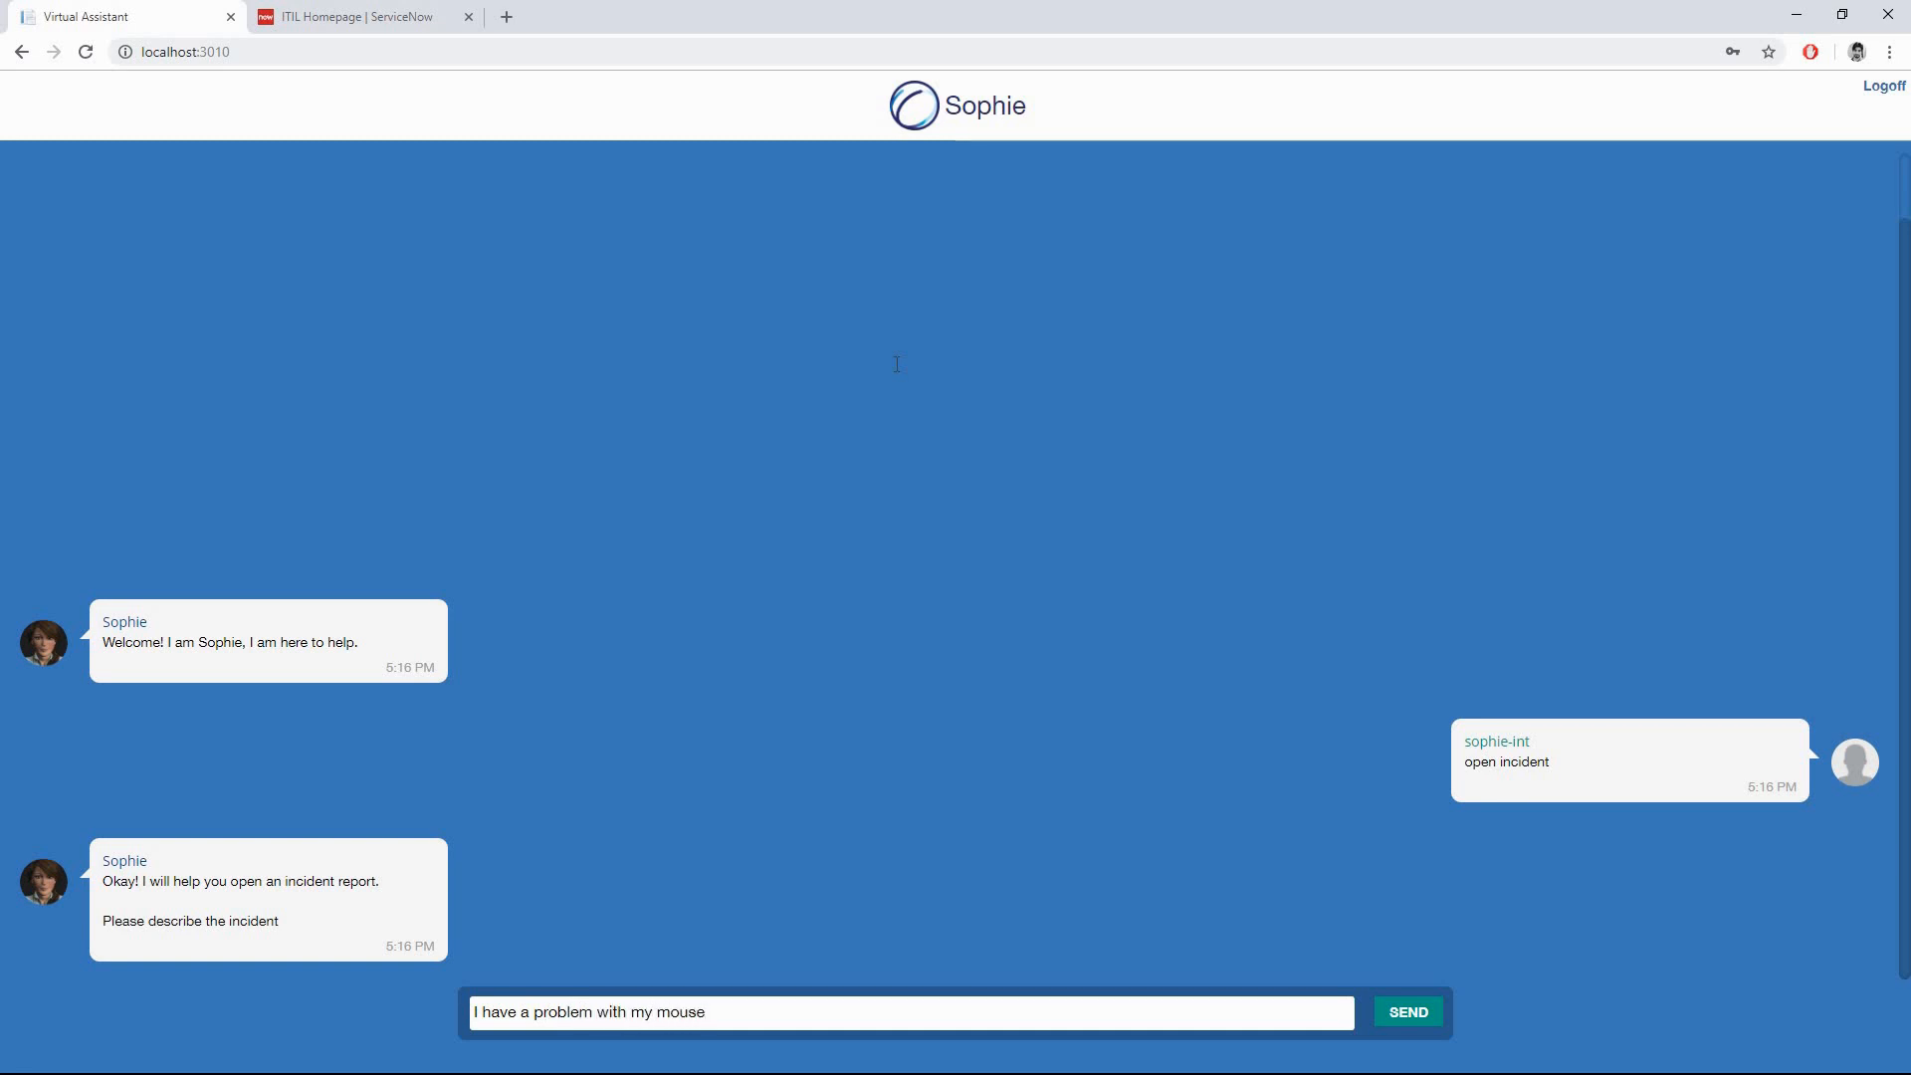
pyautogui.press('Return')
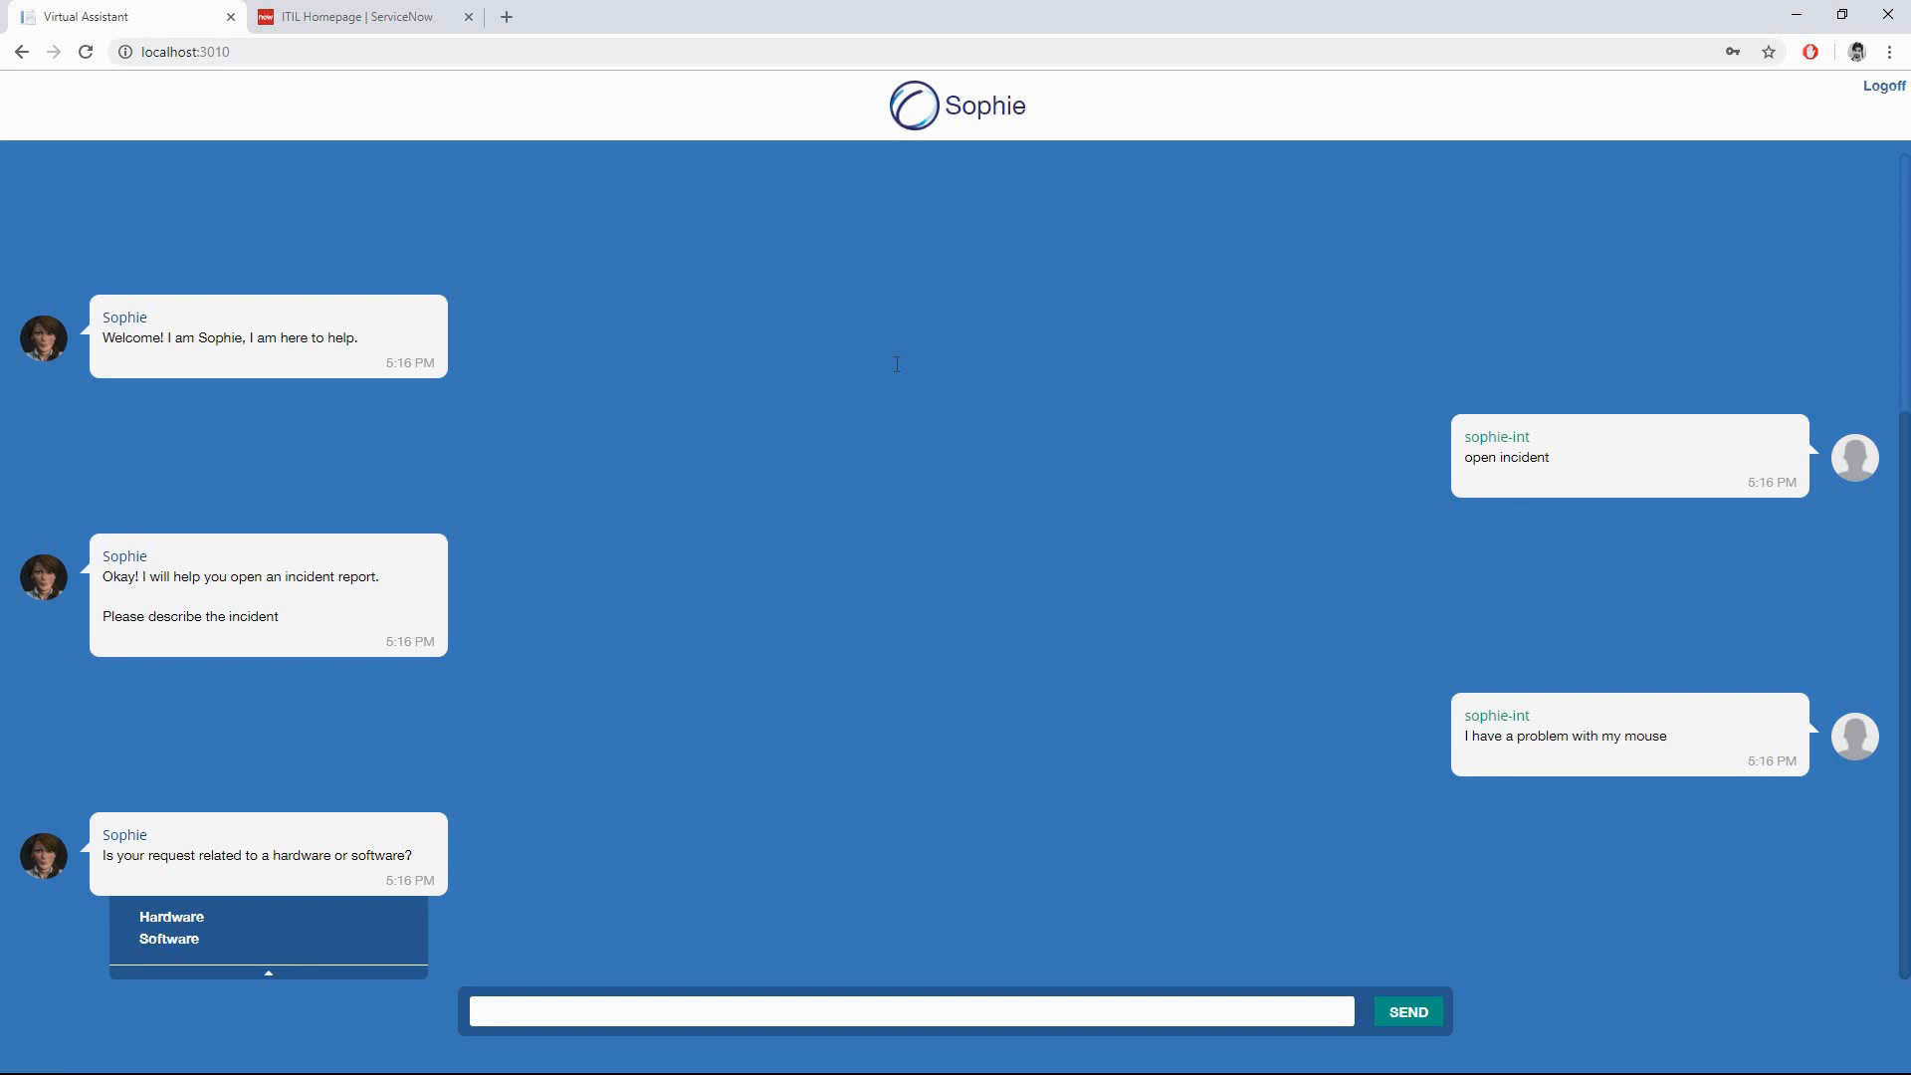
pyautogui.write('Hardware')
pyautogui.press('Return')
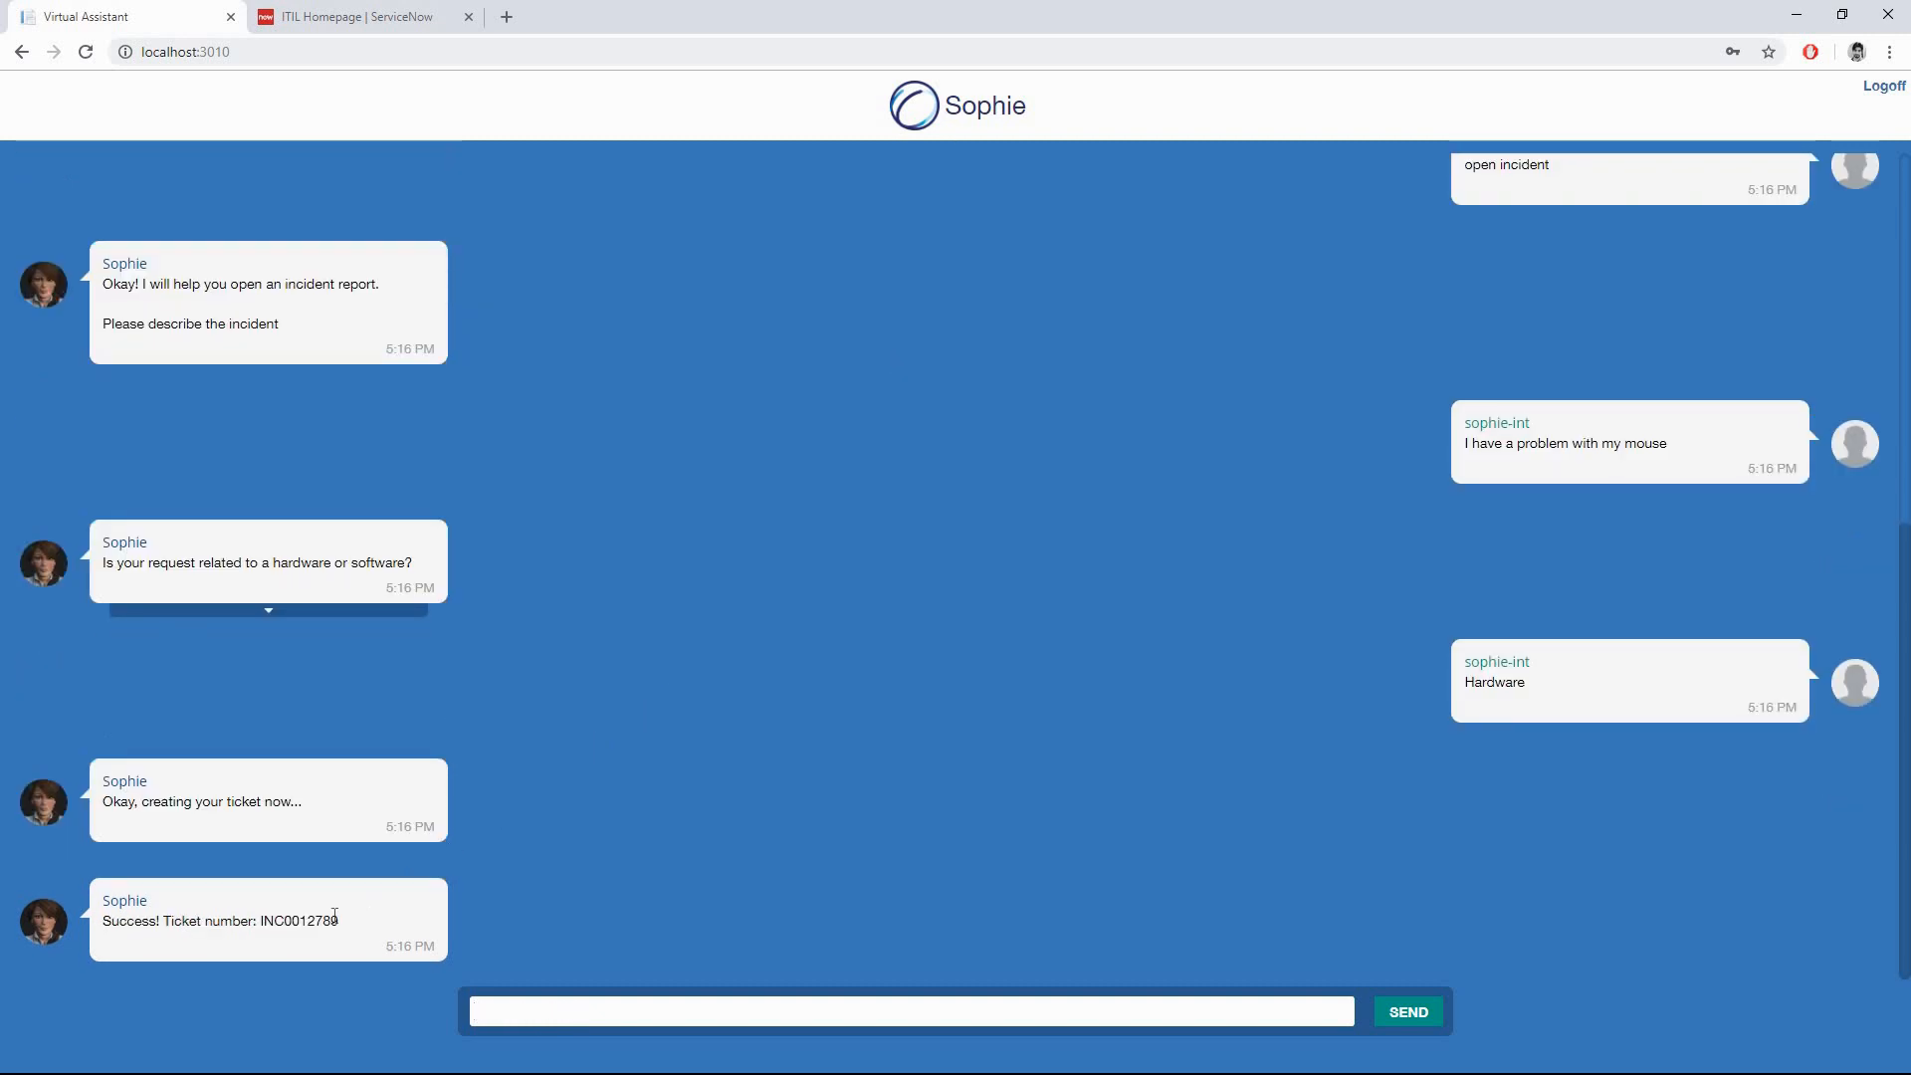
pyautogui.doubleClick(299, 920)
pyautogui.click(542, 714)
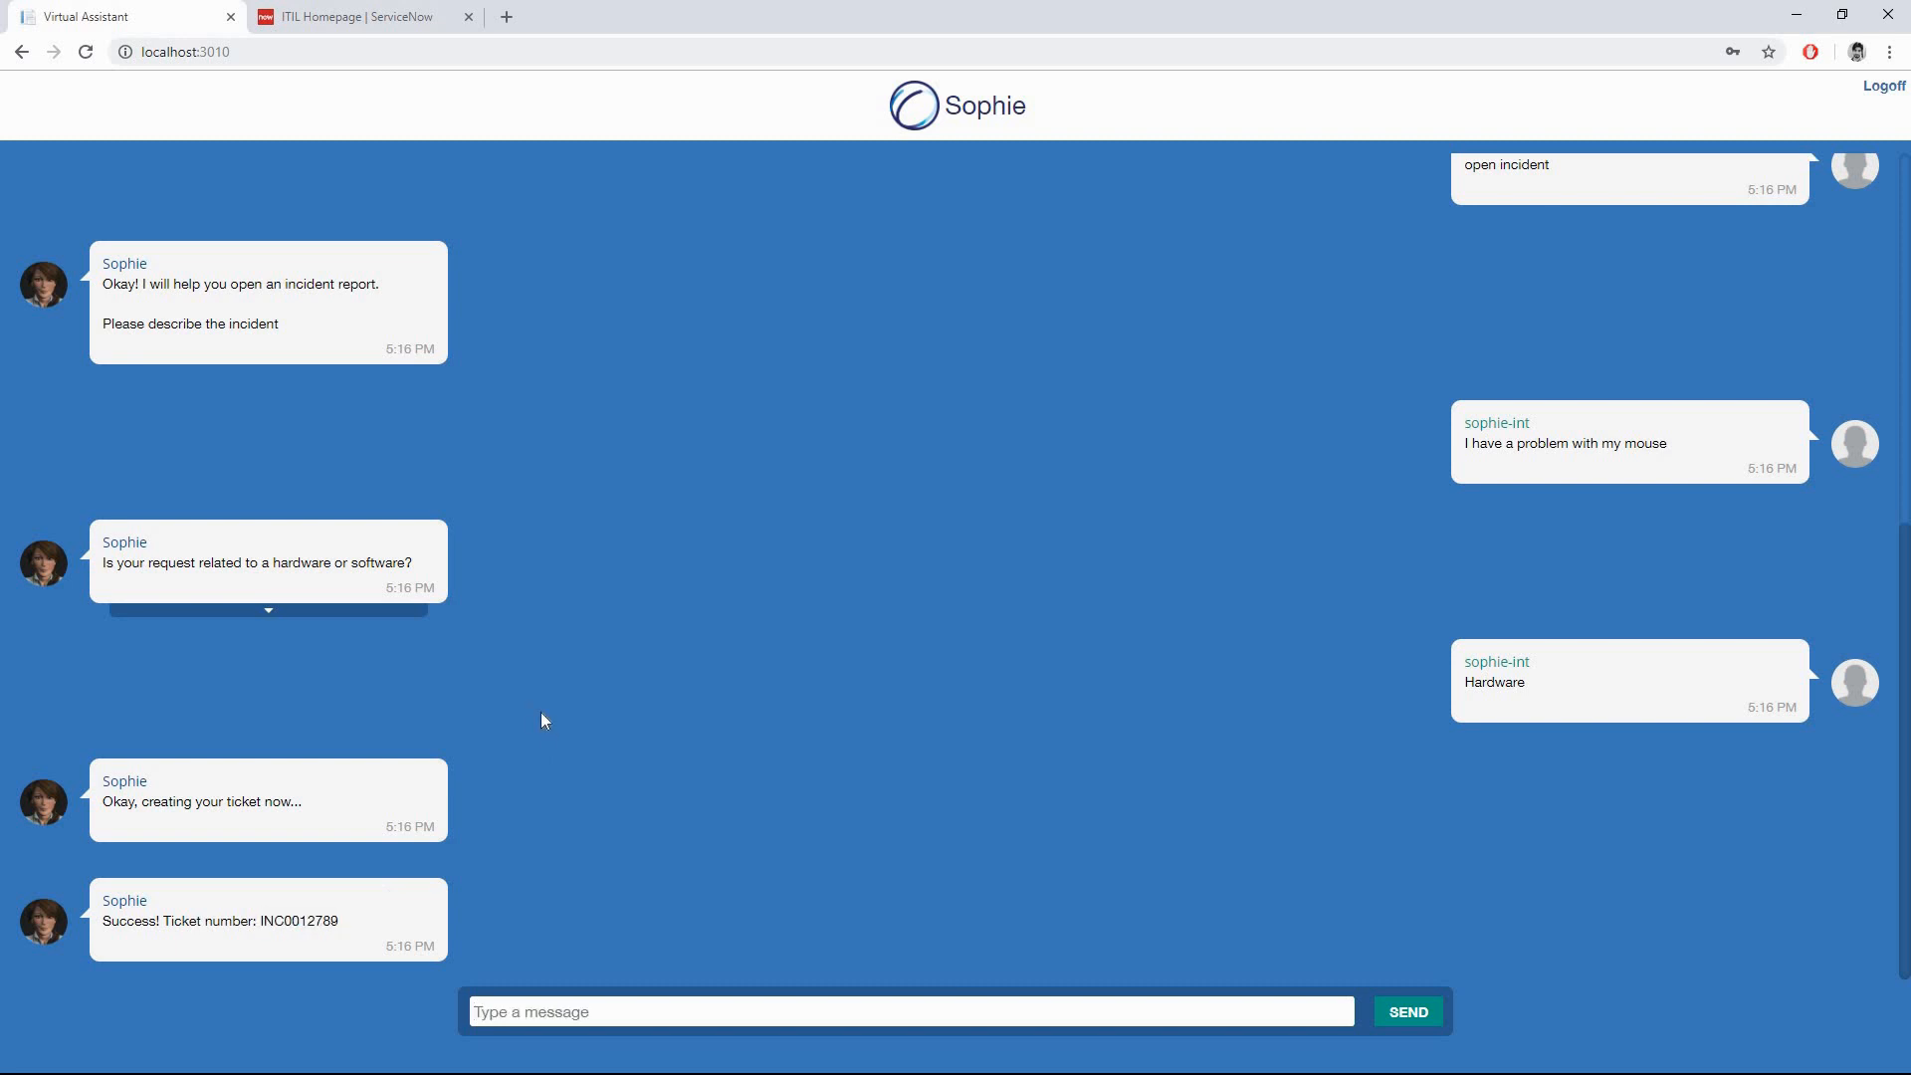
# - Open the top entry in ServiceNow's Incidents list, the new Resolved mouse incident
pyautogui.click(396, 14)
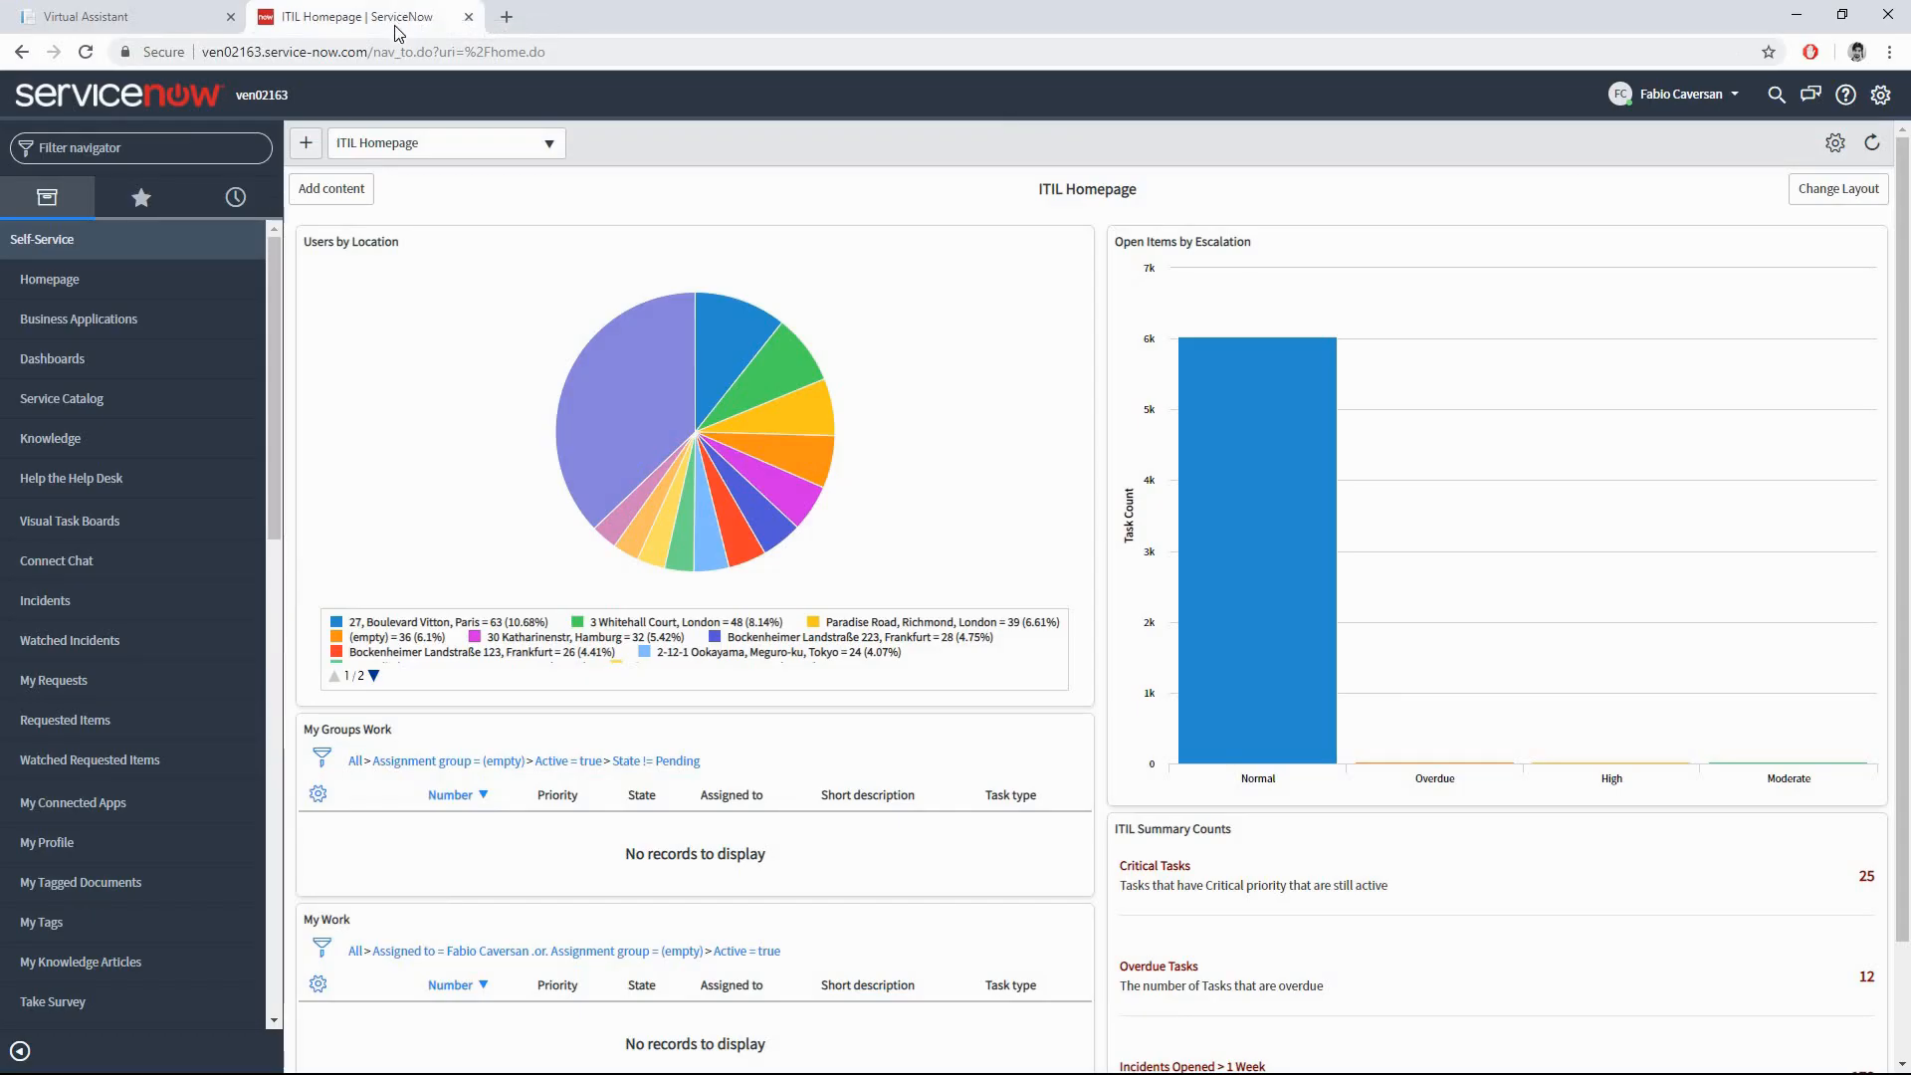
pyautogui.click(104, 599)
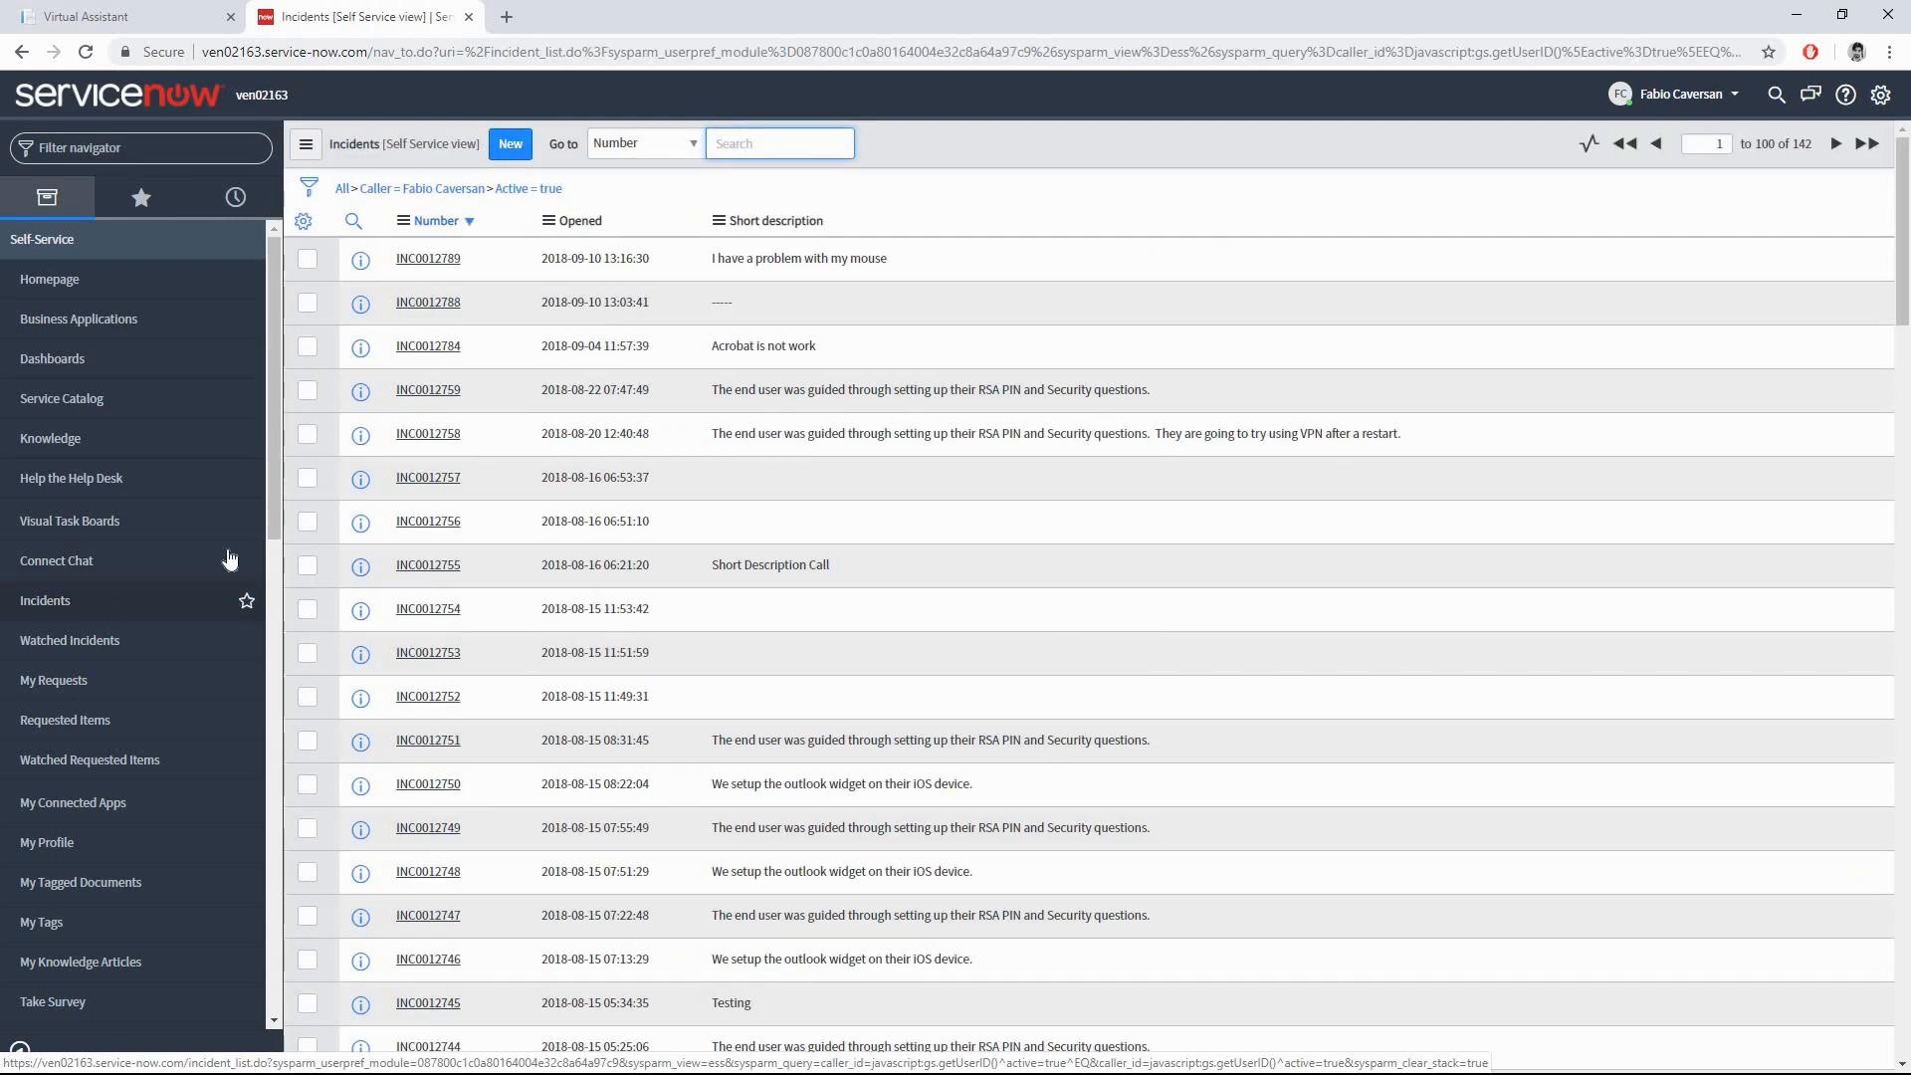
pyautogui.click(452, 265)
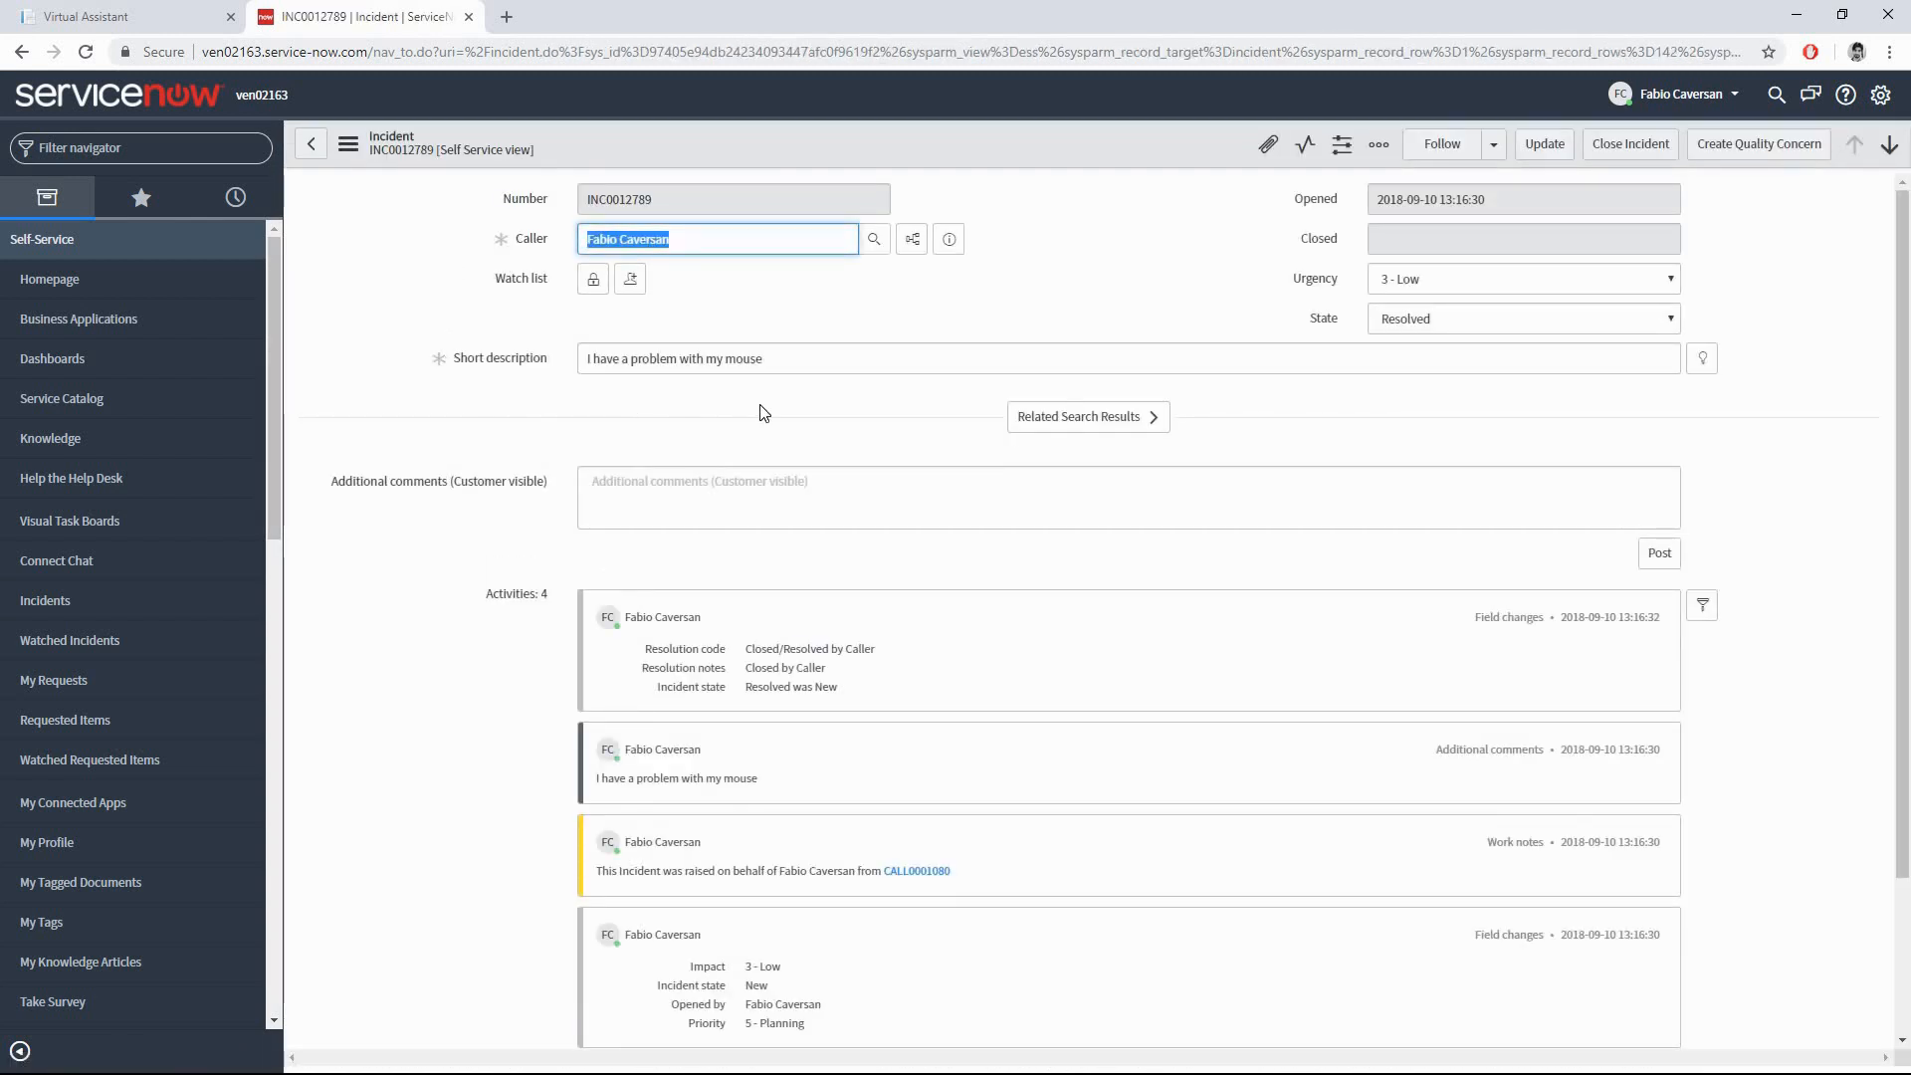
pyautogui.click(808, 414)
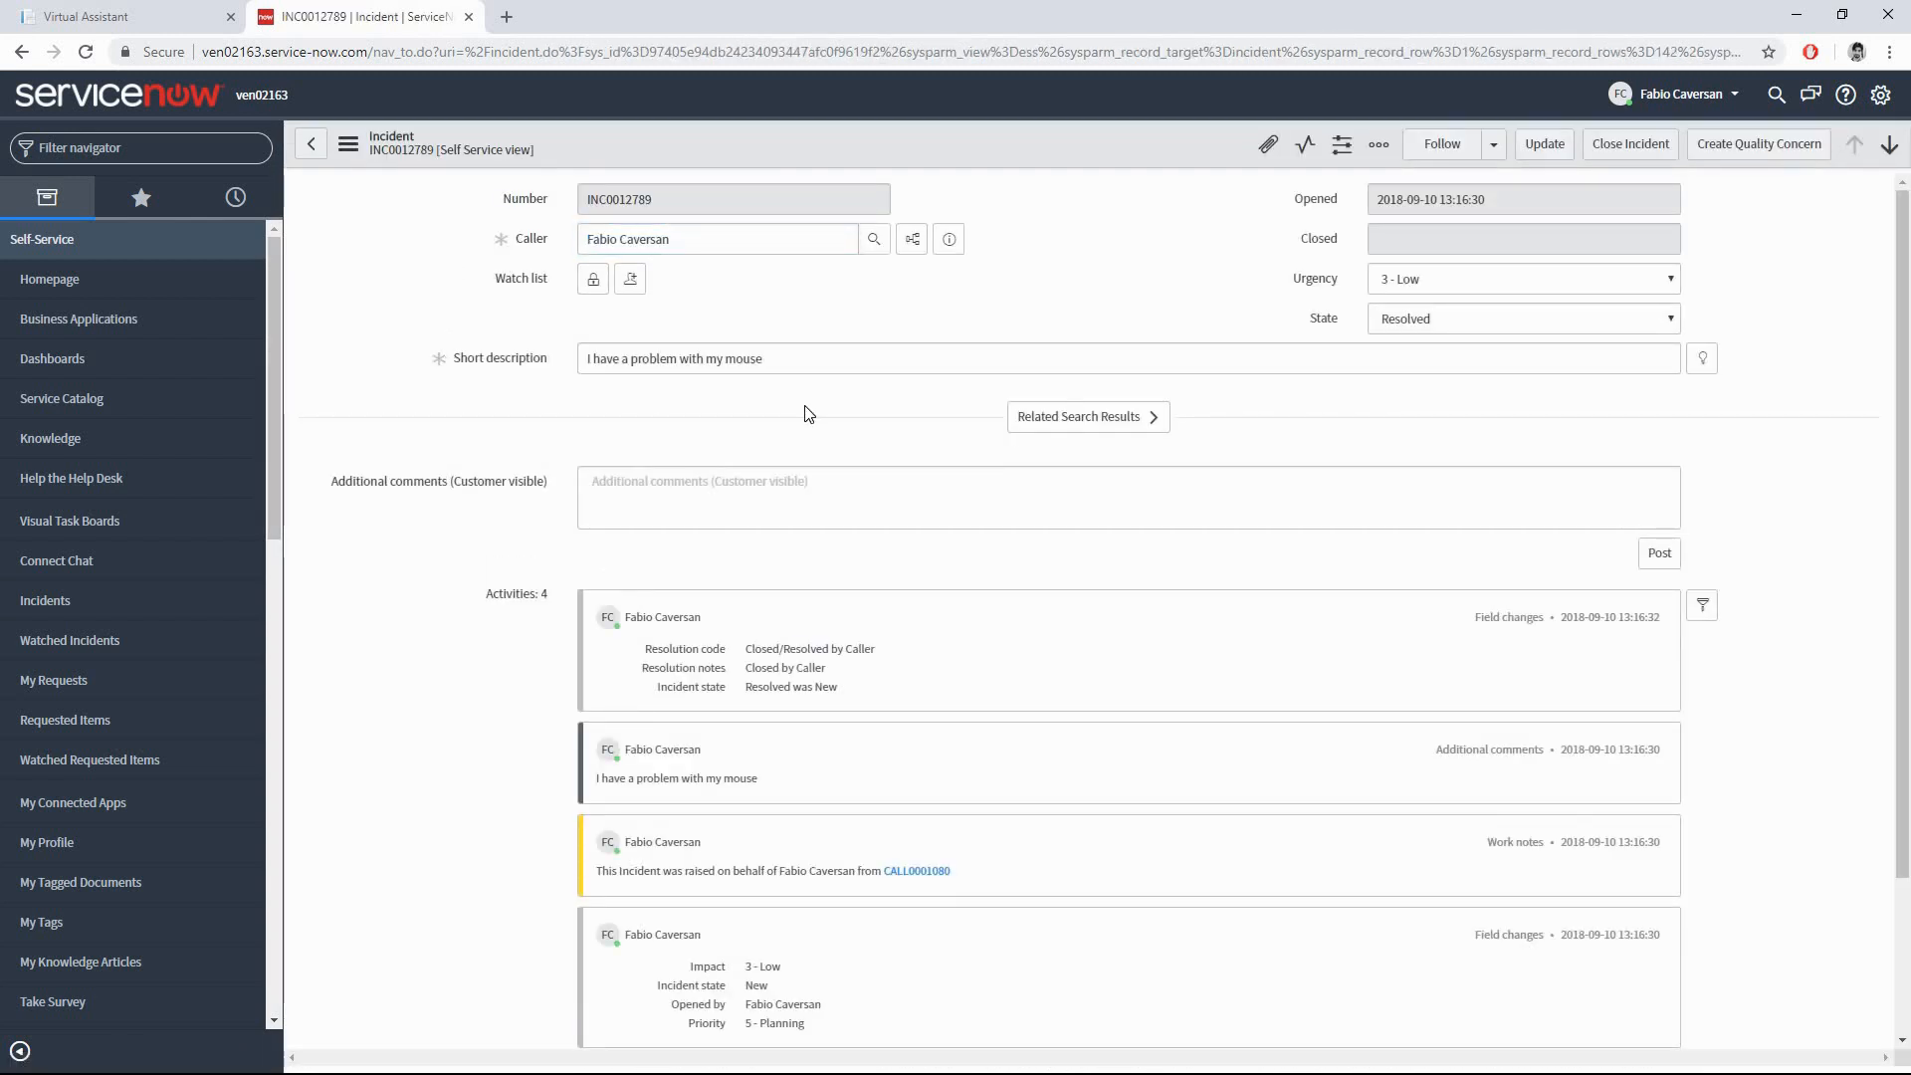